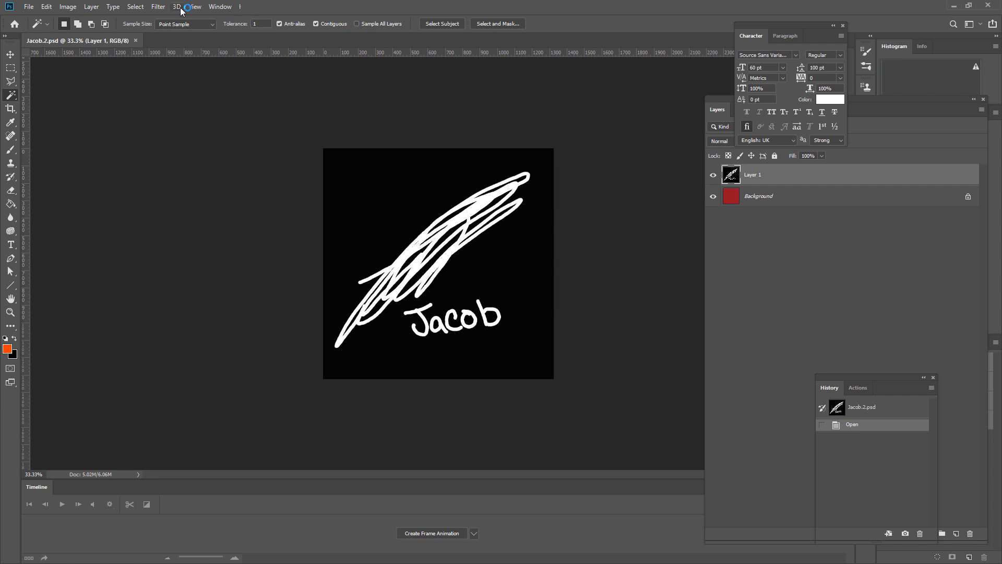
# - View the drawing at 100% and examine the white stroke edges and small red gaps at pixel level
pyautogui.click(200, 7)
pyautogui.click(199, 7)
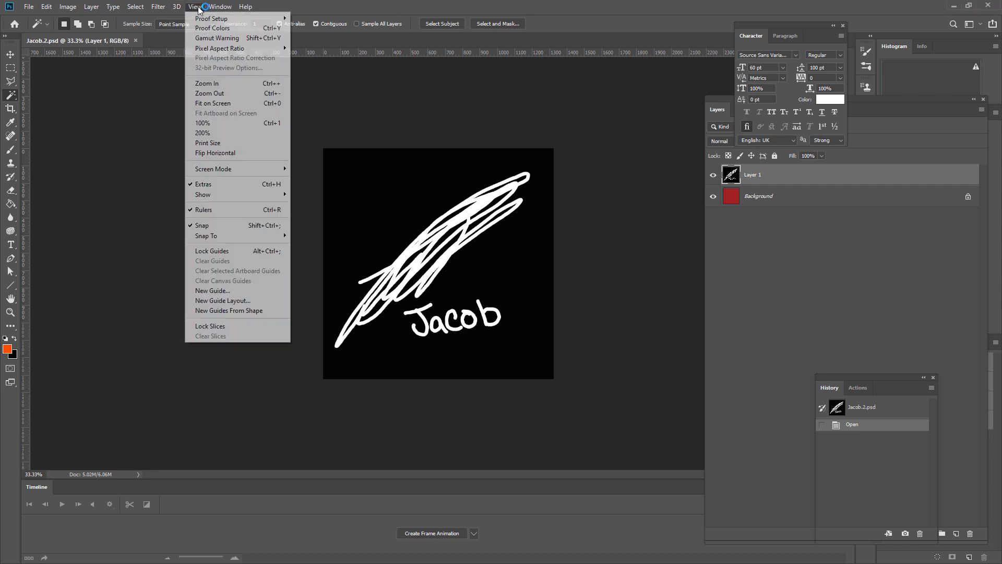
pyautogui.click(226, 123)
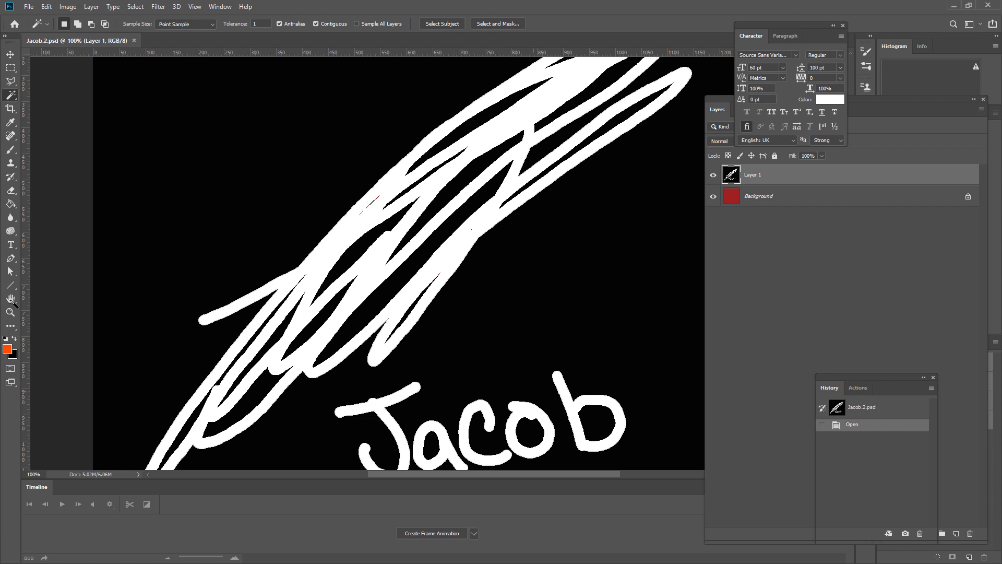
pyautogui.click(10, 313)
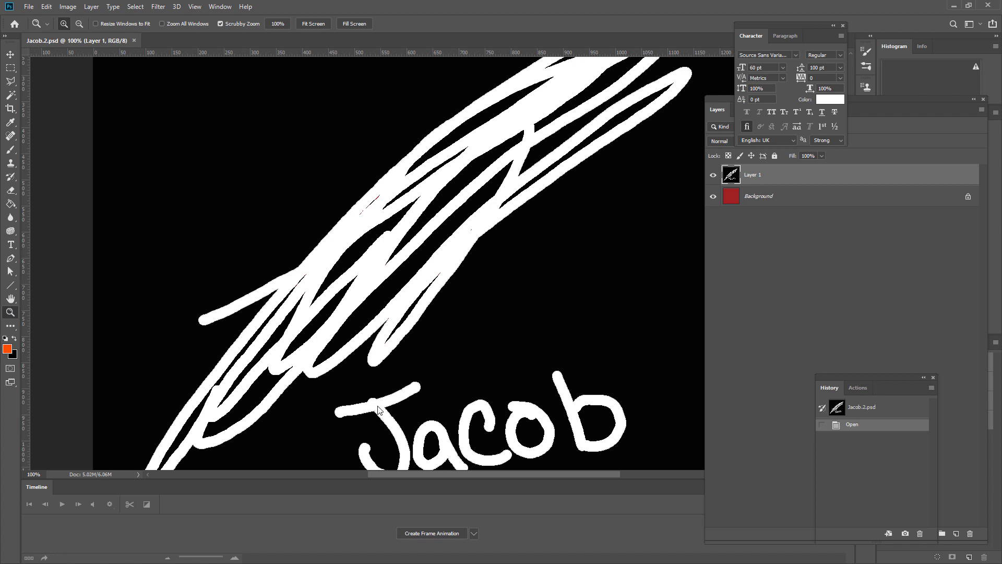
pyautogui.moveTo(375, 403); pyautogui.dragTo(393, 368)
pyautogui.keyDown('alt'); pyautogui.scroll(8, 447, 414); pyautogui.keyUp('alt')
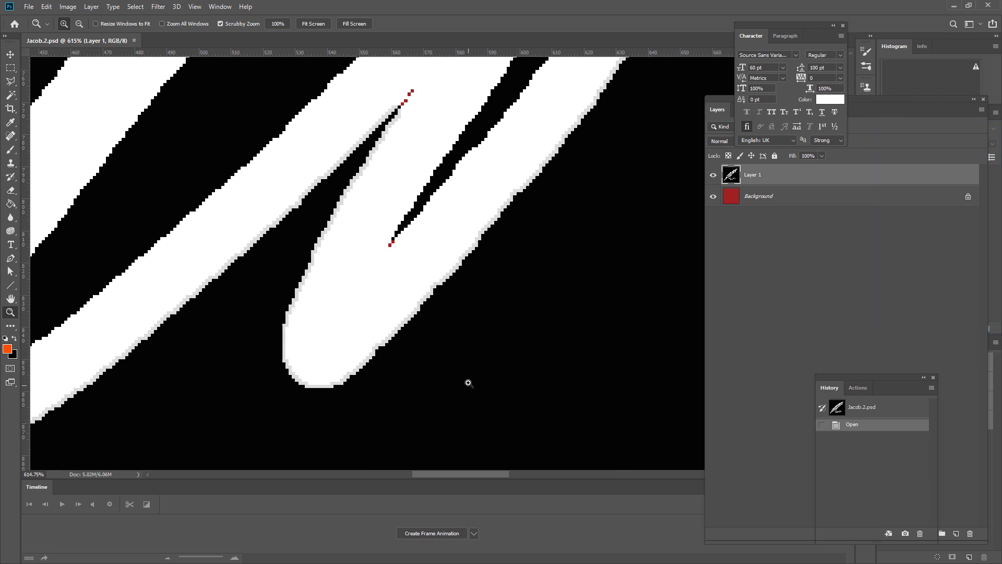
pyautogui.keyDown('alt'); pyautogui.scroll(-6, 491, 376); pyautogui.keyUp('alt')
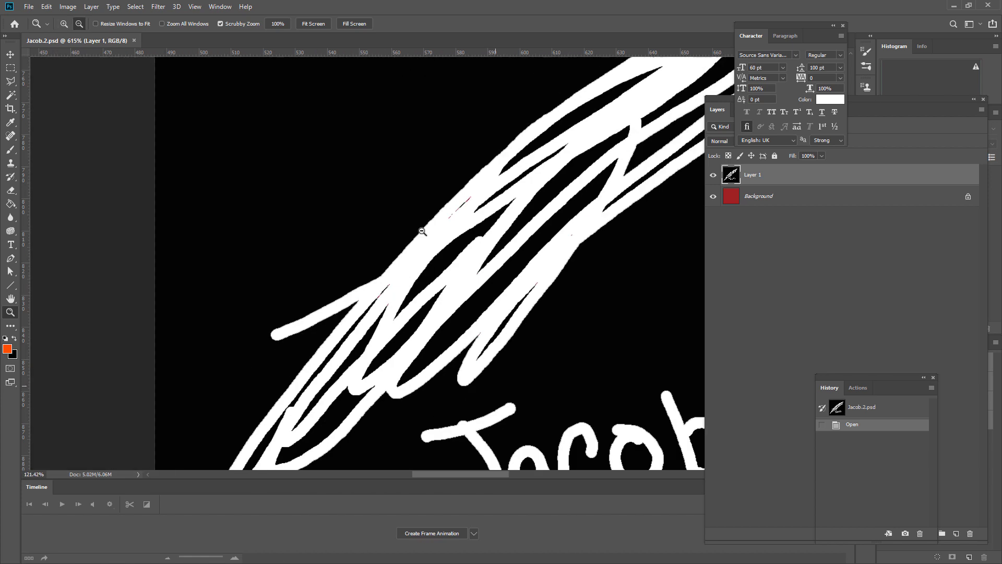
pyautogui.keyDown('alt'); pyautogui.scroll(5, 490, 366); pyautogui.keyUp('alt')
pyautogui.keyDown('alt'); pyautogui.scroll(-10, 458, 304); pyautogui.keyUp('alt')
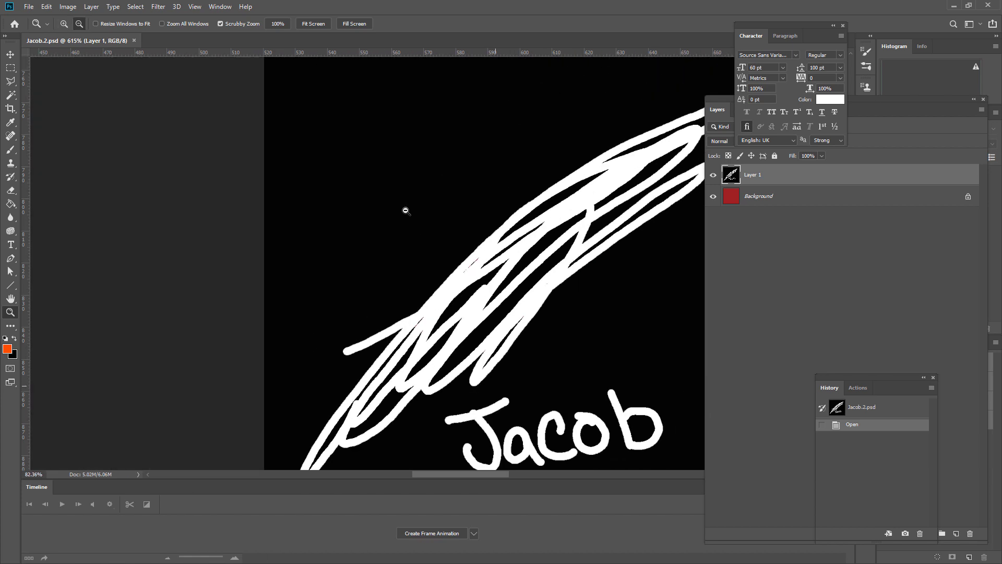
pyautogui.keyDown('alt'); pyautogui.scroll(5, 538, 328); pyautogui.keyUp('alt')
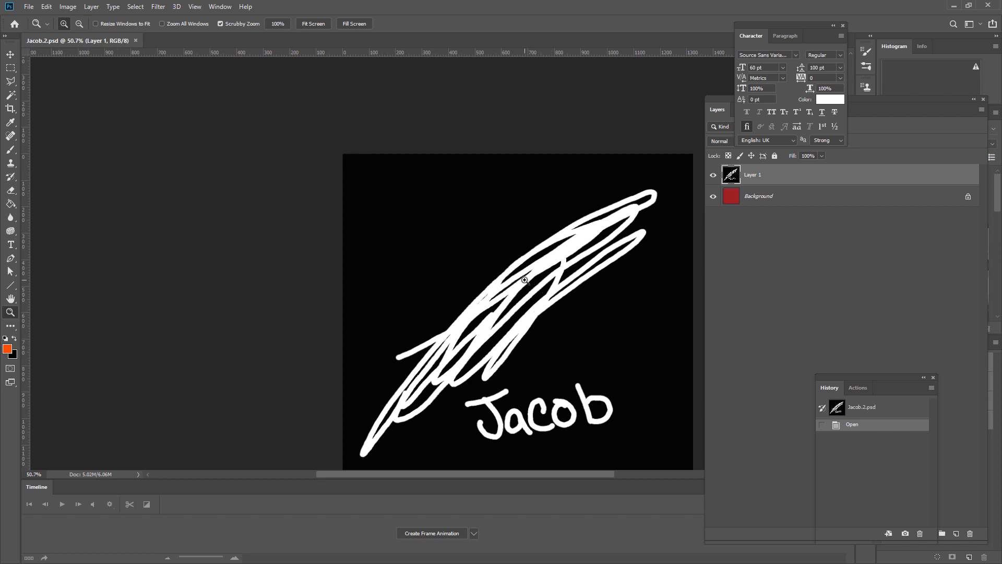
# - Invert Layer 1 to show black strokes on a white ground
pyautogui.hotkey('ctrl', 'i')
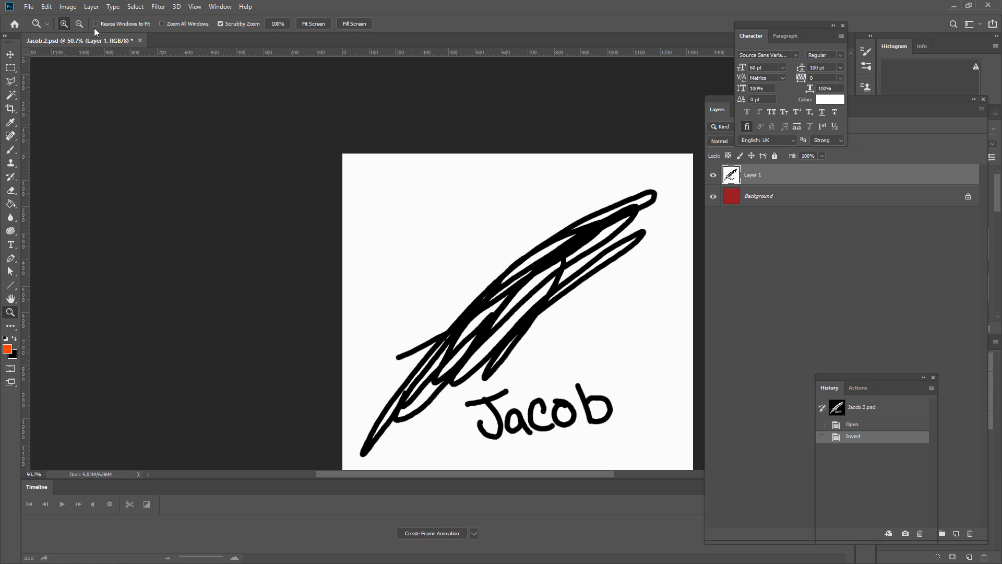
pyautogui.click(31, 7)
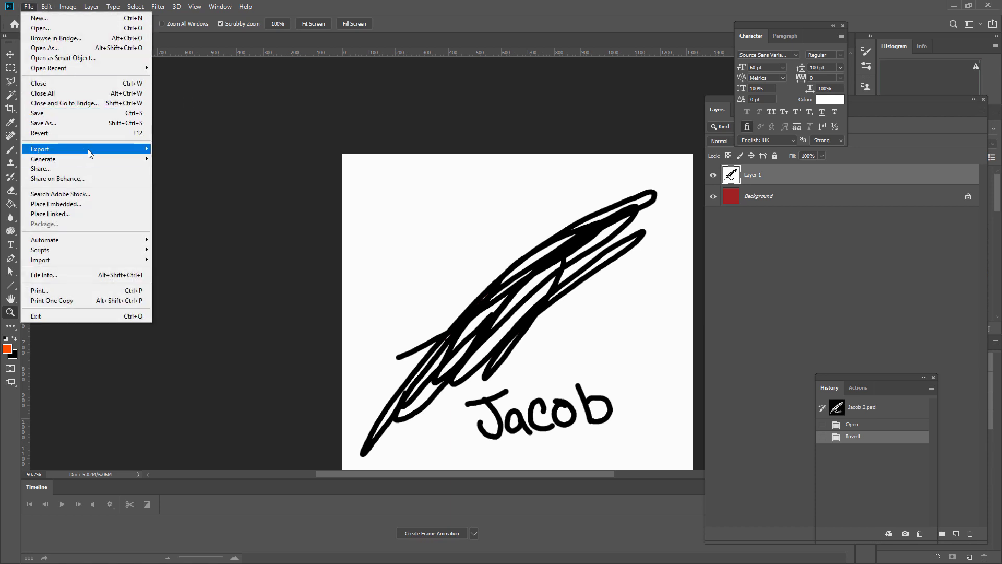
pyautogui.moveTo(114, 154)
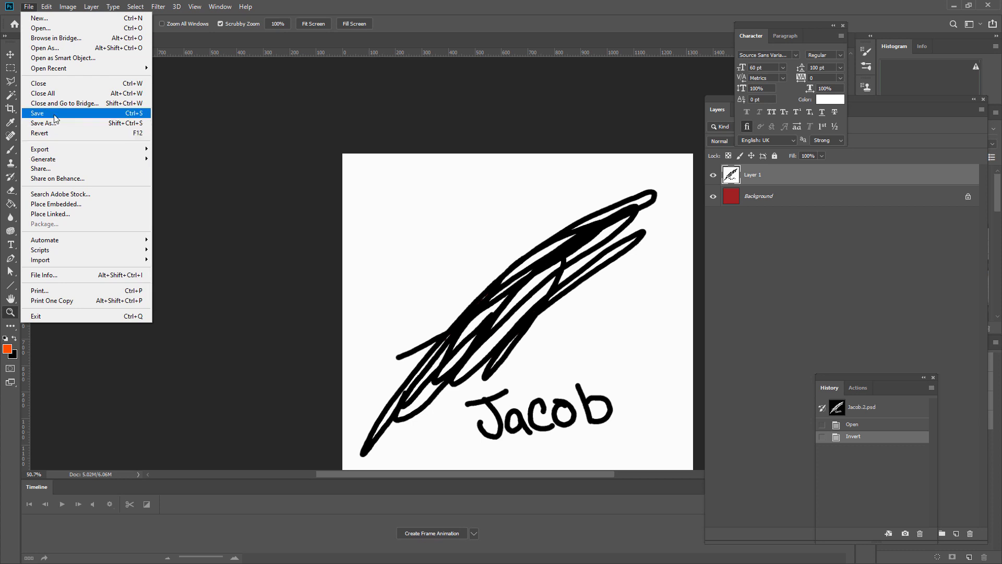
pyautogui.click(813, 191)
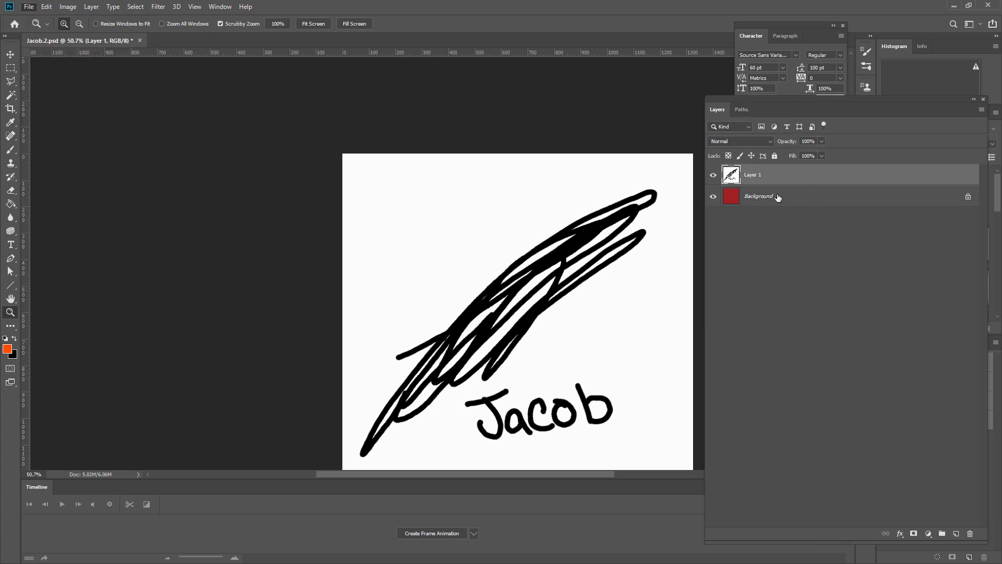
# - Delete the red Background layer from the document
pyautogui.click(771, 203)
pyautogui.click(969, 534)
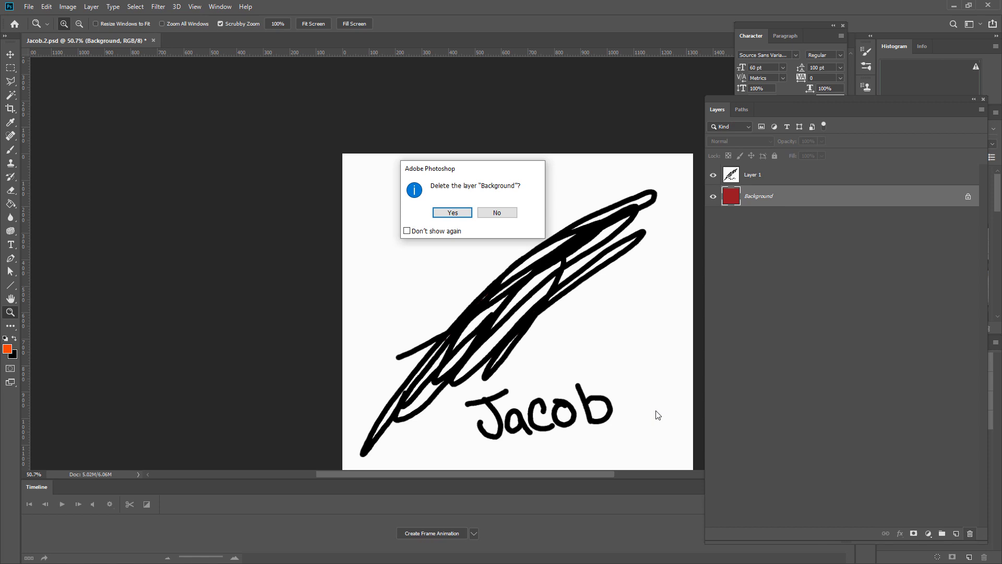
pyautogui.click(456, 214)
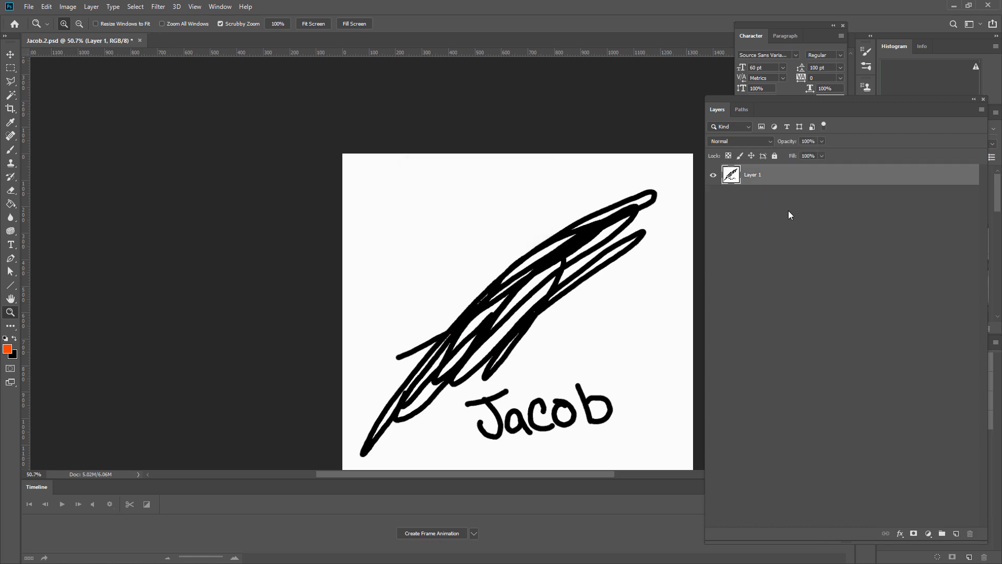
# - Add a new layer above Layer 1 and fill it with black using the Paint Bucket
pyautogui.click(956, 533)
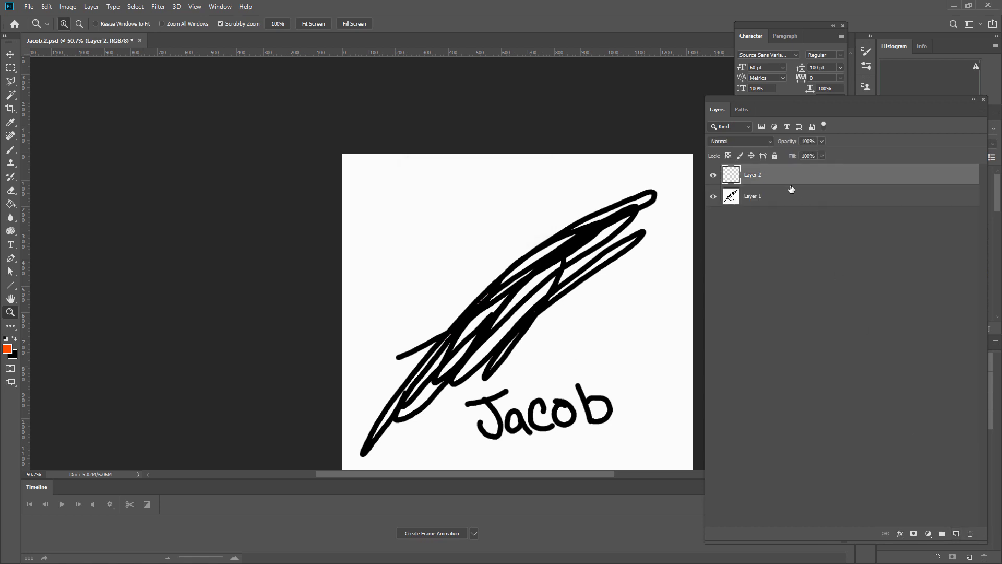
pyautogui.click(12, 205)
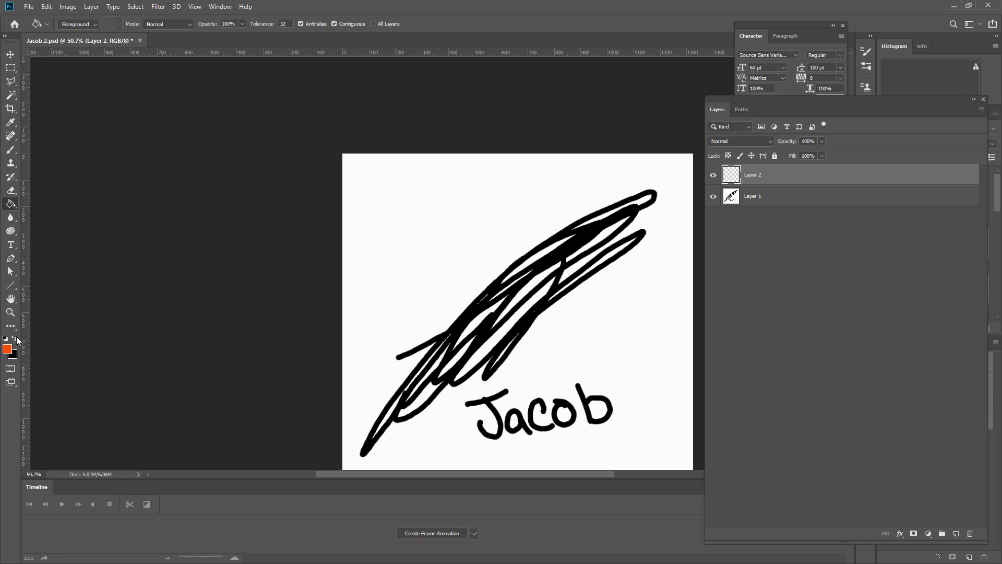
pyautogui.click(16, 339)
pyautogui.click(605, 239)
# - Merge the black-filled layer with Layer 1 after placing it underneath, and save the document
pyautogui.moveTo(768, 175); pyautogui.dragTo(771, 224)
pyautogui.click(760, 175)
pyautogui.hotkey('ctrl', 'e')
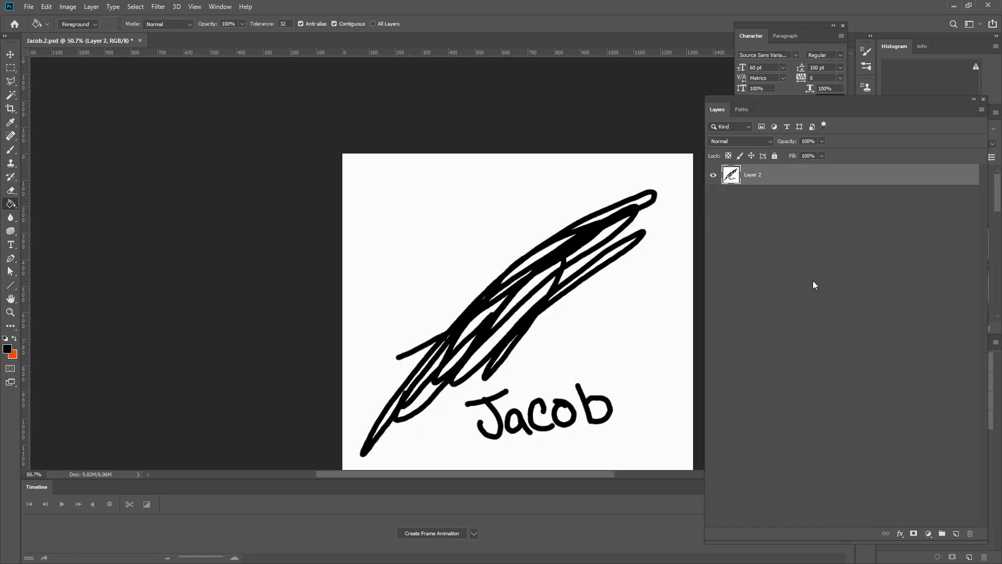
pyautogui.click(27, 7)
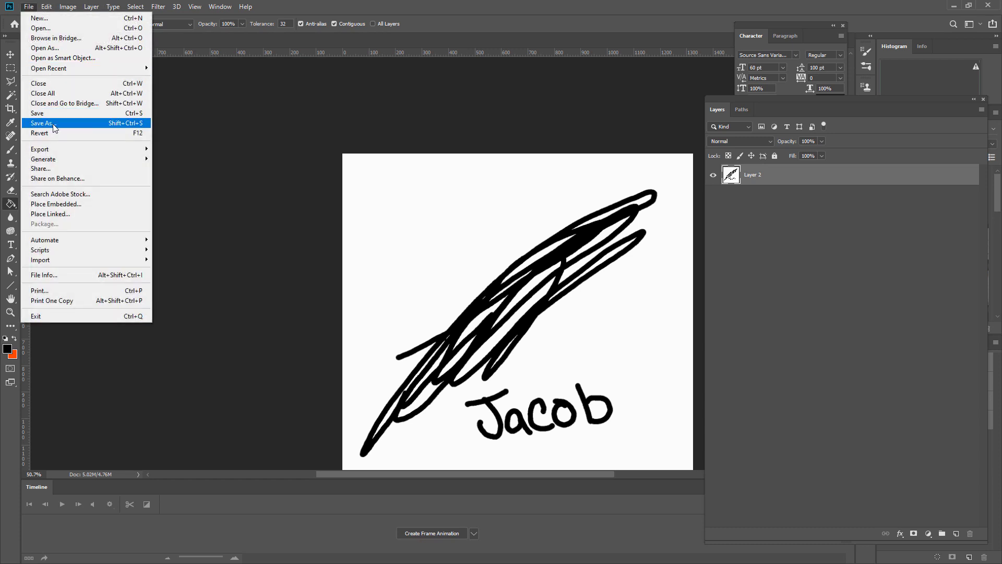
pyautogui.click(37, 113)
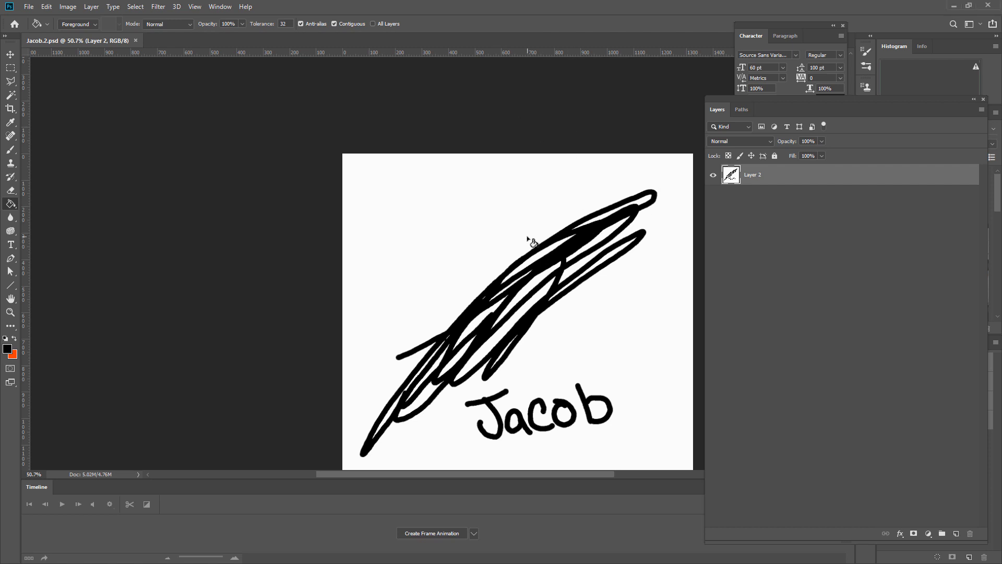
# - Invert the merged layer back to white strokes on black and save the document again
pyautogui.hotkey('ctrl', 'i')
pyautogui.click(28, 6)
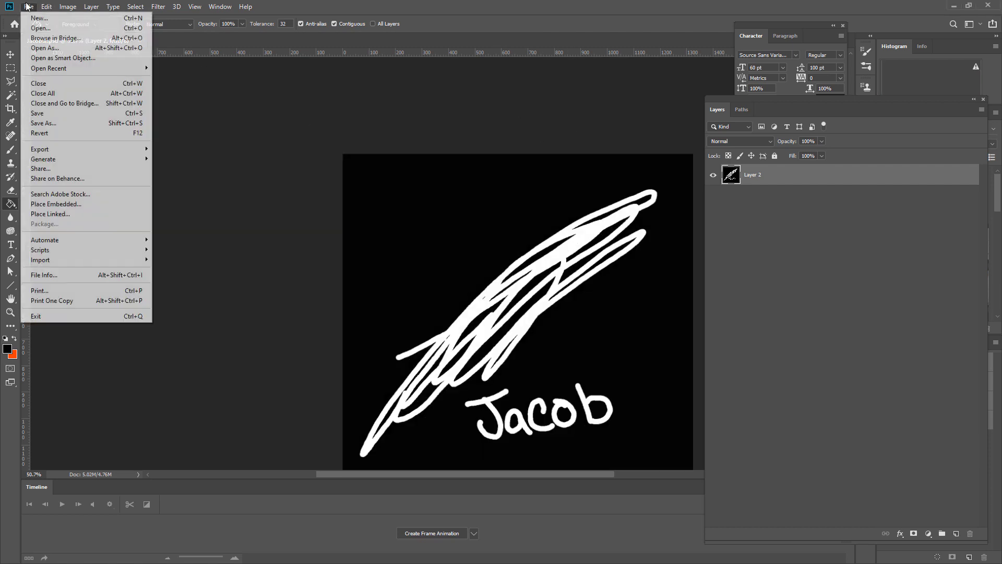
pyautogui.click(52, 113)
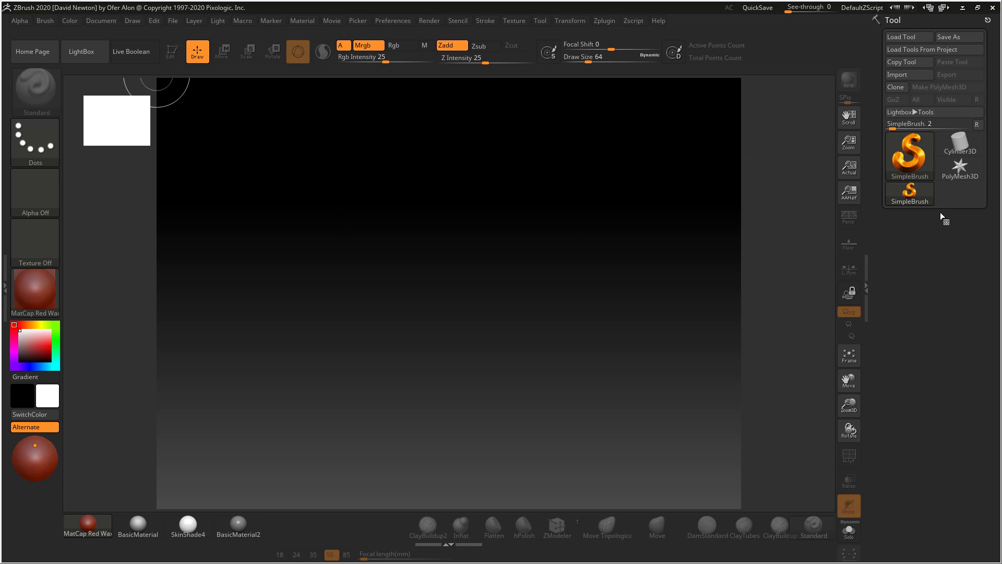
# - Switch to ZBrush, draw a PolyMesh3D star on the canvas and convert it with Make PolyMesh3D
pyautogui.click(905, 162)
pyautogui.moveTo(447, 263); pyautogui.dragTo(494, 358)
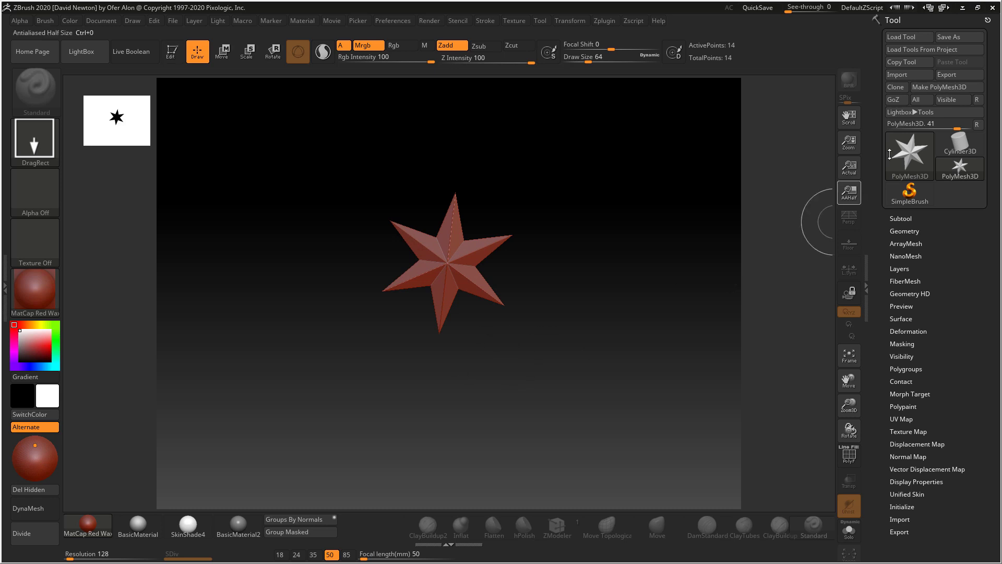
pyautogui.click(937, 88)
# - Clear the canvas and redraw the star in Edit mode, snapped to a straight front view
pyautogui.hotkey('ctrl', 'n')
pyautogui.moveTo(437, 265); pyautogui.dragTo(454, 370)
pyautogui.click(171, 52)
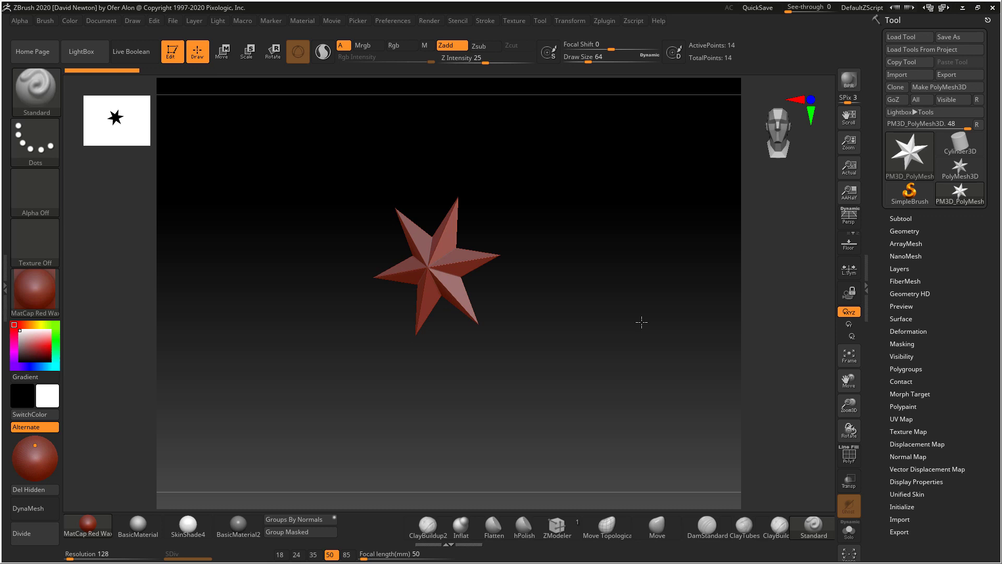
pyautogui.keyDown('shift'); pyautogui.moveTo(641, 322); pyautogui.dragTo(641, 323); pyautogui.keyUp('shift')
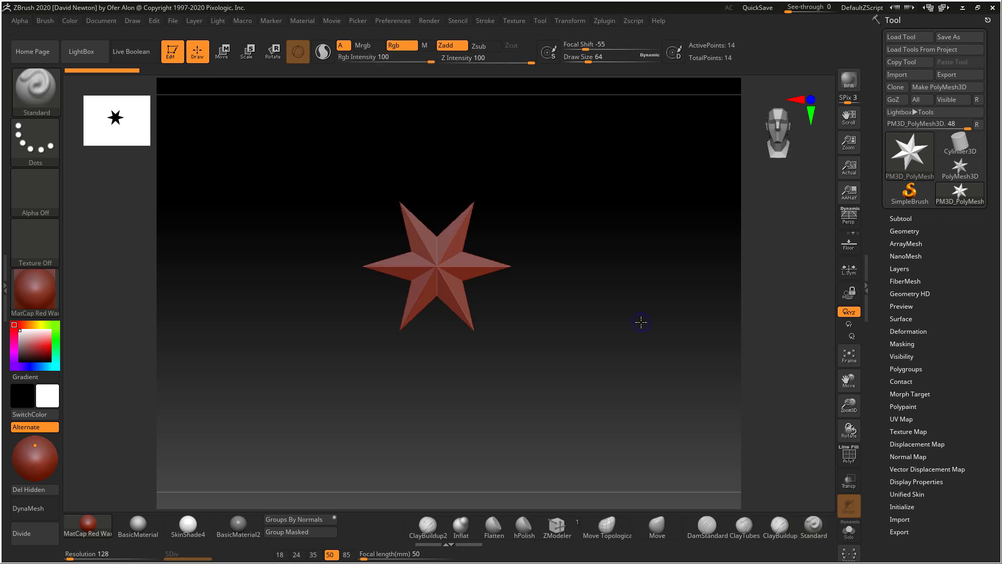
# - Import the saved PSD drawing from the Desktop as a texture
pyautogui.click(518, 18)
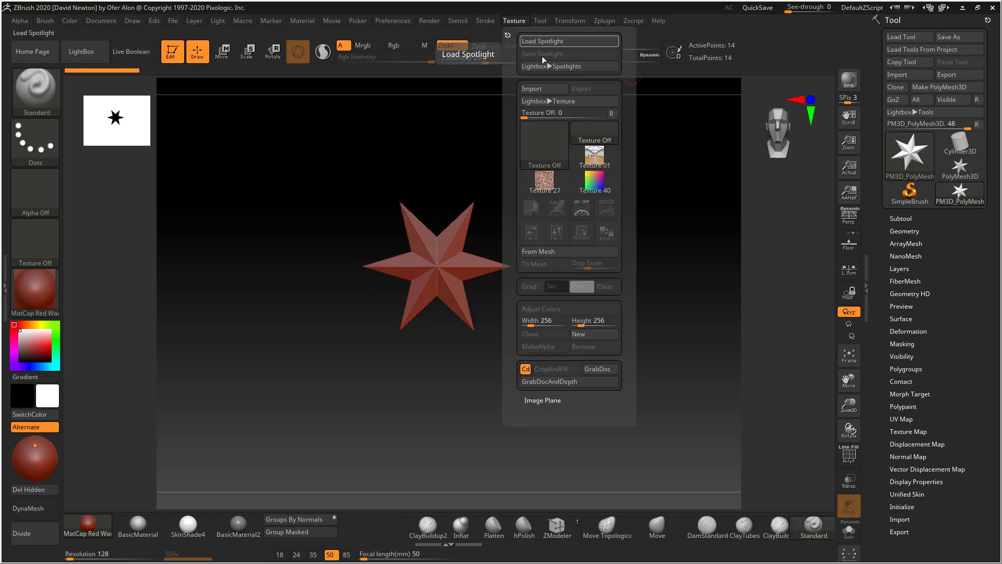
pyautogui.click(547, 90)
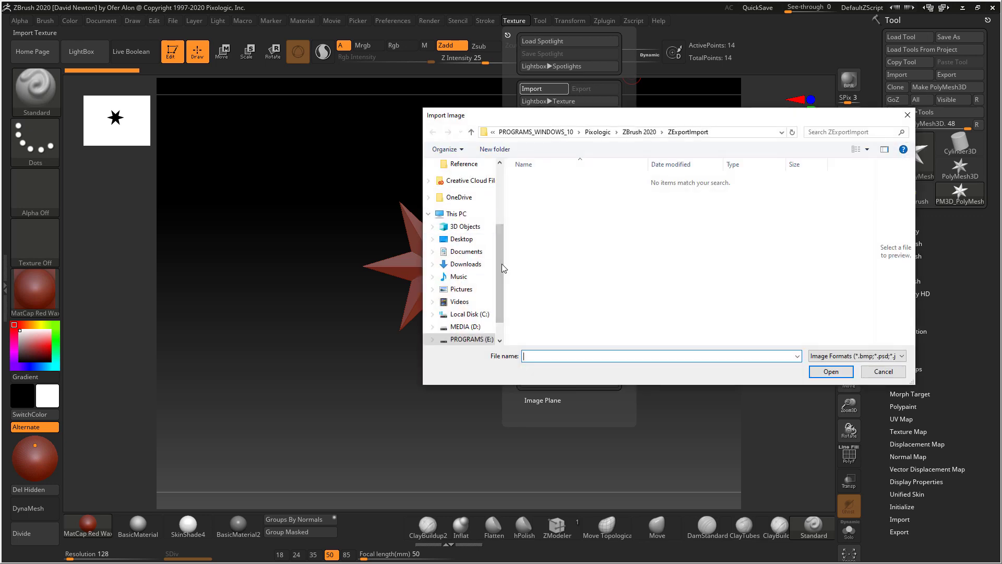
pyautogui.click(462, 238)
pyautogui.click(650, 269)
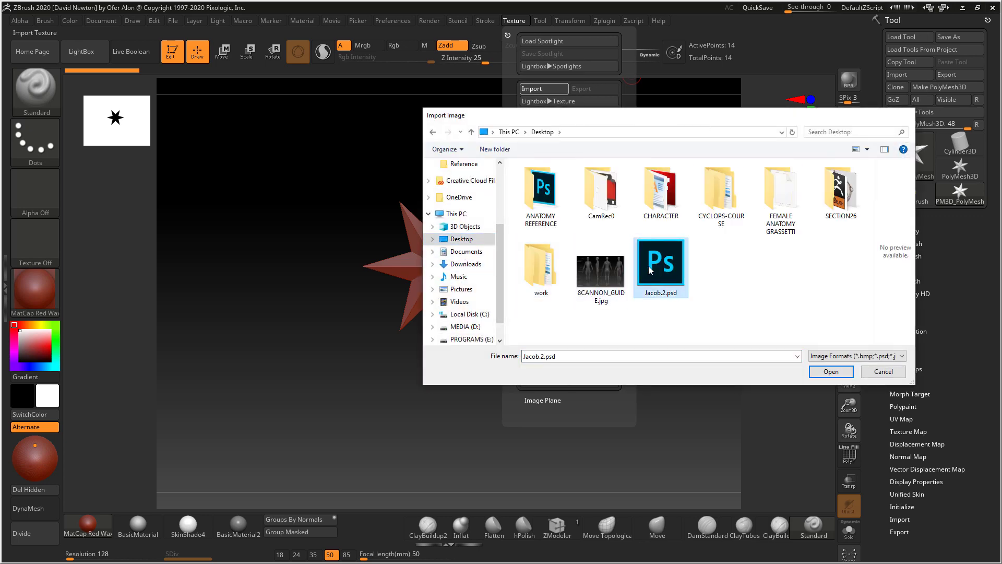
pyautogui.doubleClick(650, 269)
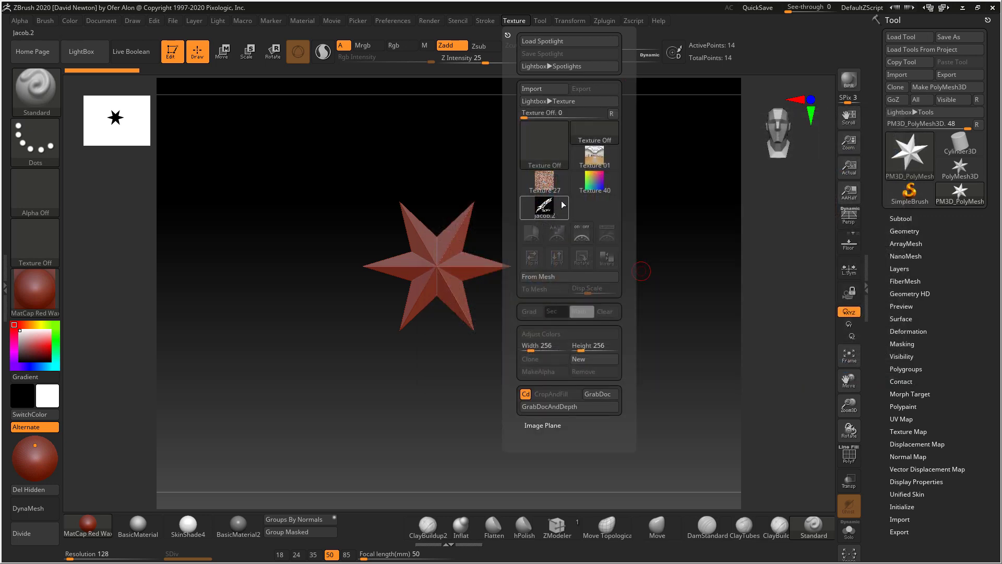
# - Load the imported texture into Spotlight near the canvas centre and generate a 3D mesh from it with SnapShot3D
pyautogui.click(545, 207)
pyautogui.click(607, 237)
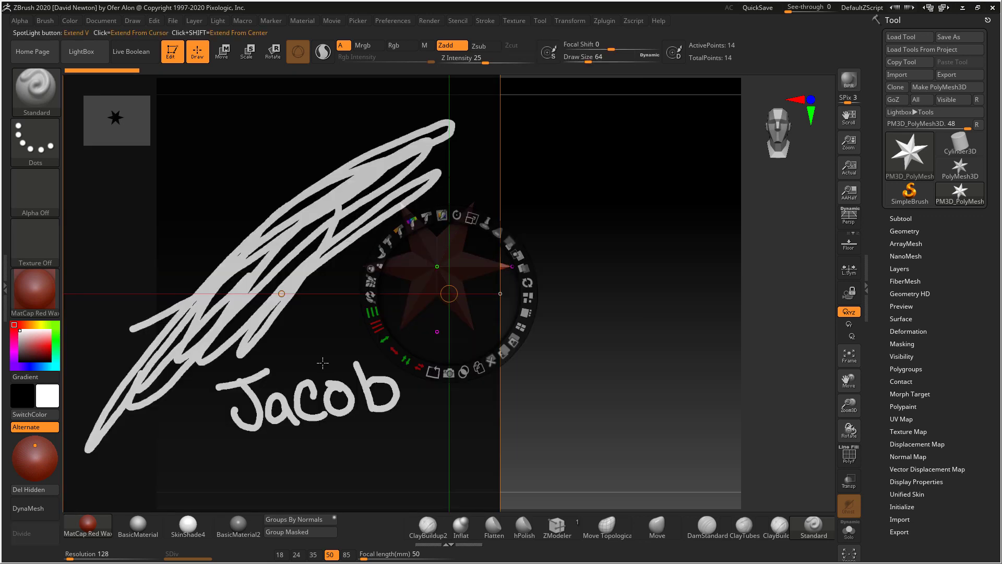
pyautogui.moveTo(420, 268); pyautogui.dragTo(604, 264)
pyautogui.click(633, 368)
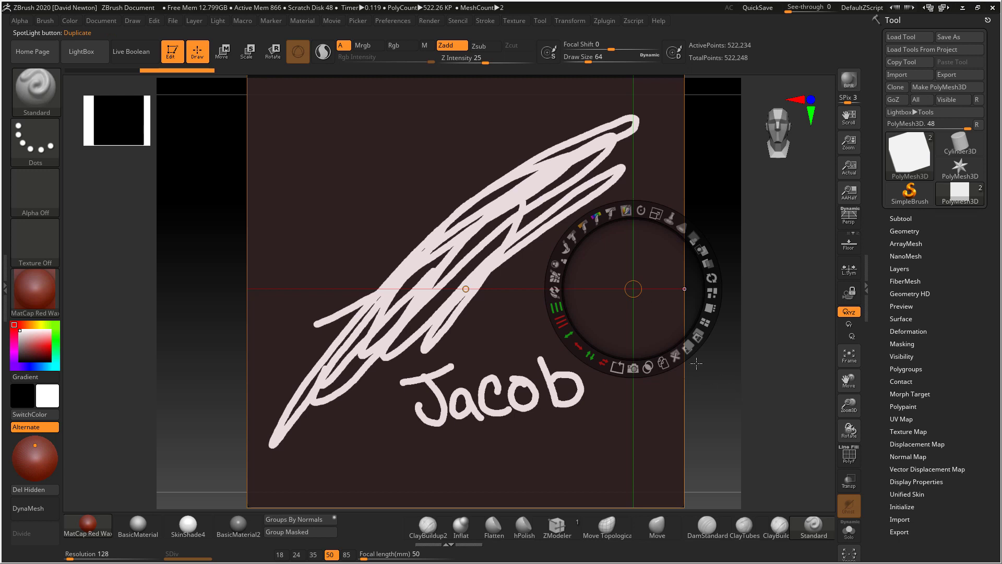
# - Set the imported drawing as the current texture and make an alpha from it
pyautogui.click(21, 21)
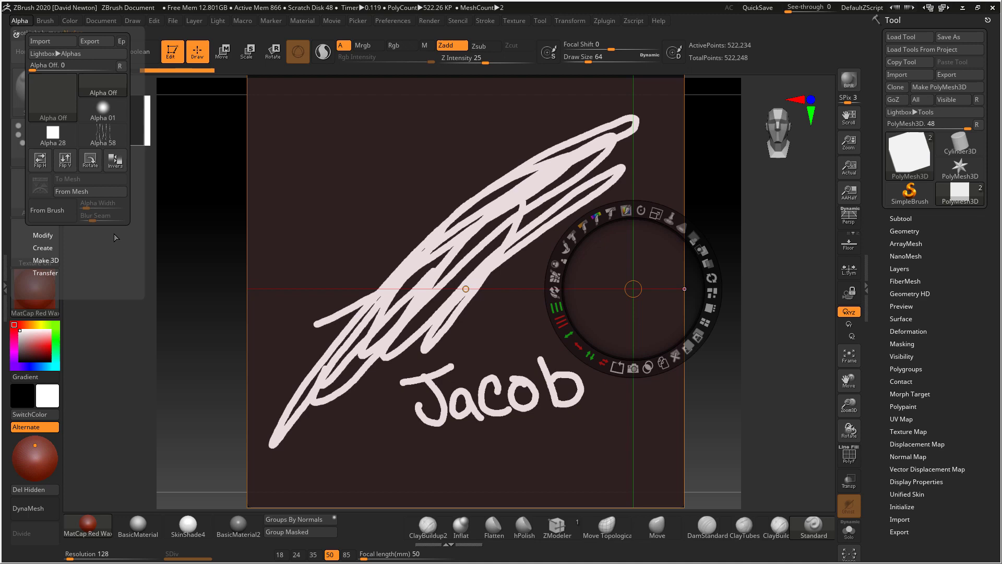
pyautogui.click(40, 243)
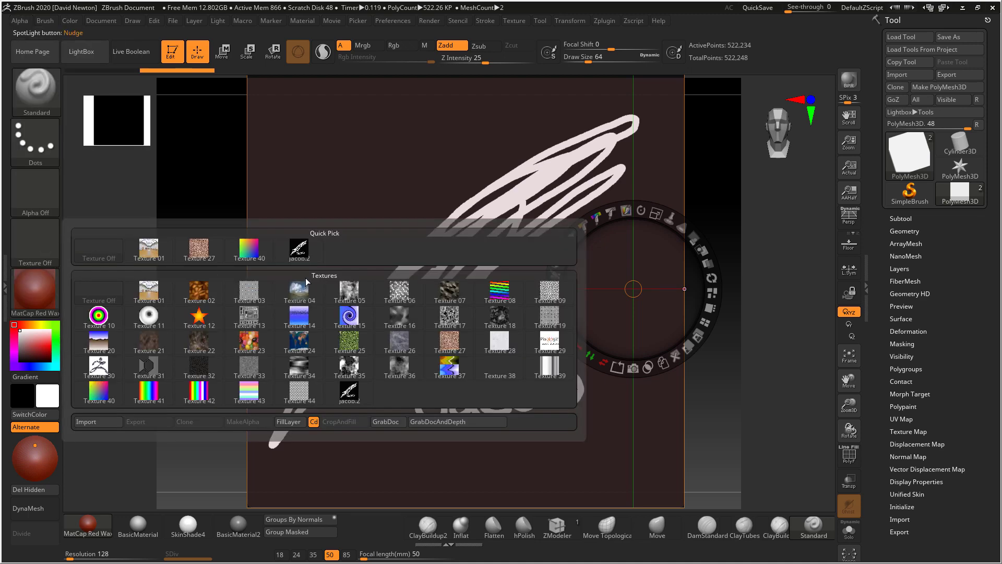
pyautogui.click(299, 249)
pyautogui.click(53, 243)
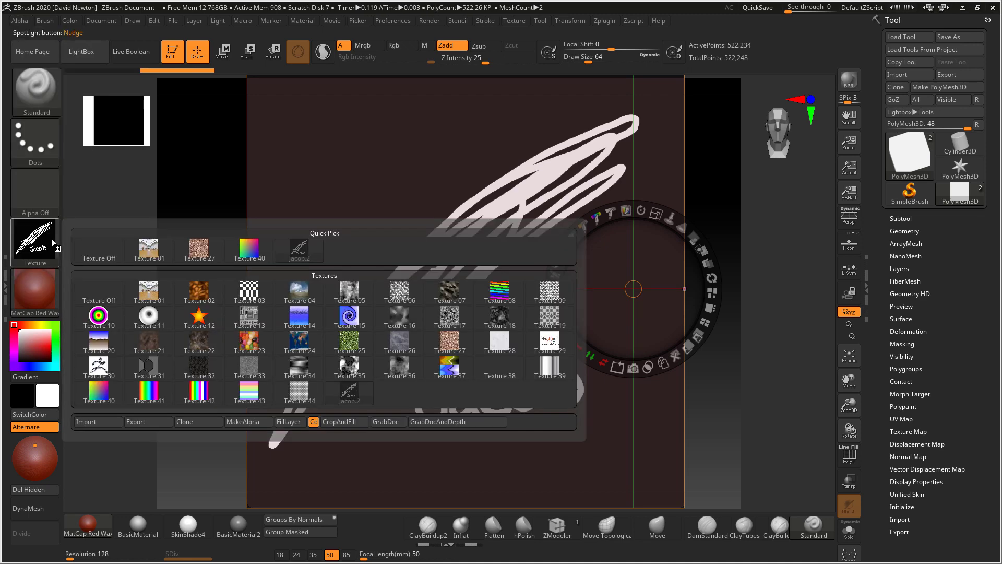
pyautogui.click(249, 422)
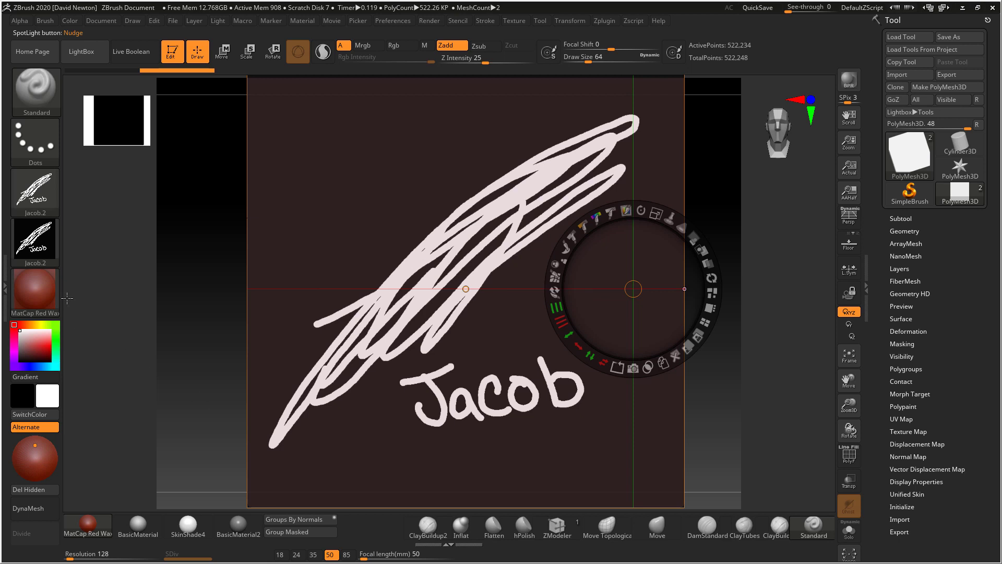
pyautogui.moveTo(41, 208)
pyautogui.moveTo(41, 241)
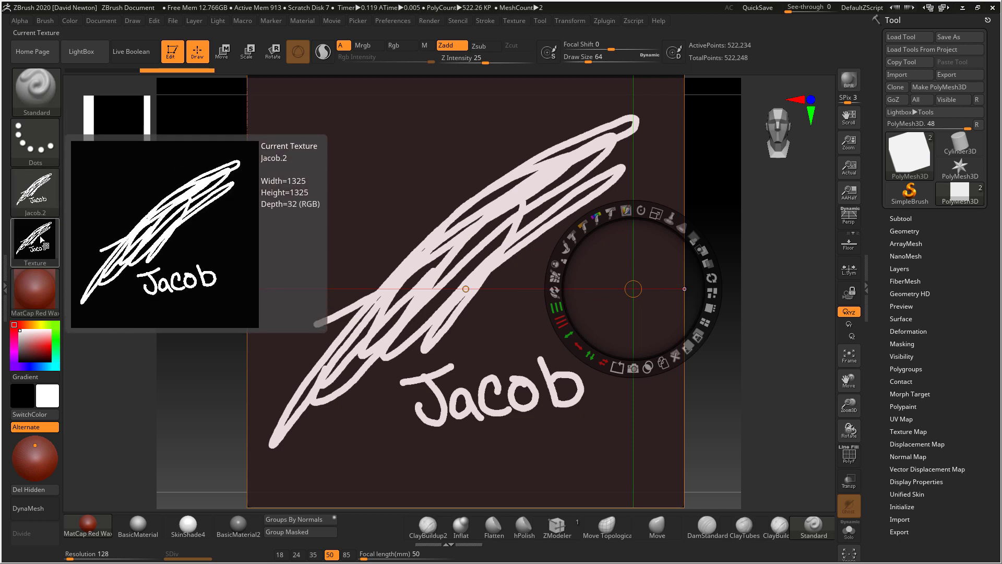
pyautogui.moveTo(36, 184)
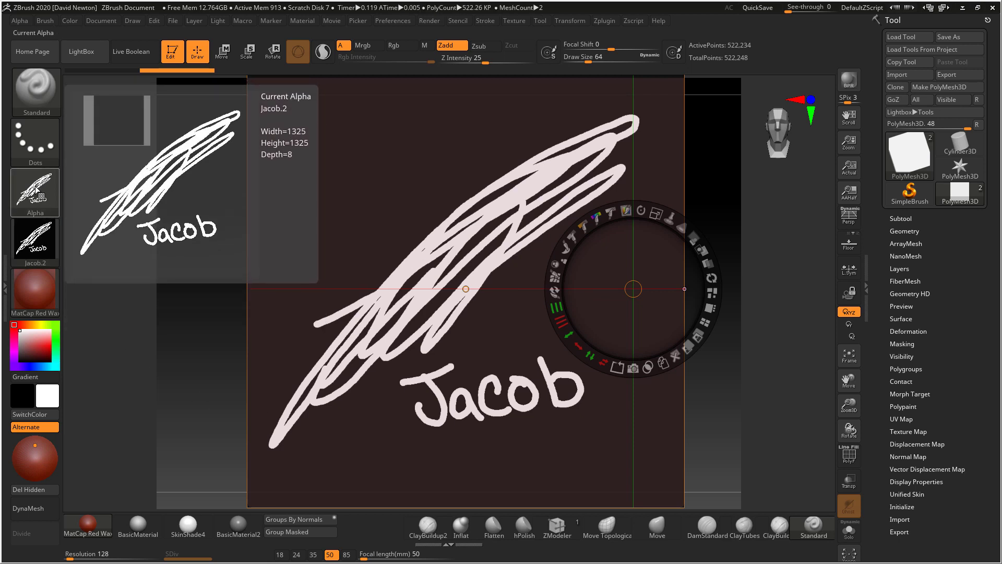
# - Export the current alpha to the Desktop as a Photoshop PSD, adding "a" after the 2 in its file name
pyautogui.click(38, 193)
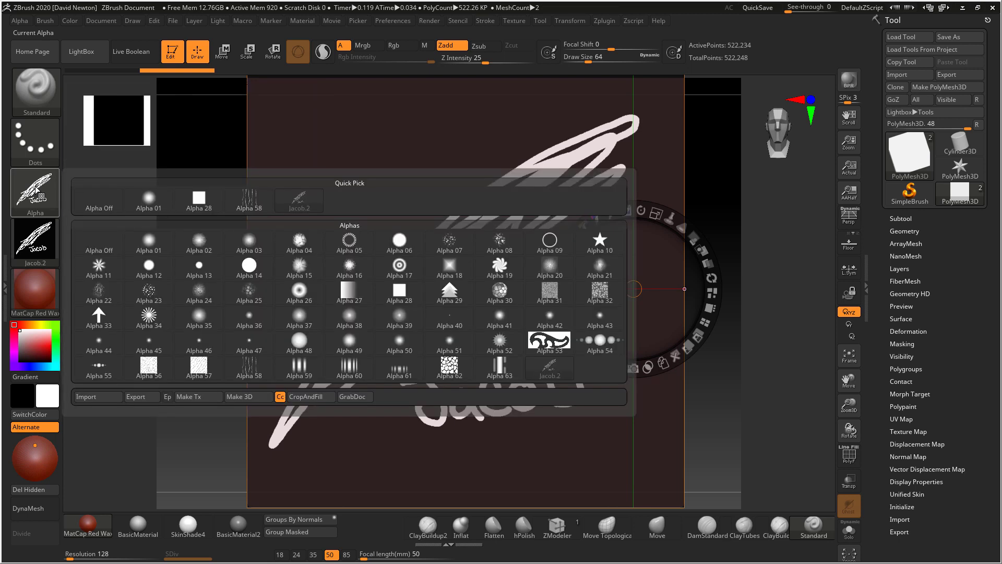
pyautogui.click(136, 398)
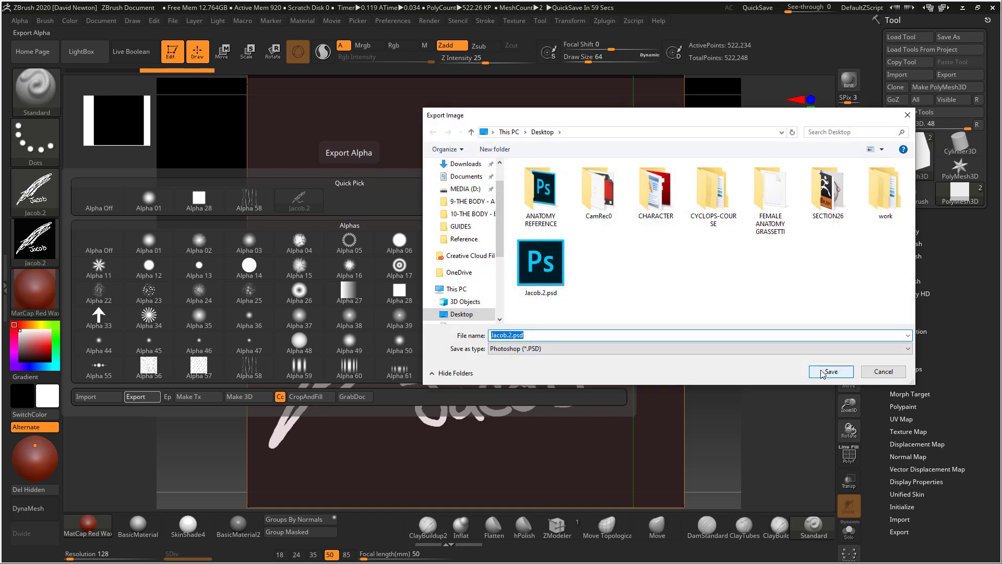
pyautogui.click(536, 349)
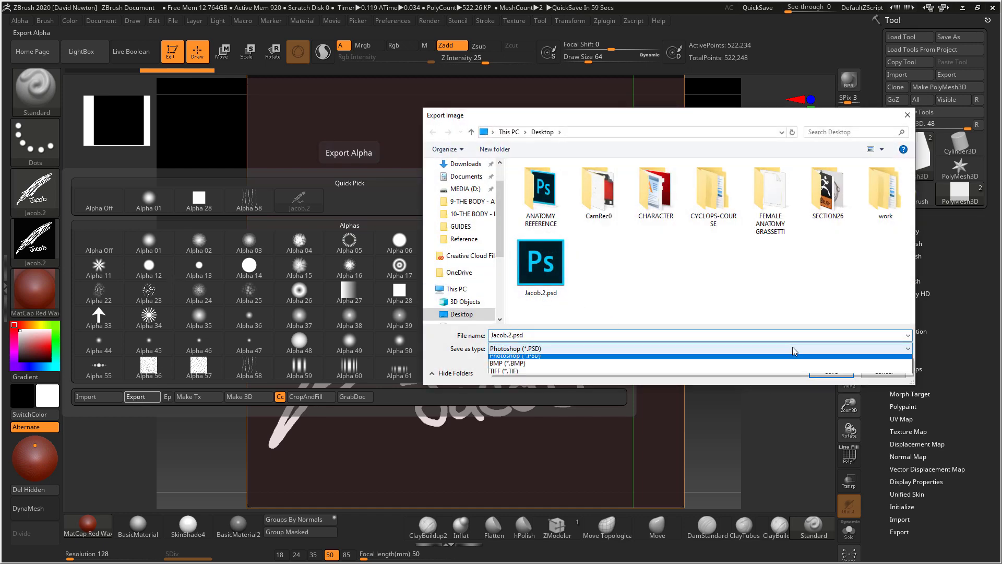
pyautogui.click(543, 358)
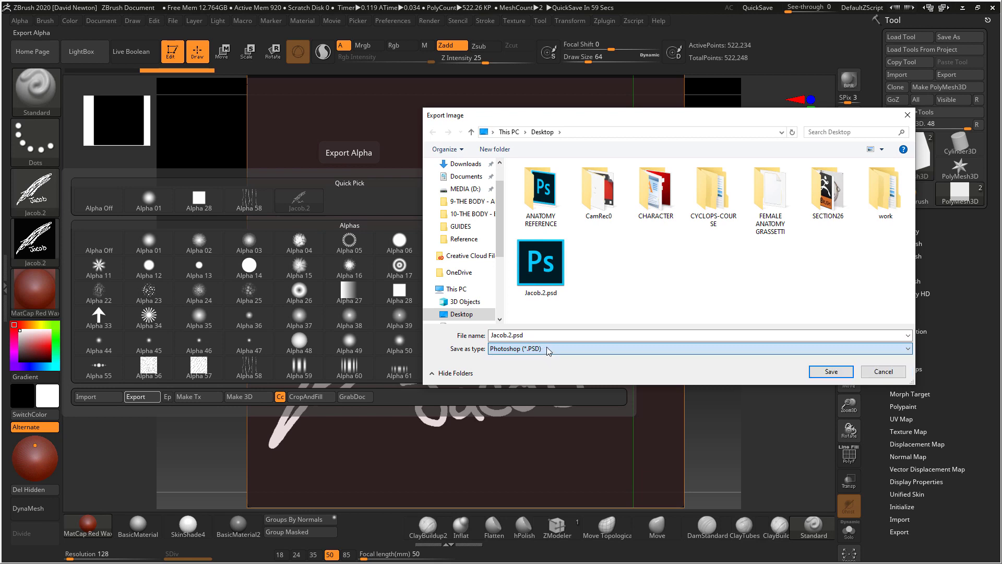
pyautogui.doubleClick(510, 335)
pyautogui.click(514, 335)
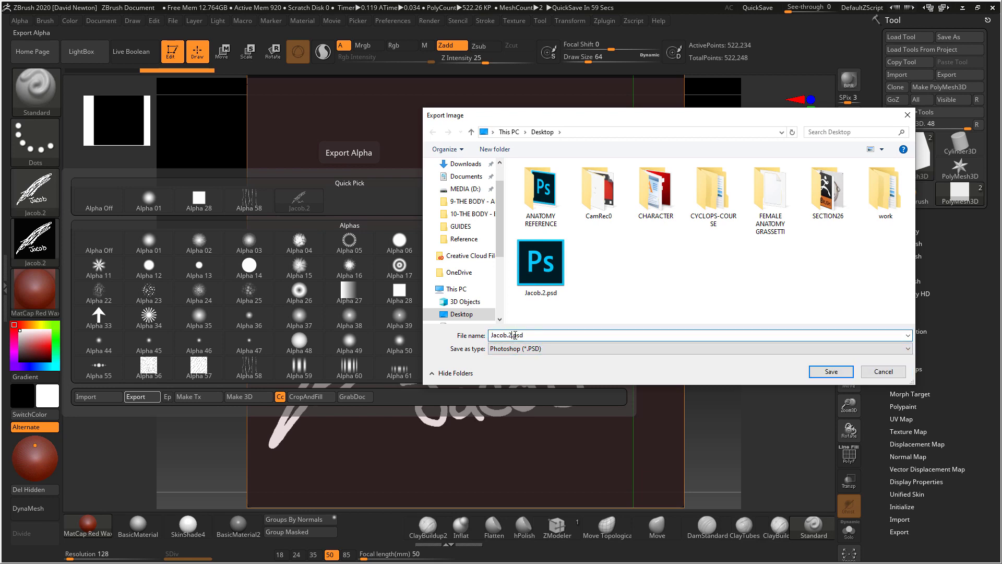
pyautogui.click(832, 372)
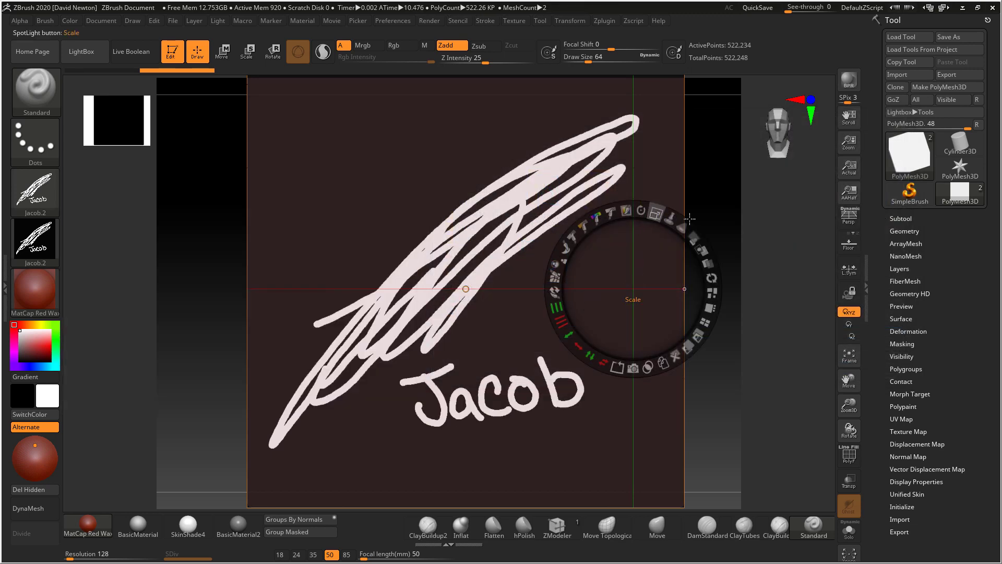
# - Select the star subtool, then shrink the Spotlight image and move it aside to the canvas's lower-left corner
pyautogui.click(901, 218)
pyautogui.click(940, 250)
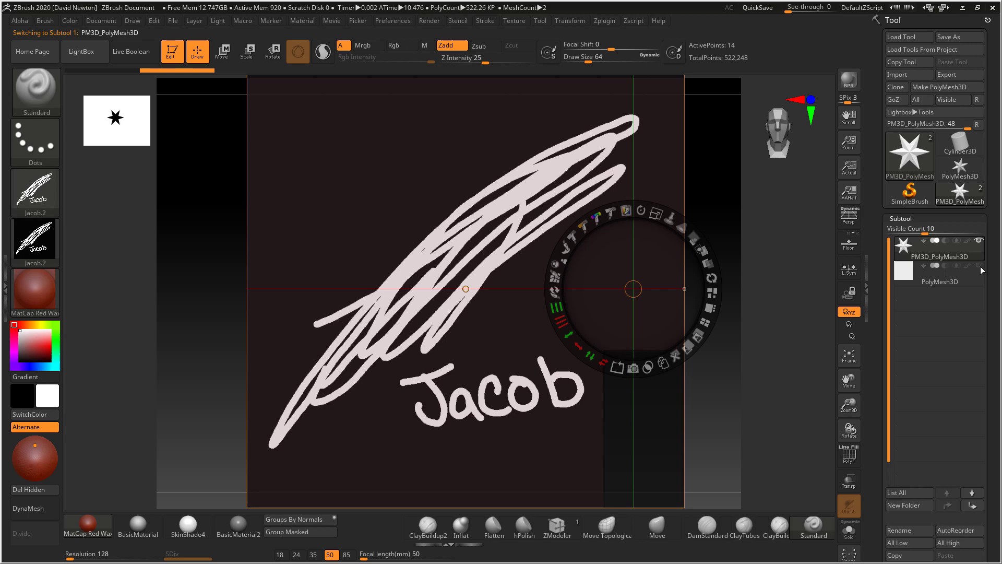
pyautogui.moveTo(656, 213); pyautogui.dragTo(493, 194)
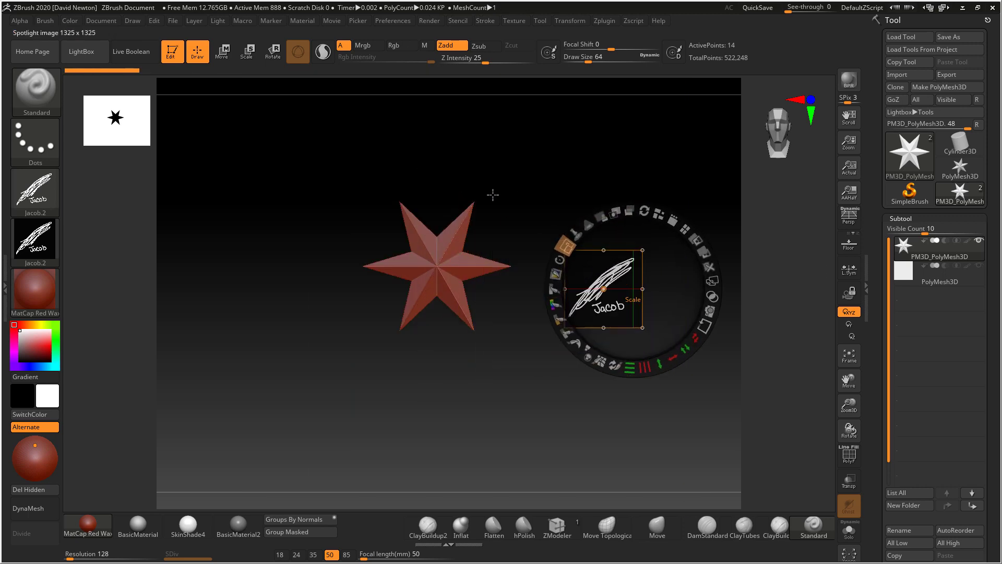
pyautogui.moveTo(604, 289); pyautogui.dragTo(123, 444)
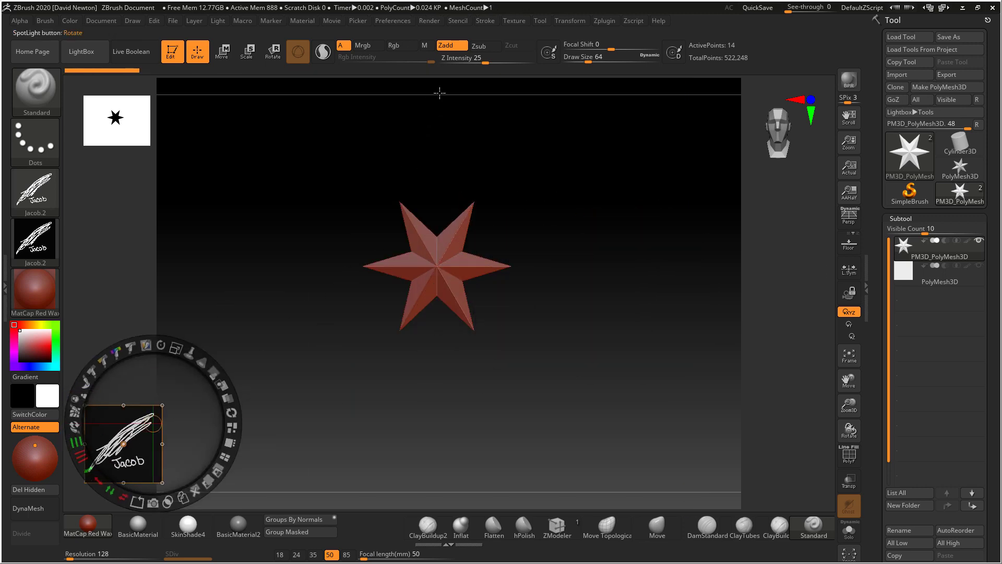
# - Import the exported "2a" PSD as a texture and generate a mesh from it with Snapshot3D near the canvas centre
pyautogui.click(520, 22)
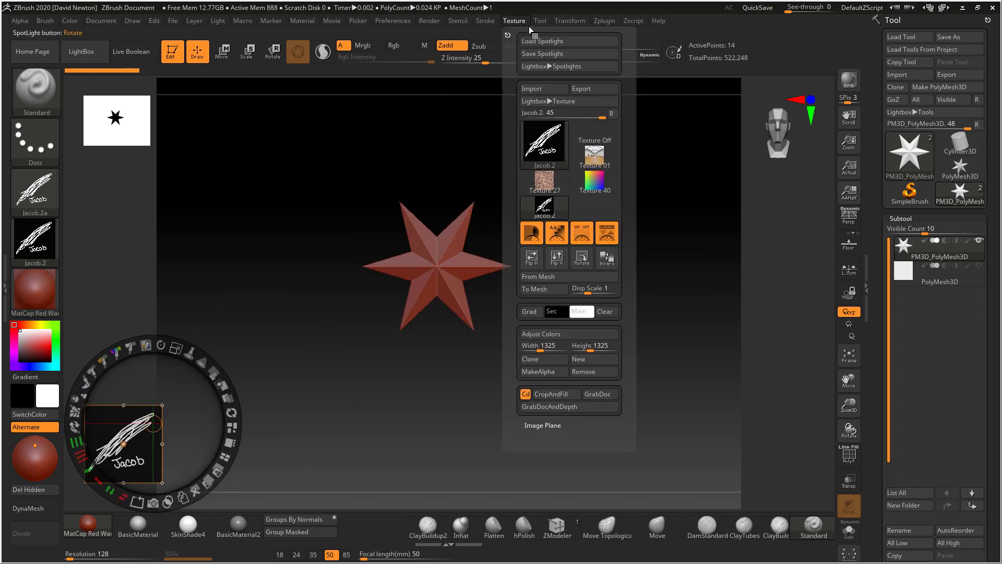
pyautogui.click(530, 88)
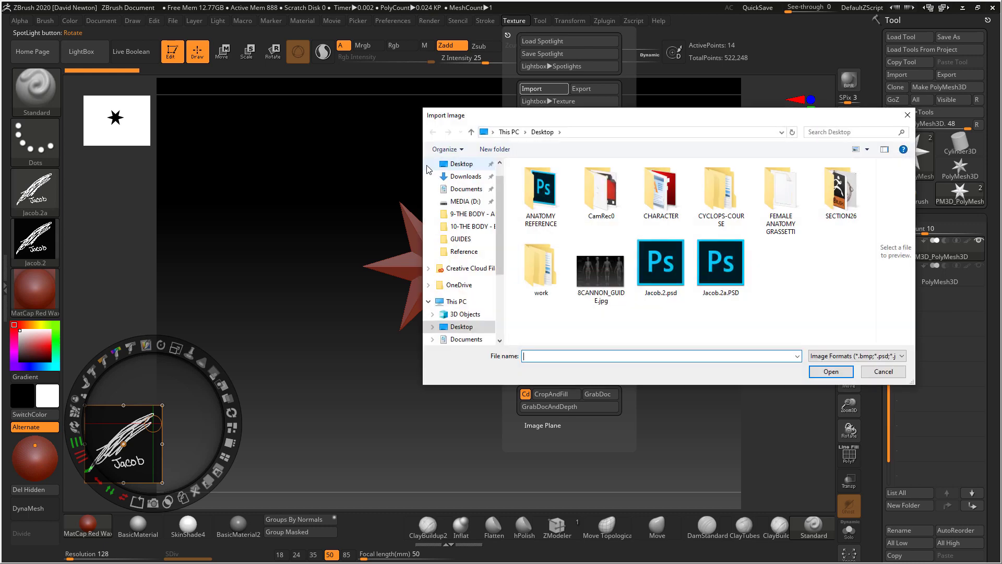
pyautogui.doubleClick(715, 269)
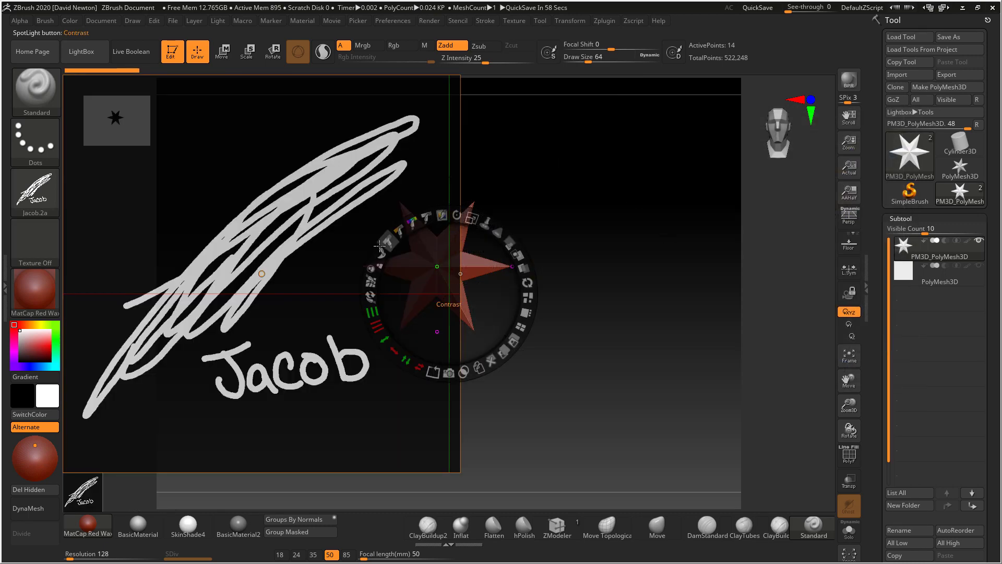
pyautogui.moveTo(423, 249); pyautogui.dragTo(565, 256)
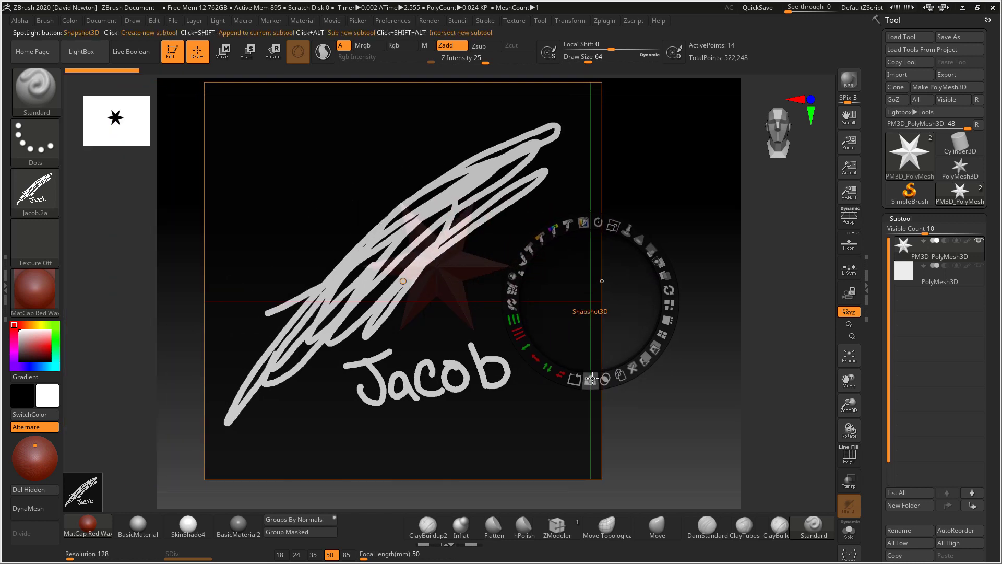
pyautogui.click(591, 380)
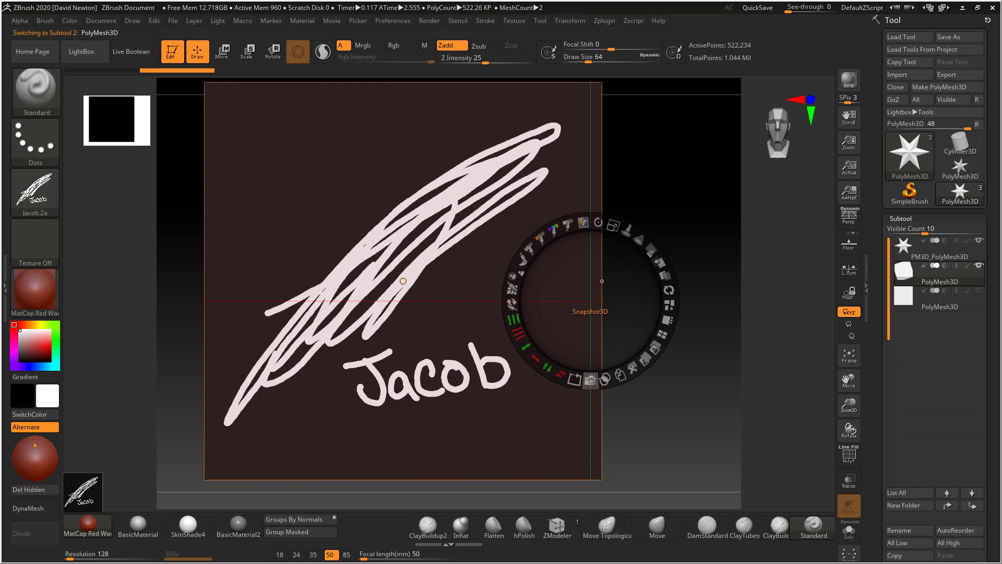
# - Invert the current alpha and export it as a PSD, replacing the existing "2a" file on the Desktop
pyautogui.click(19, 21)
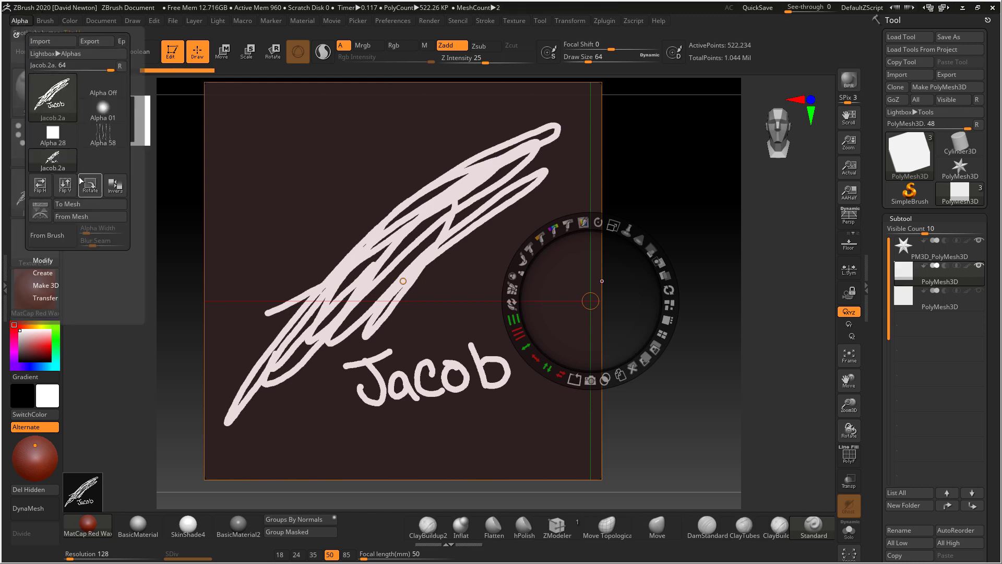
pyautogui.click(115, 189)
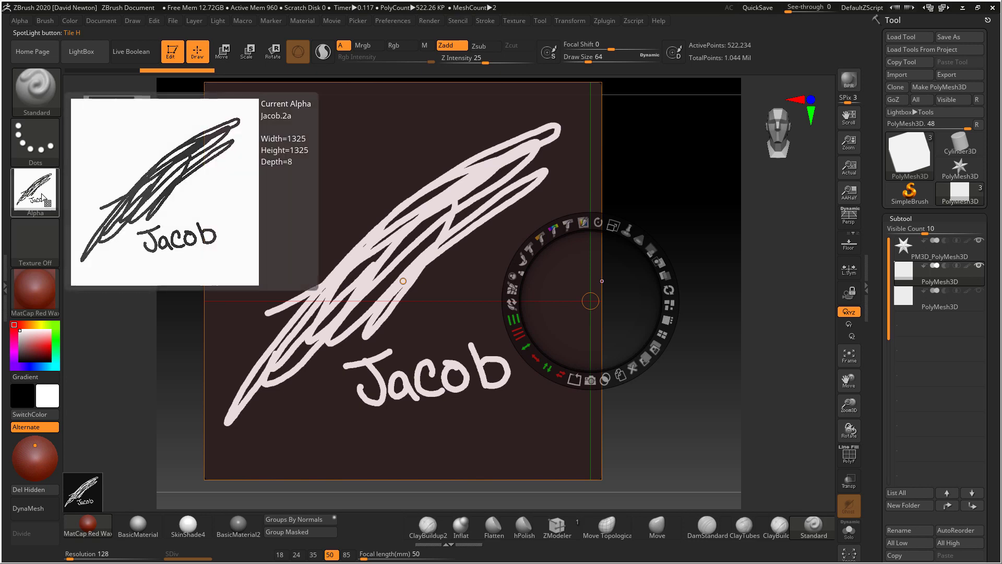
pyautogui.click(43, 197)
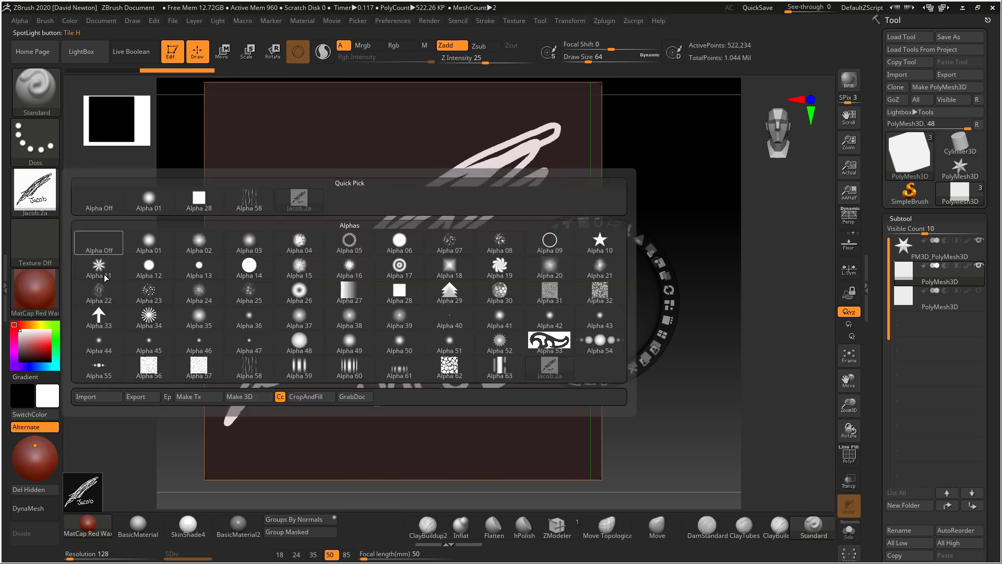
pyautogui.click(130, 398)
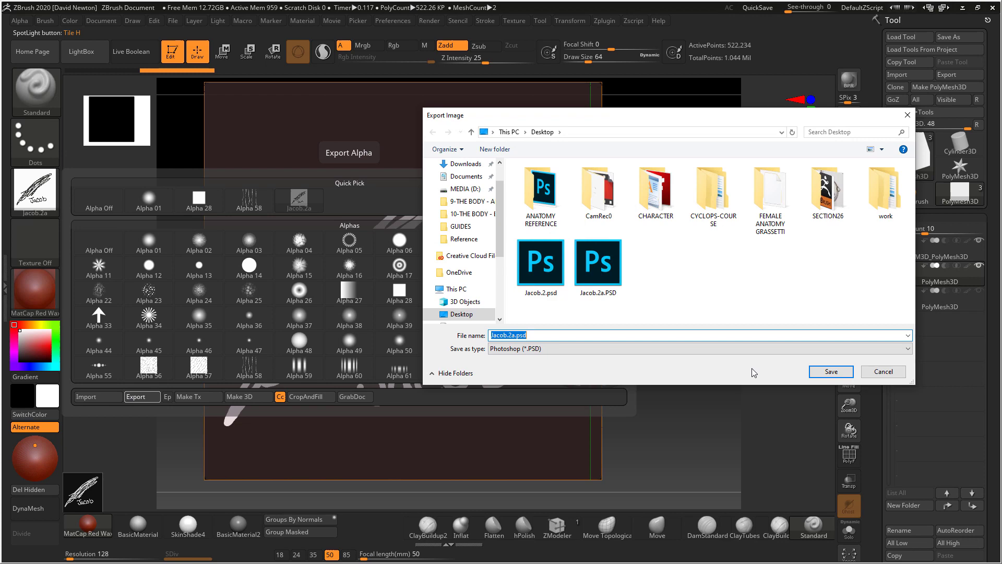
pyautogui.click(832, 371)
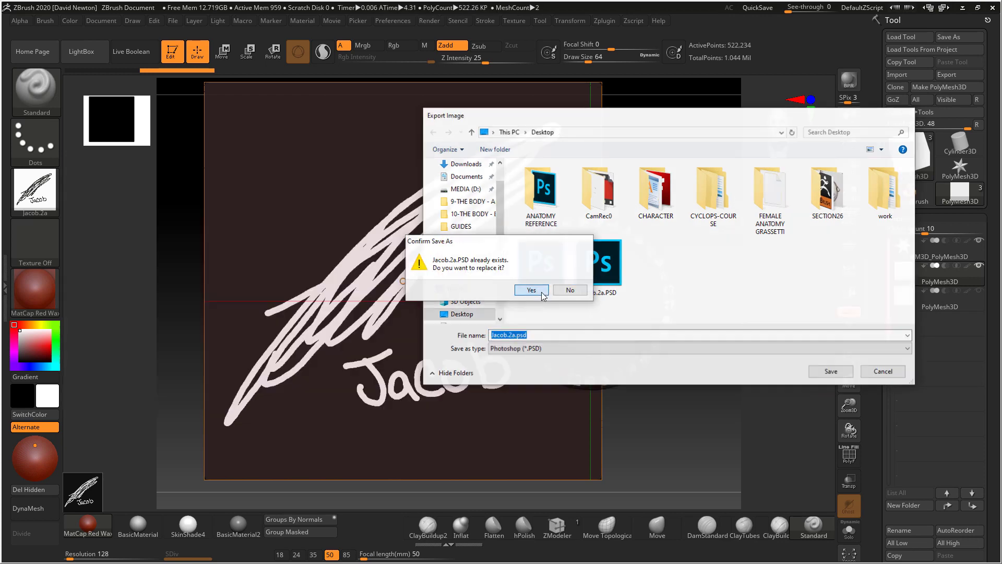
pyautogui.click(543, 291)
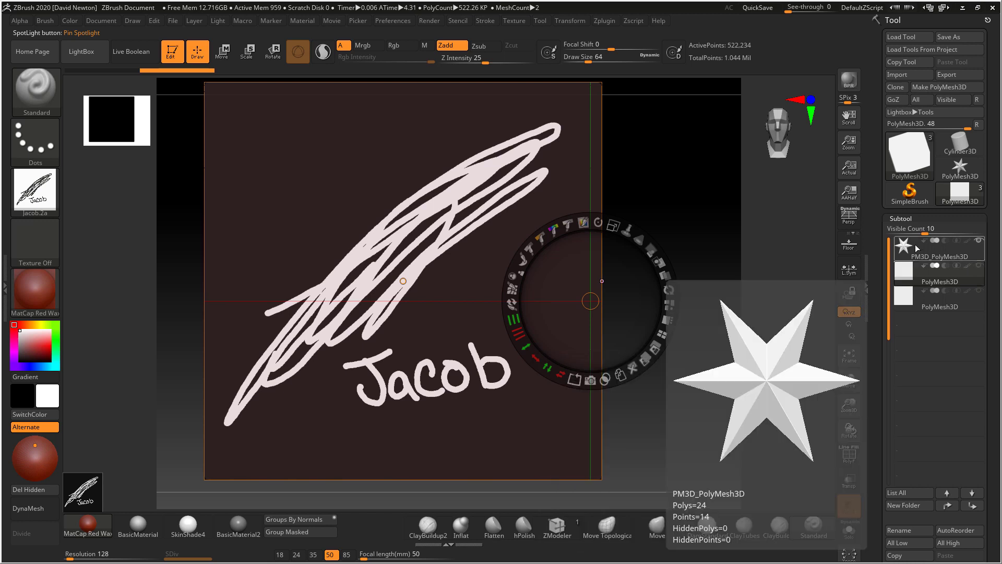
# - With the star subtool active and the previous Spotlight image shrunk and moved aside, import the inverted "2a" PSD as a texture
pyautogui.click(913, 250)
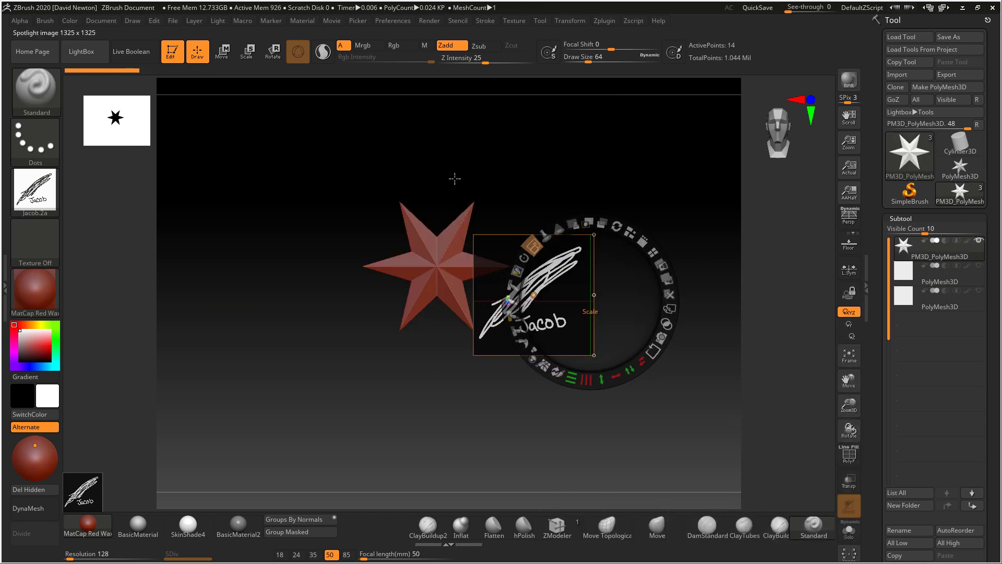
pyautogui.moveTo(534, 295); pyautogui.dragTo(168, 423)
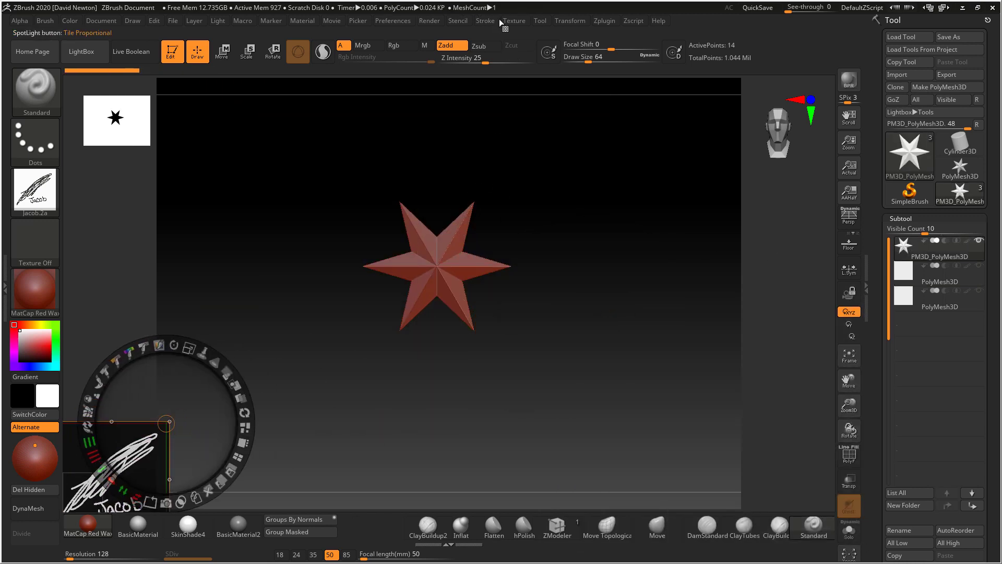
pyautogui.click(514, 22)
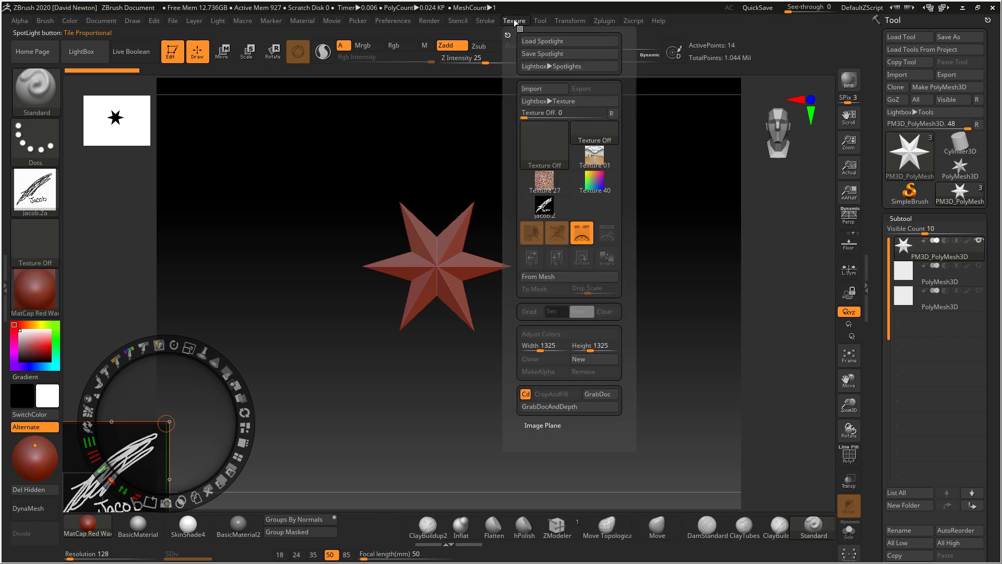
pyautogui.click(555, 92)
pyautogui.click(715, 261)
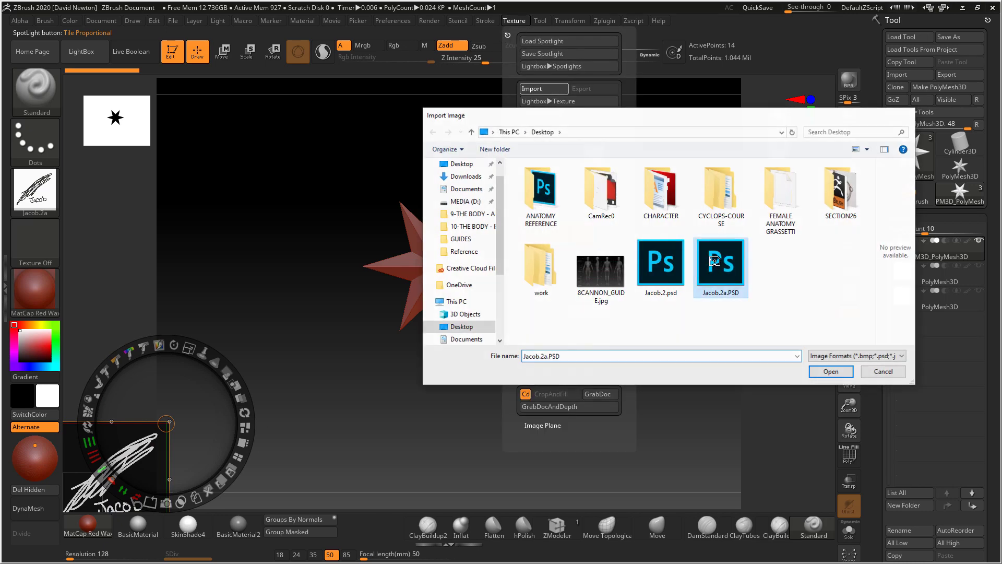
pyautogui.doubleClick(715, 262)
# - Centre the inverted drawing in Spotlight, generate a mesh from it with Snapshot3D, and hide Spotlight
pyautogui.moveTo(458, 246); pyautogui.dragTo(632, 260)
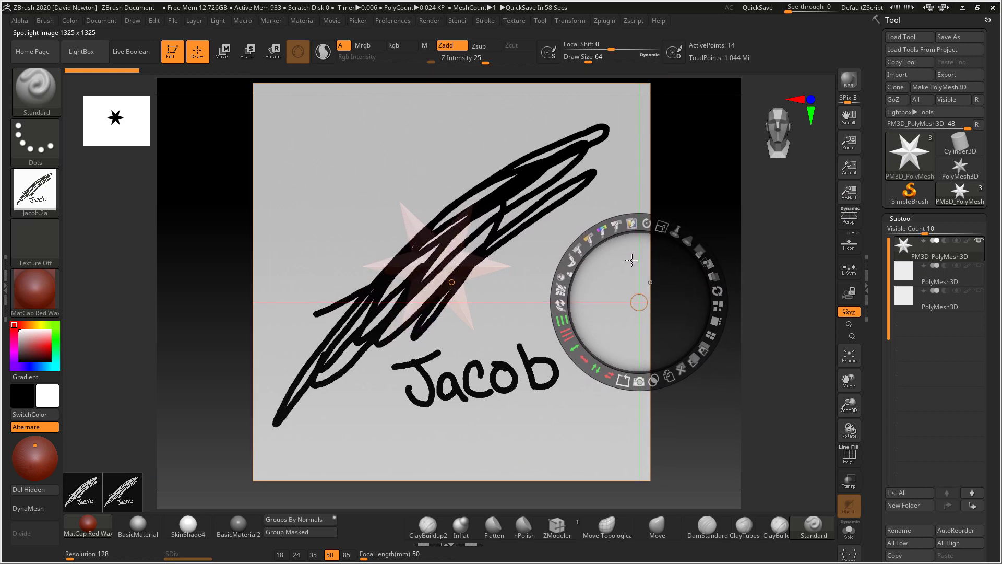
pyautogui.click(639, 381)
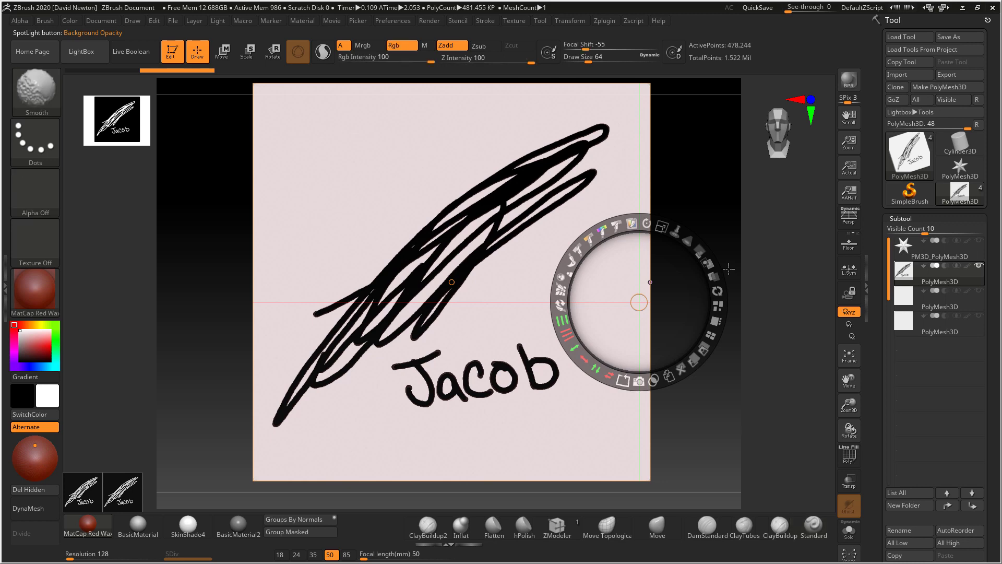
pyautogui.hotkey('shift', 'z')
# - Show the plain slab directly below the drawing slab in the subtool list and scale it thinner along its depth
pyautogui.moveTo(705, 311)
pyautogui.keyDown('alt'); pyautogui.mouseDown()
pyautogui.moveTo(761, 343)
pyautogui.moveTo(831, 410)
pyautogui.mouseUp(); pyautogui.keyUp('alt')
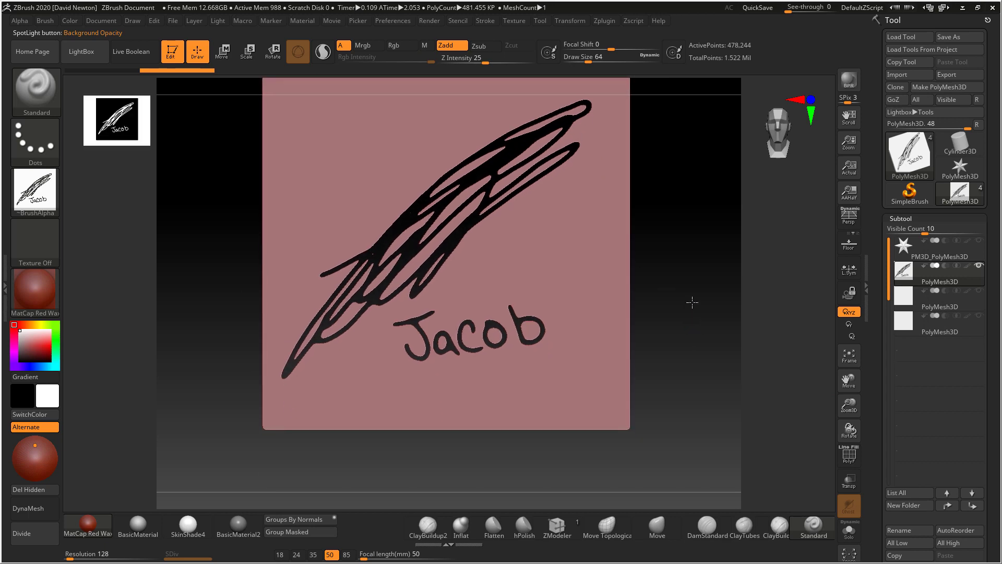
pyautogui.moveTo(710, 313); pyautogui.dragTo(725, 227)
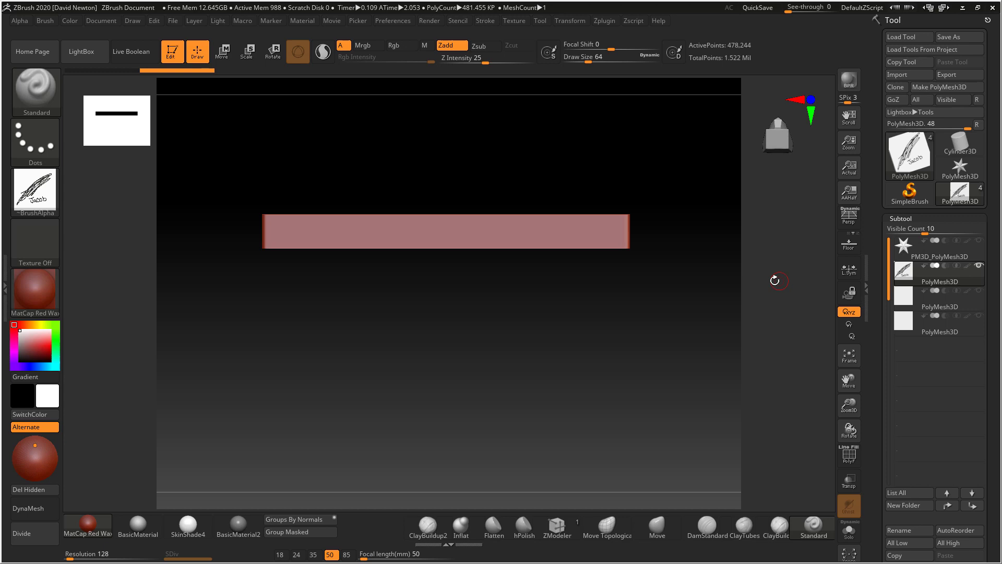
pyautogui.moveTo(775, 281); pyautogui.dragTo(760, 358)
pyautogui.click(982, 292)
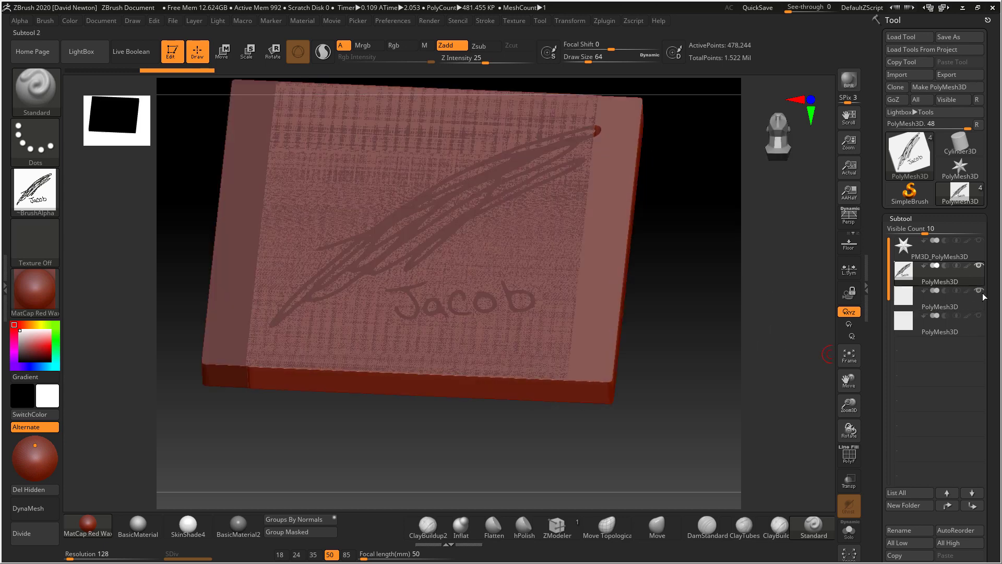
pyautogui.moveTo(727, 354); pyautogui.dragTo(722, 320)
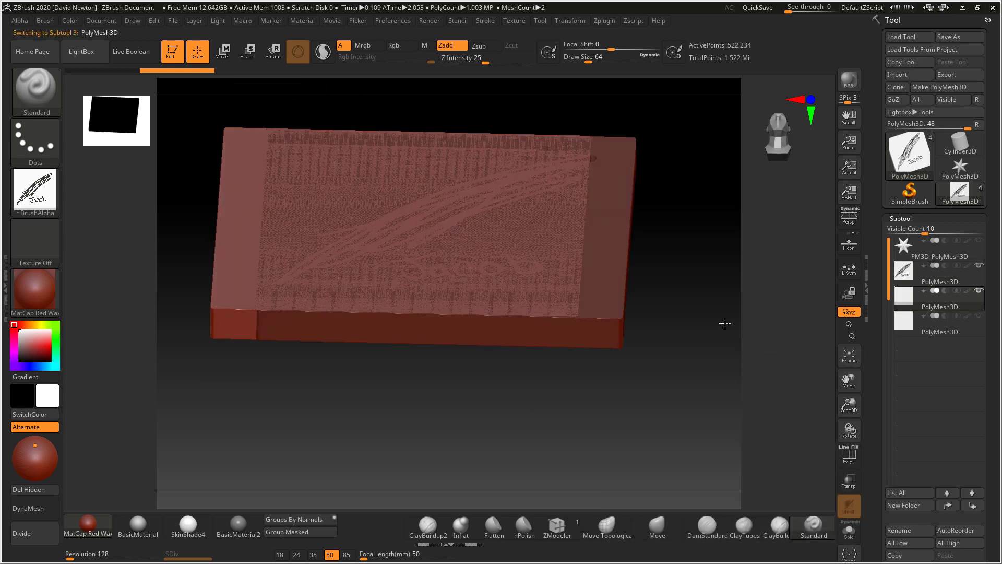
pyautogui.press('e')
pyautogui.moveTo(398, 207); pyautogui.dragTo(421, 311)
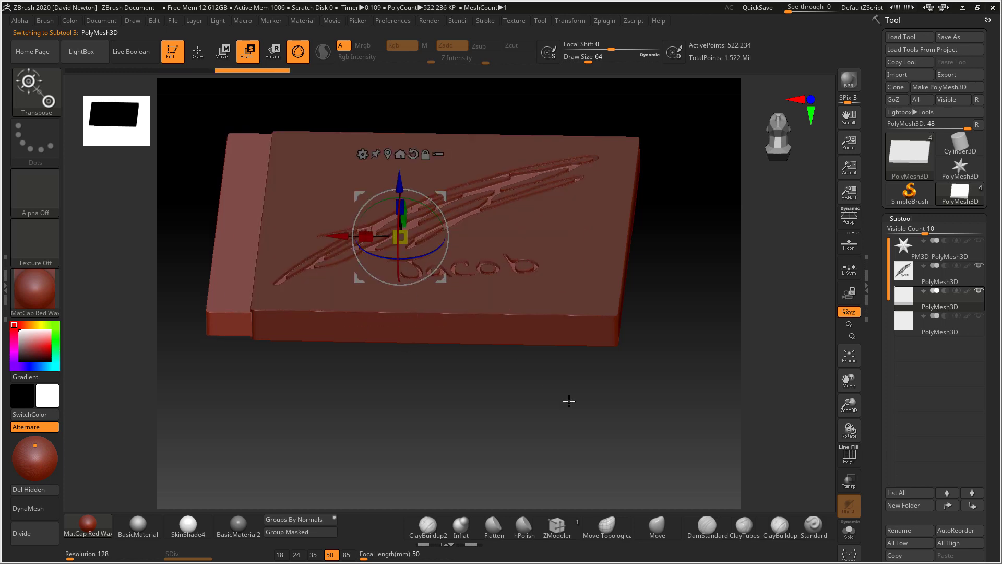
pyautogui.moveTo(580, 405); pyautogui.dragTo(778, 377)
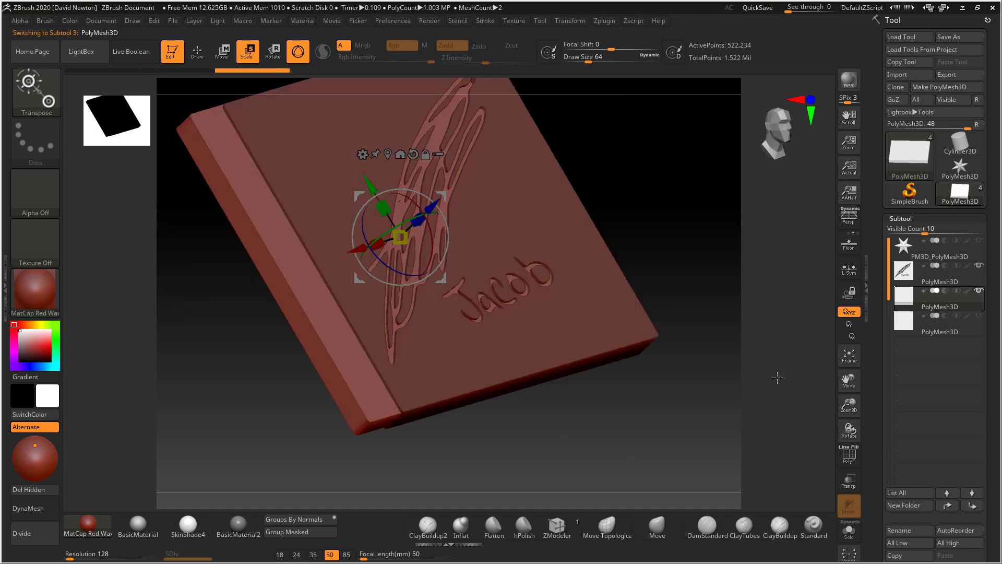
# - Reorder the drawing slab beneath the plain slab as a subtraction and turn on Live Boolean
pyautogui.click(922, 303)
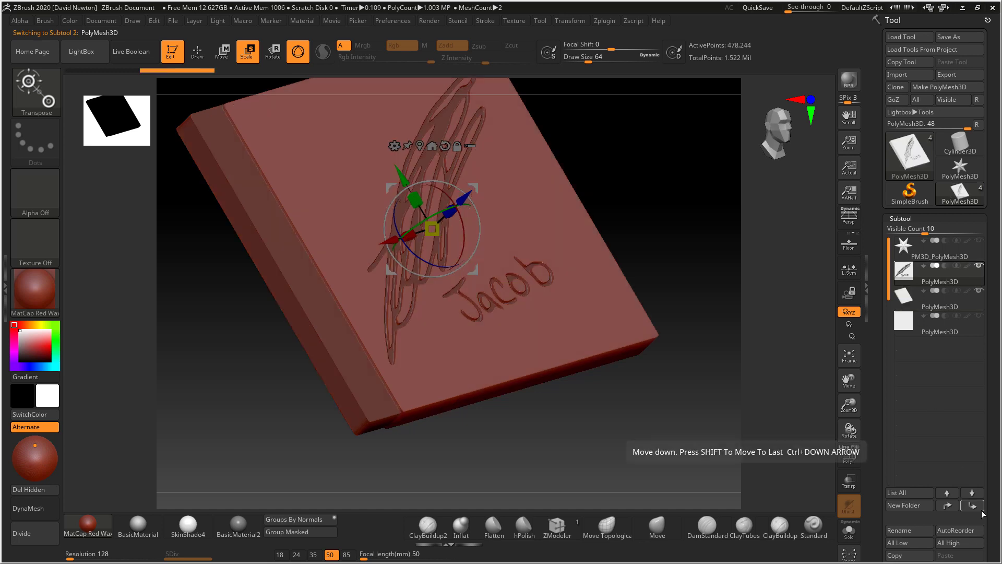
pyautogui.click(945, 290)
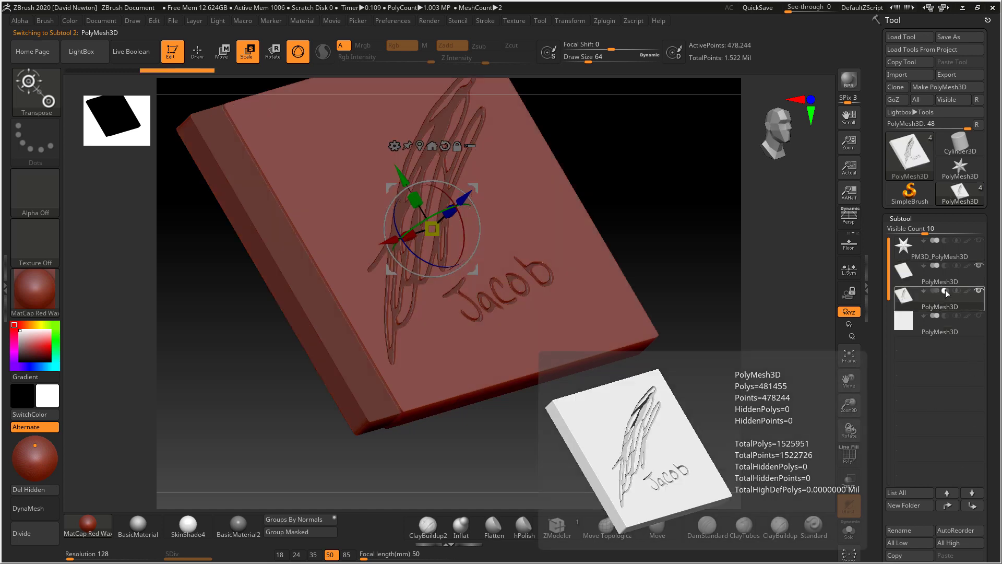
pyautogui.click(143, 60)
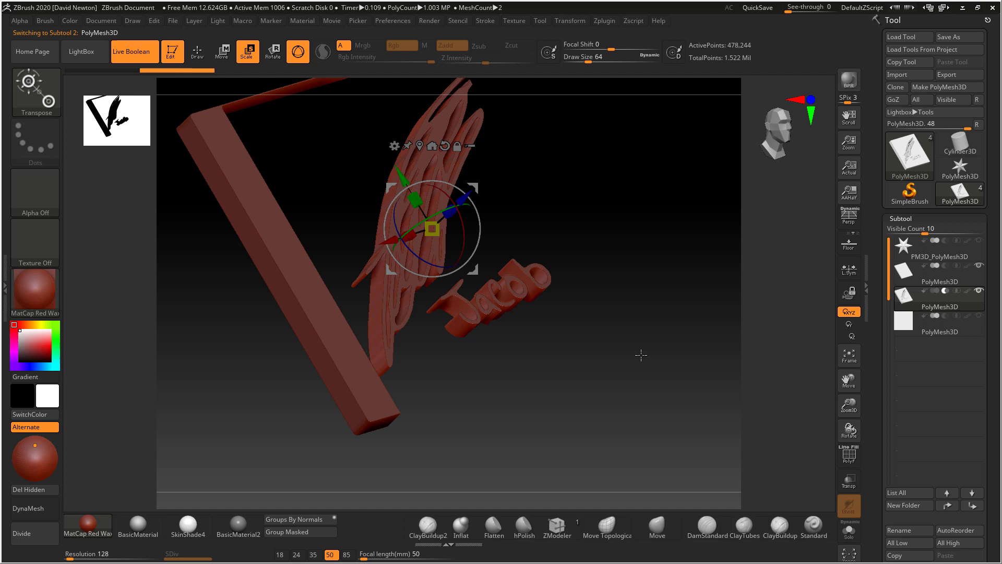
# - Make a Boolean mesh from the subtraction result and append it to the subtool list
pyautogui.moveTo(641, 355); pyautogui.dragTo(654, 318)
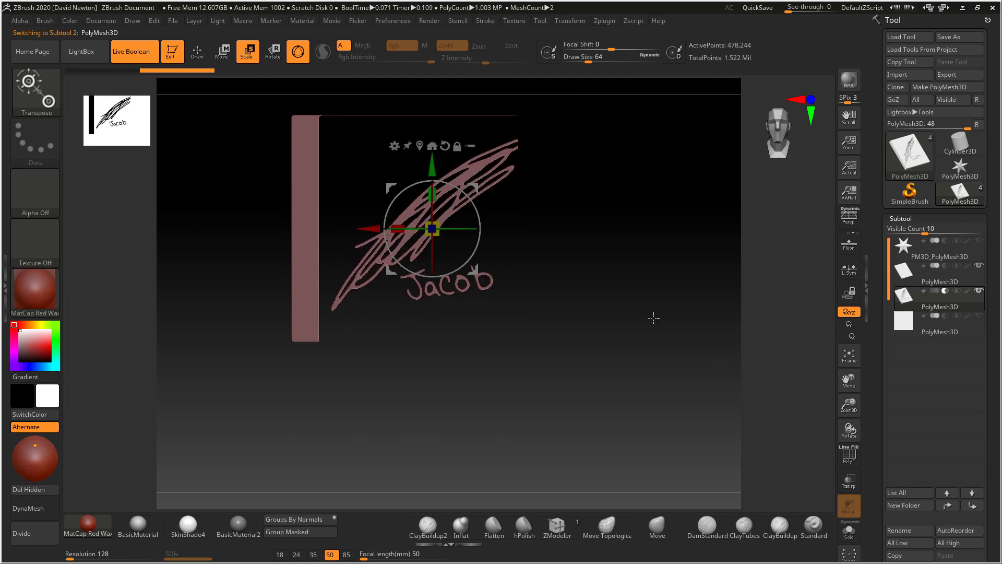
pyautogui.keyDown('alt'); pyautogui.moveTo(614, 261); pyautogui.dragTo(627, 324); pyautogui.keyUp('alt')
pyautogui.moveTo(997, 511); pyautogui.dragTo(1000, 431)
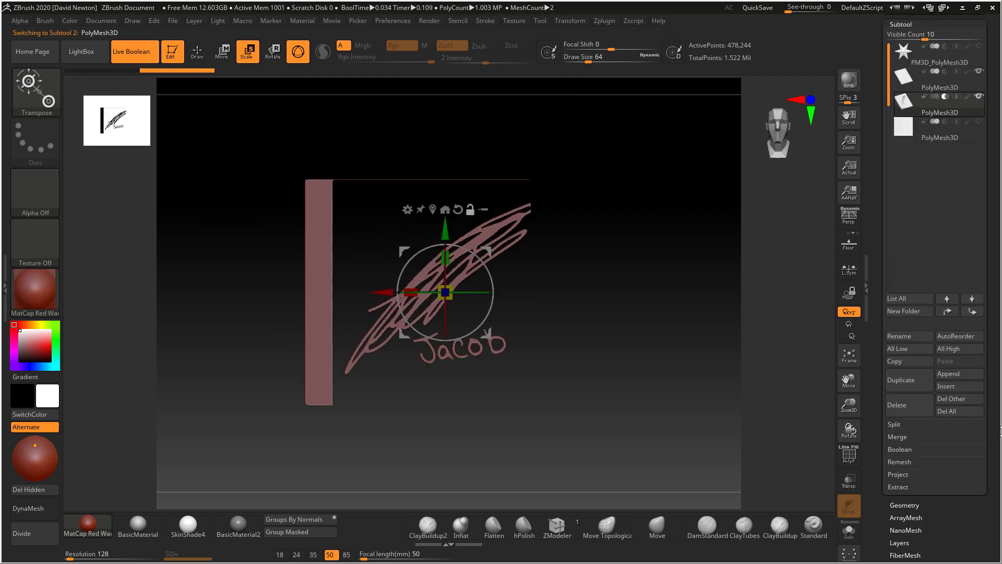
pyautogui.click(900, 450)
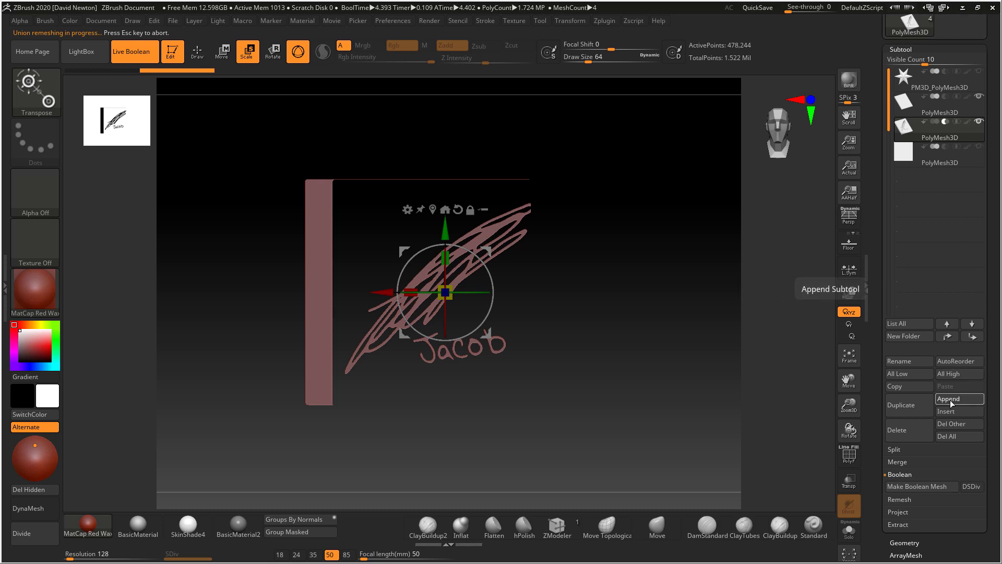
pyautogui.click(951, 399)
pyautogui.click(699, 348)
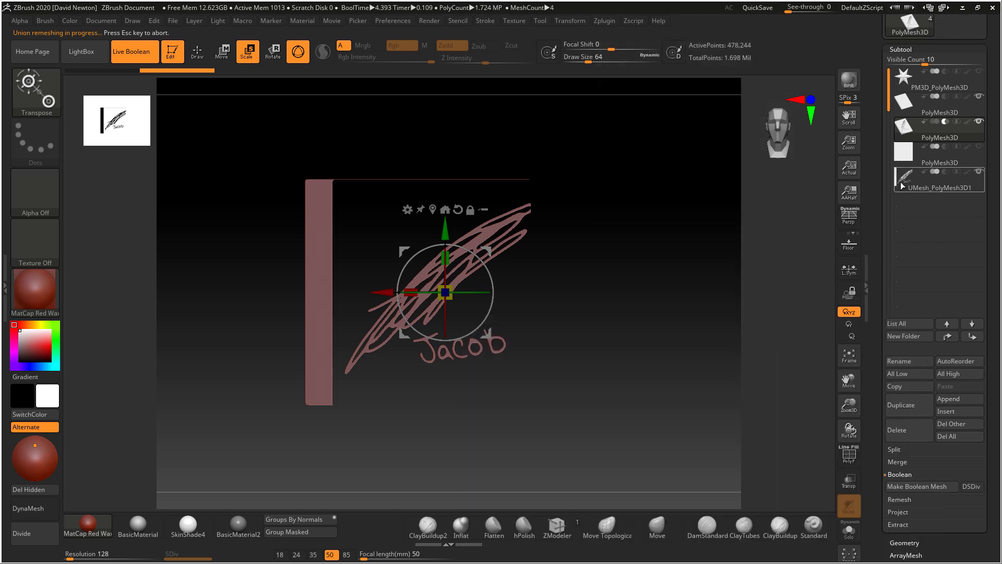
# - Delete the three source PolyMesh3D subtools, keeping the star and the appended Boolean mesh
pyautogui.click(901, 186)
pyautogui.click(910, 106)
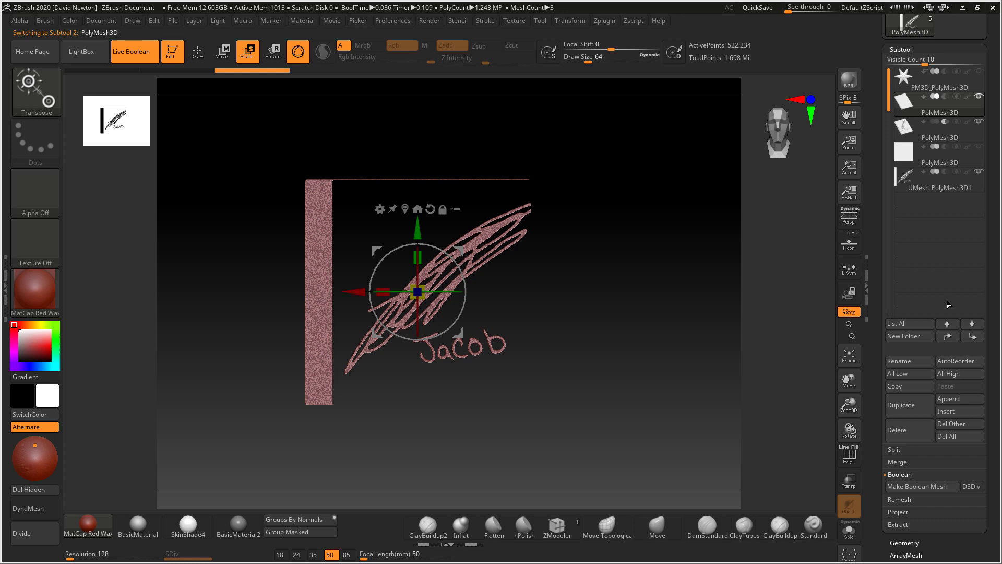
pyautogui.click(908, 429)
pyautogui.click(825, 447)
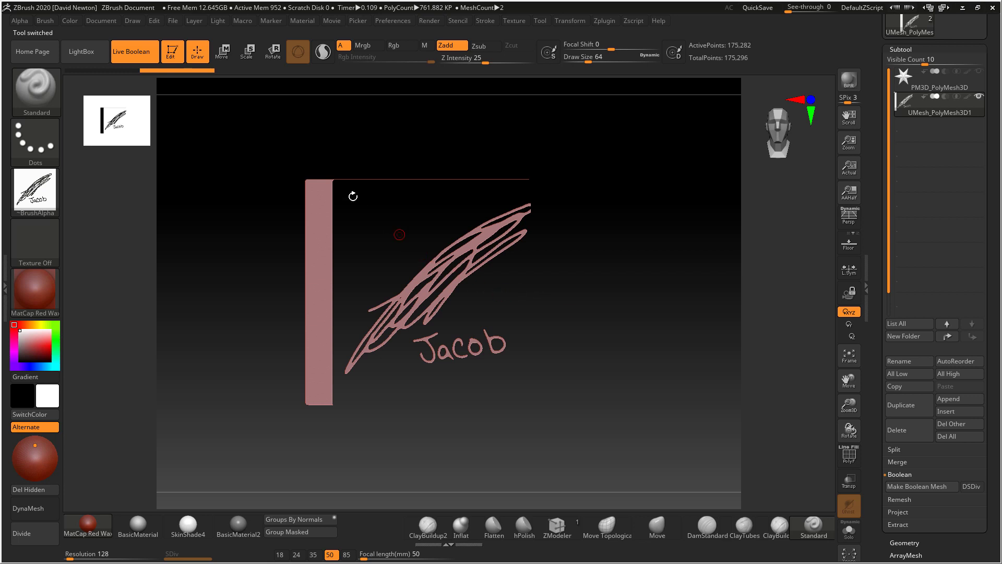
# - Hide the thick vertical bar and thin horizontal edge of the Boolean mesh, and delete the hidden geometry
pyautogui.moveTo(283, 141)
pyautogui.keyDown('ctrl'); pyautogui.keyDown('shift'); pyautogui.mouseDown()
pyautogui.moveTo(577, 172)
pyautogui.moveTo(603, 185)
pyautogui.mouseUp(); pyautogui.keyUp('shift'); pyautogui.keyUp('ctrl')
pyautogui.moveTo(269, 150)
pyautogui.keyDown('ctrl'); pyautogui.keyDown('alt'); pyautogui.keyDown('shift'); pyautogui.mouseDown()
pyautogui.moveTo(335, 402)
pyautogui.moveTo(338, 470)
pyautogui.mouseUp(); pyautogui.keyUp('shift'); pyautogui.keyUp('alt'); pyautogui.keyUp('ctrl')
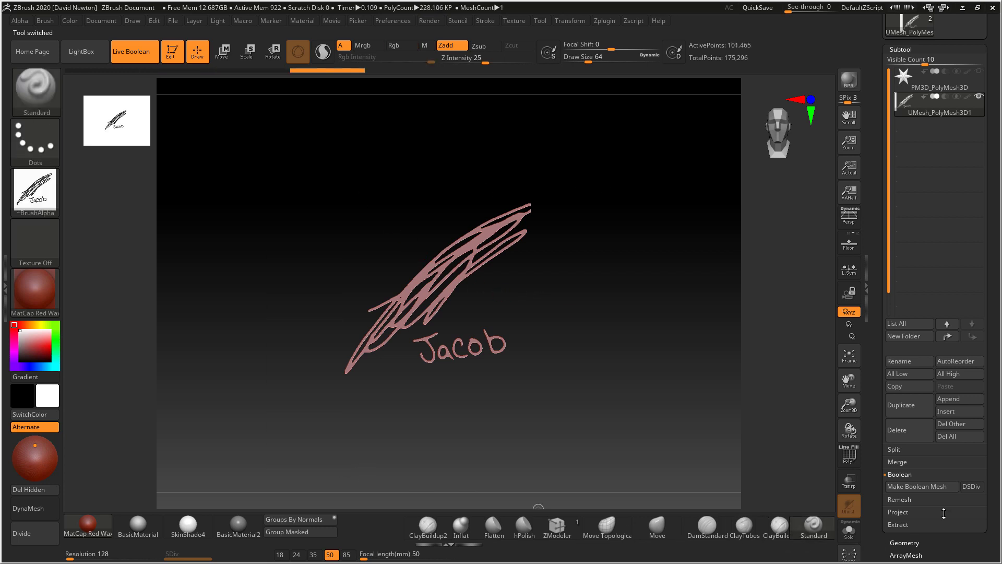
pyautogui.scroll(-3, 939, 460)
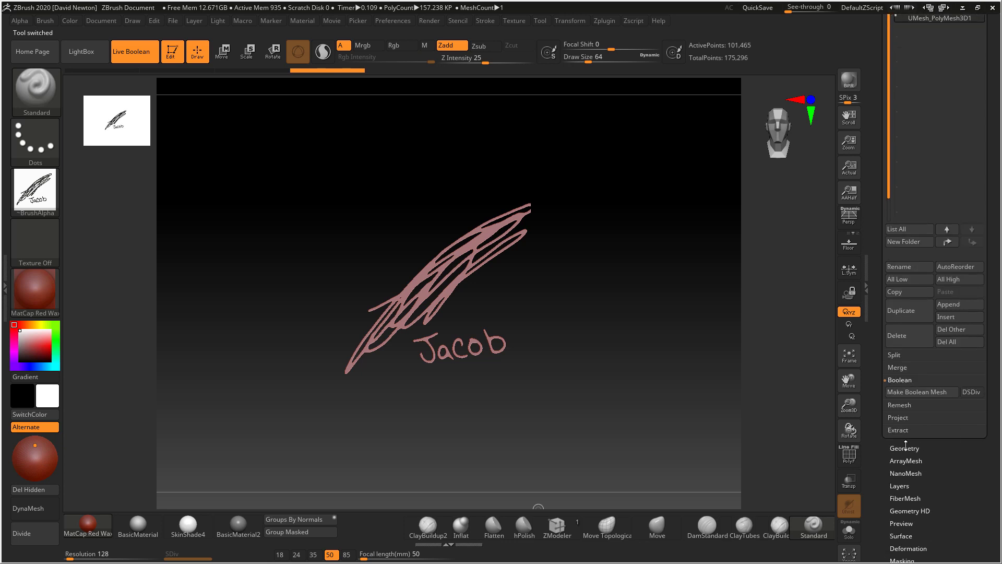
pyautogui.click(905, 448)
pyautogui.click(914, 337)
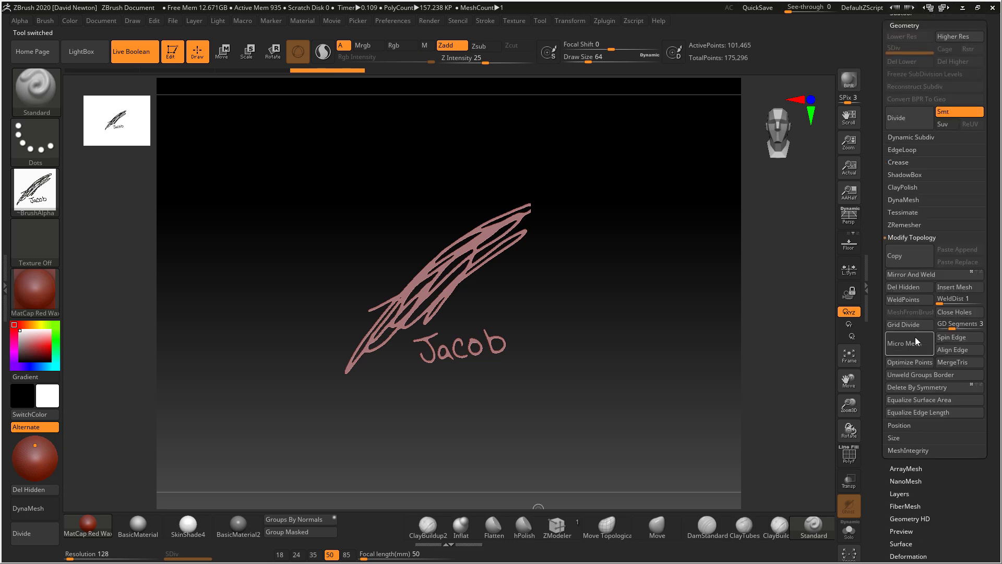
pyautogui.click(908, 289)
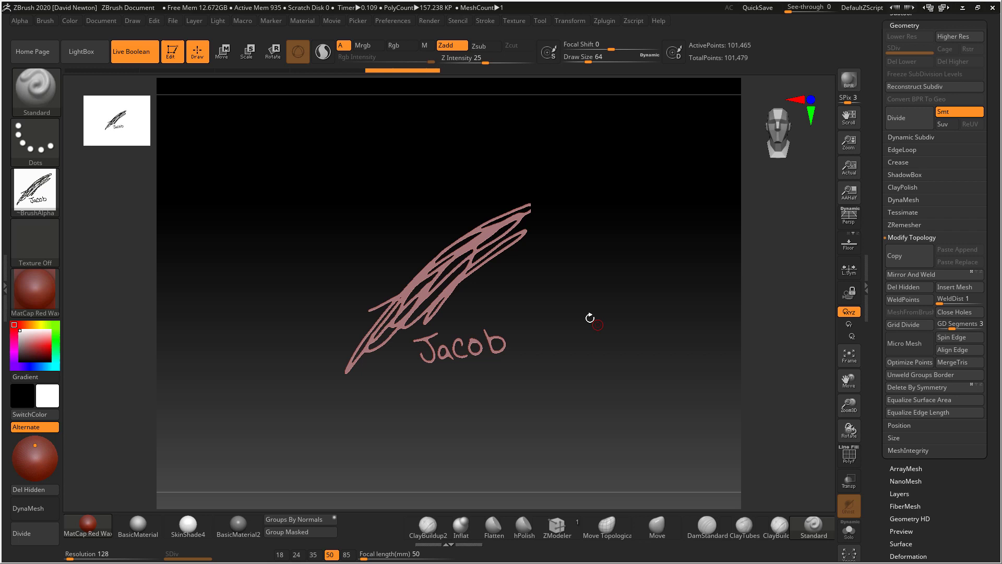
# - Examine the cleaned drawing's letter edges and its polygon wireframe up close
pyautogui.keyDown('alt'); pyautogui.moveTo(593, 307); pyautogui.dragTo(634, 355); pyautogui.keyUp('alt')
pyautogui.keyDown('alt'); pyautogui.moveTo(643, 397); pyautogui.dragTo(556, 82); pyautogui.keyUp('alt')
pyautogui.keyDown('alt'); pyautogui.moveTo(542, 190); pyautogui.dragTo(609, 134); pyautogui.keyUp('alt')
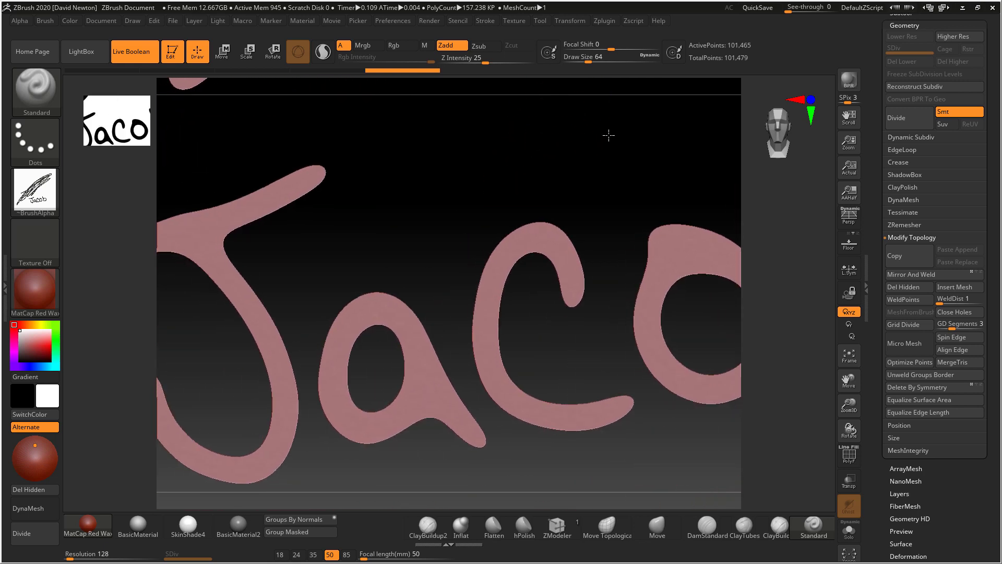
pyautogui.moveTo(486, 177)
pyautogui.keyDown('alt'); pyautogui.mouseDown()
pyautogui.moveTo(505, 195)
pyautogui.moveTo(432, 152)
pyautogui.moveTo(517, 253)
pyautogui.moveTo(575, 441)
pyautogui.moveTo(593, 287)
pyautogui.moveTo(664, 464)
pyautogui.mouseUp(); pyautogui.keyUp('alt')
pyautogui.keyDown('alt'); pyautogui.moveTo(689, 356); pyautogui.dragTo(667, 329); pyautogui.keyUp('alt')
pyautogui.keyDown('alt'); pyautogui.moveTo(630, 271); pyautogui.dragTo(646, 345); pyautogui.keyUp('alt')
pyautogui.click(850, 455)
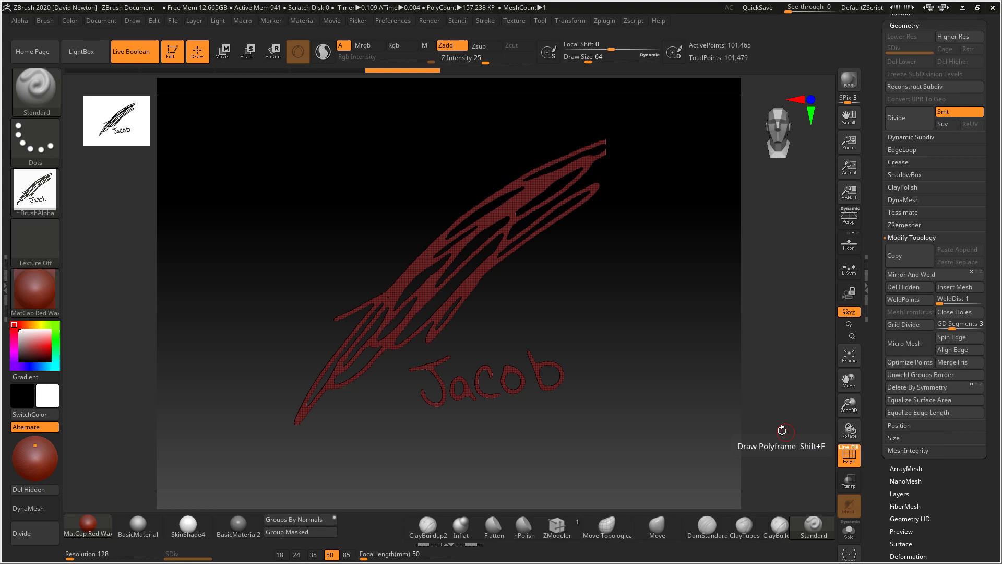
pyautogui.moveTo(660, 307)
pyautogui.keyDown('alt'); pyautogui.mouseDown()
pyautogui.moveTo(707, 365)
pyautogui.moveTo(660, 328)
pyautogui.moveTo(691, 364)
pyautogui.moveTo(679, 354)
pyautogui.mouseUp(); pyautogui.keyUp('alt')
pyautogui.press('f')
pyautogui.moveTo(566, 268)
pyautogui.mouseDown()
pyautogui.moveTo(550, 264)
pyautogui.moveTo(620, 302)
pyautogui.moveTo(606, 280)
pyautogui.moveTo(655, 389)
pyautogui.moveTo(613, 331)
pyautogui.moveTo(620, 320)
pyautogui.moveTo(575, 308)
pyautogui.mouseUp()
pyautogui.hotkey('shift', 'f')
# - Duplicate the cleaned drawing subtool and hide the original
pyautogui.moveTo(992, 174); pyautogui.dragTo(993, 225)
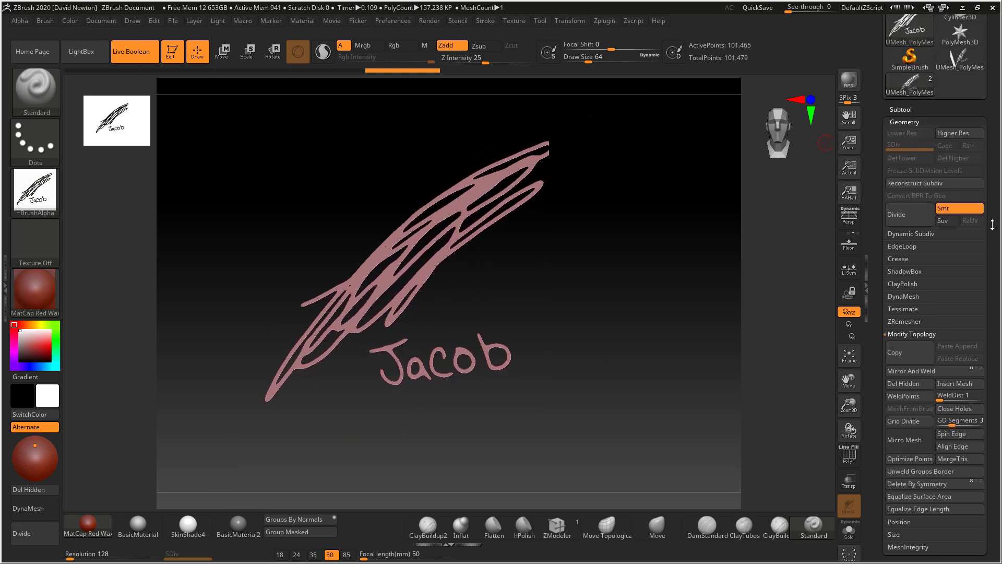
pyautogui.click(900, 110)
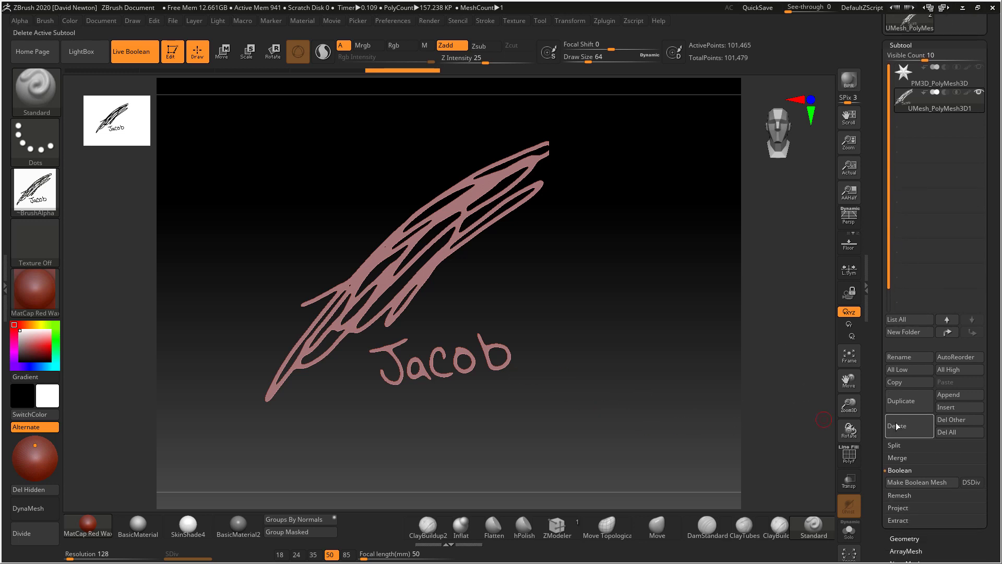
pyautogui.click(901, 401)
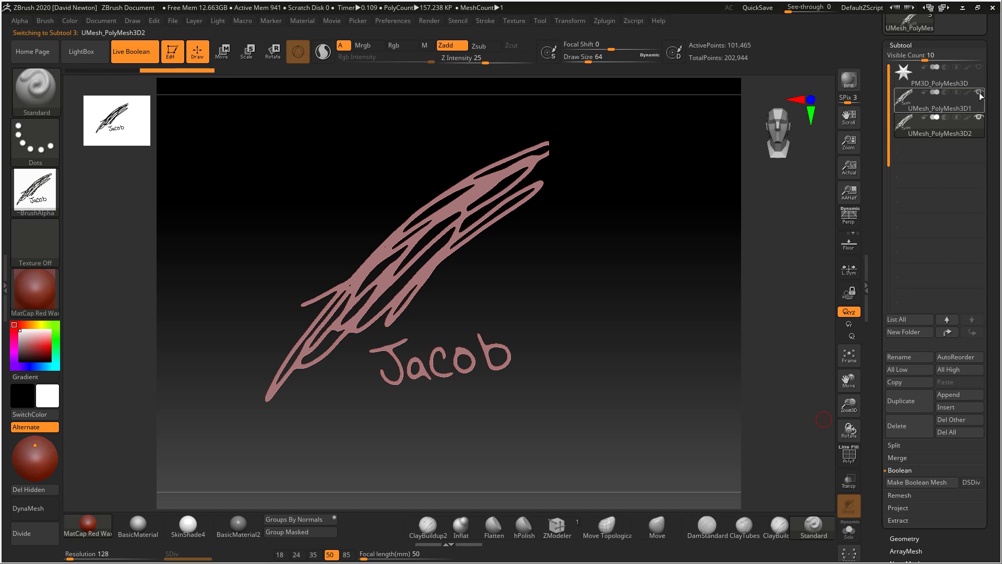
# - Display the duplicate's polygroups and isolate its front-face polygroup
pyautogui.moveTo(698, 358); pyautogui.dragTo(783, 378)
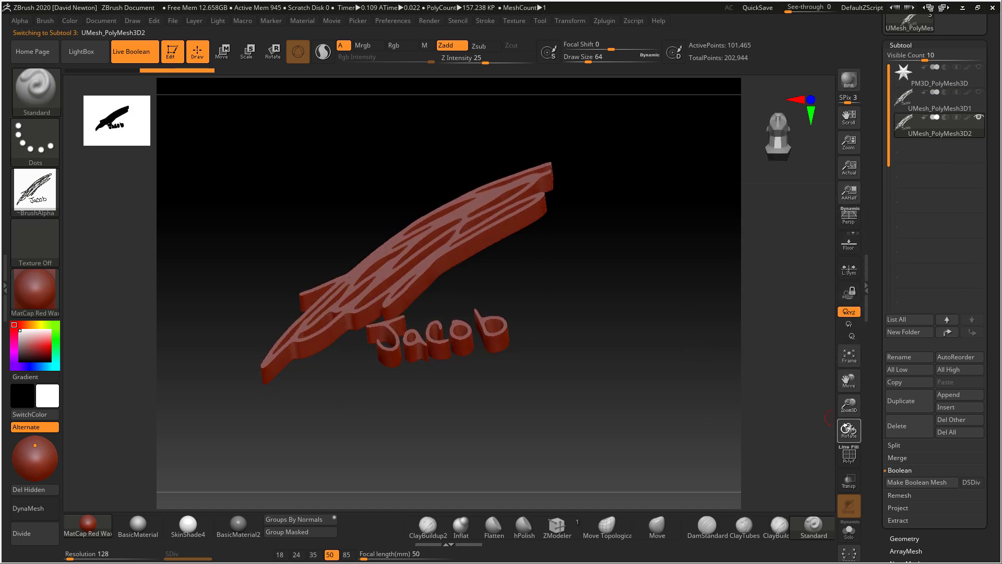
pyautogui.click(850, 463)
pyautogui.moveTo(669, 336); pyautogui.dragTo(824, 431)
pyautogui.click(849, 450)
pyautogui.moveTo(645, 376); pyautogui.dragTo(687, 353)
pyautogui.hotkey('ctrl', 'shift')
pyautogui.hotkey('ctrl', 'shift')
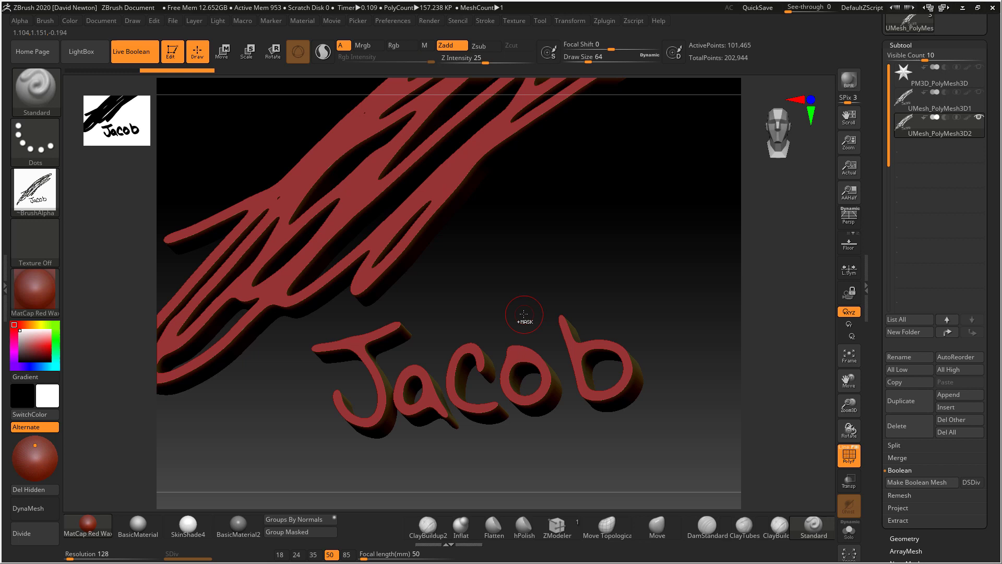
pyautogui.keyDown('ctrl'); pyautogui.keyDown('shift'); pyautogui.click(400, 221); pyautogui.keyUp('shift'); pyautogui.keyUp('ctrl')
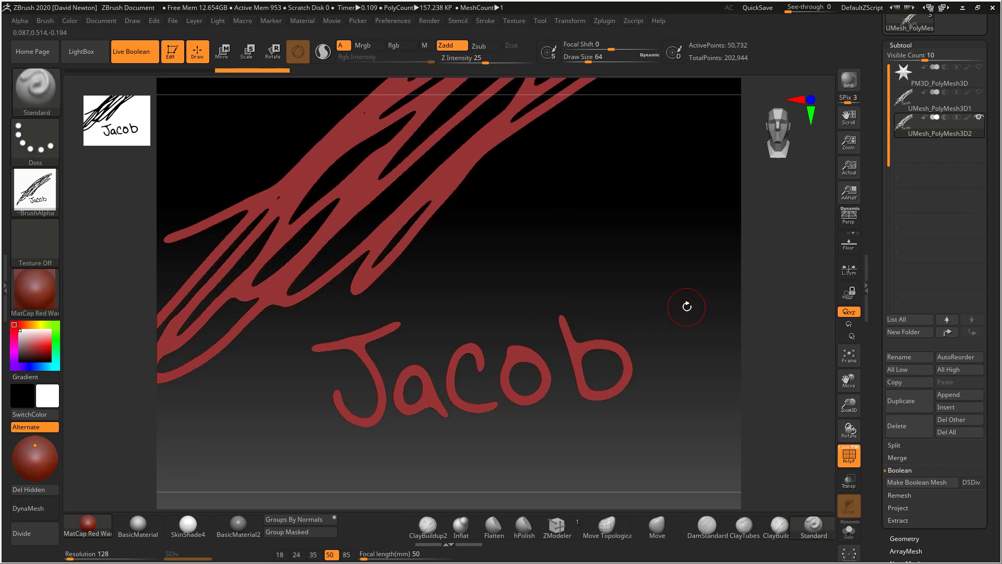
# - Delete the hidden sides and back of the duplicate so only the flat front face remains
pyautogui.moveTo(684, 304); pyautogui.dragTo(801, 441)
pyautogui.moveTo(997, 466); pyautogui.dragTo(960, 432)
pyautogui.click(913, 342)
pyautogui.click(906, 193)
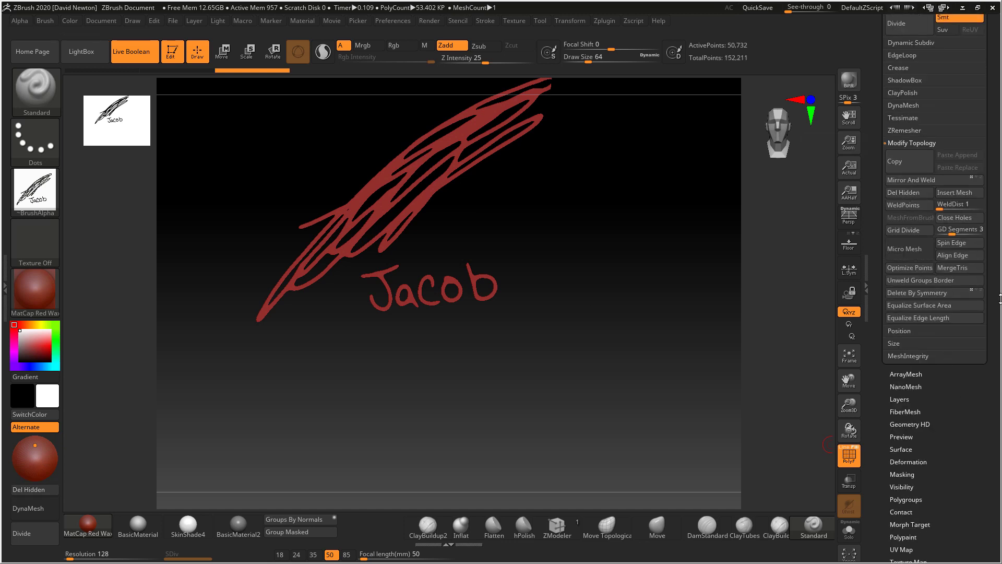
# - Run ZRemesher on the flat drawing with the polygon count option set to Same and the wireframe displayed
pyautogui.keyDown('alt'); pyautogui.moveTo(586, 252); pyautogui.dragTo(738, 355); pyautogui.keyUp('alt')
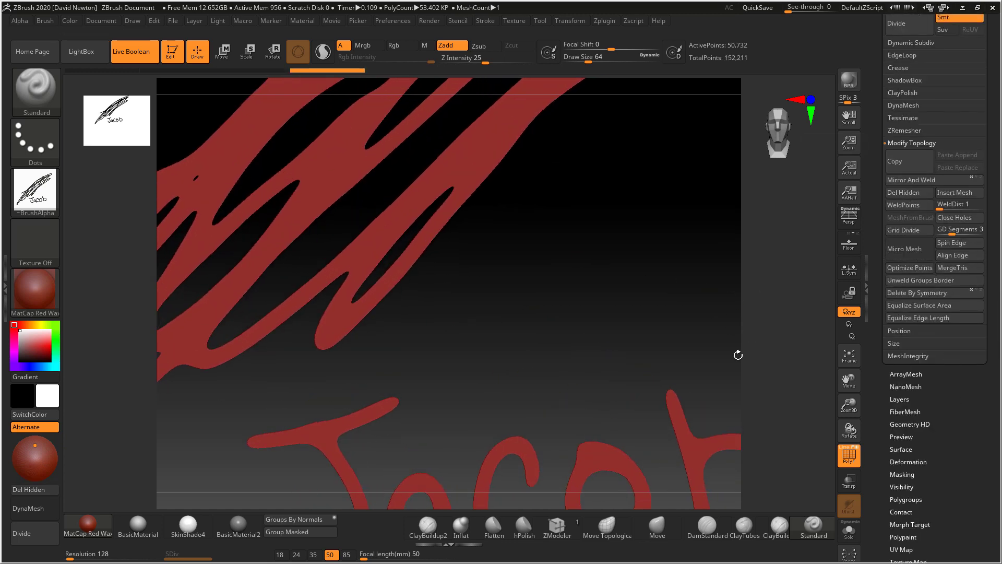
pyautogui.keyDown('alt'); pyautogui.moveTo(626, 324); pyautogui.dragTo(726, 256); pyautogui.keyUp('alt')
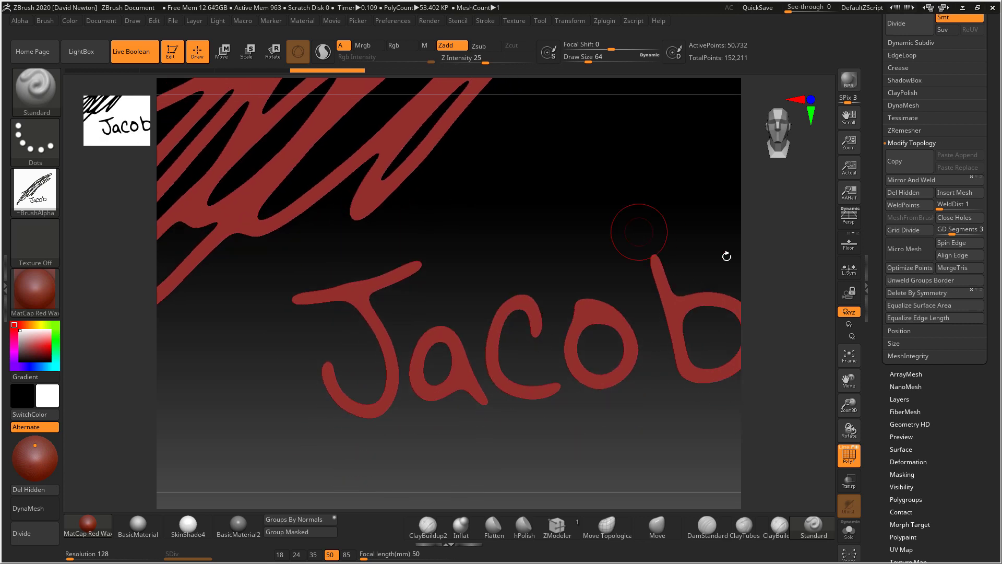
pyautogui.click(894, 130)
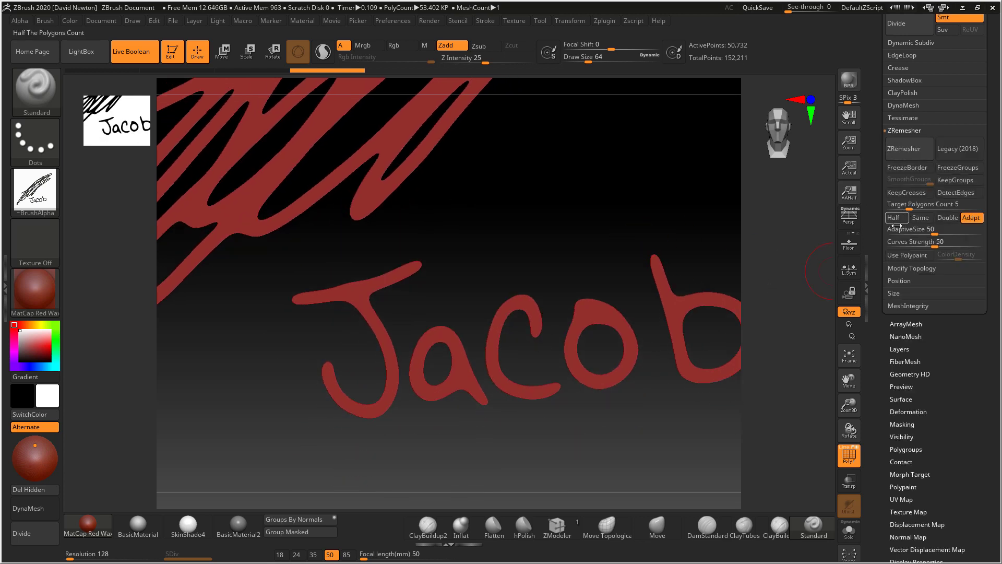
pyautogui.click(923, 218)
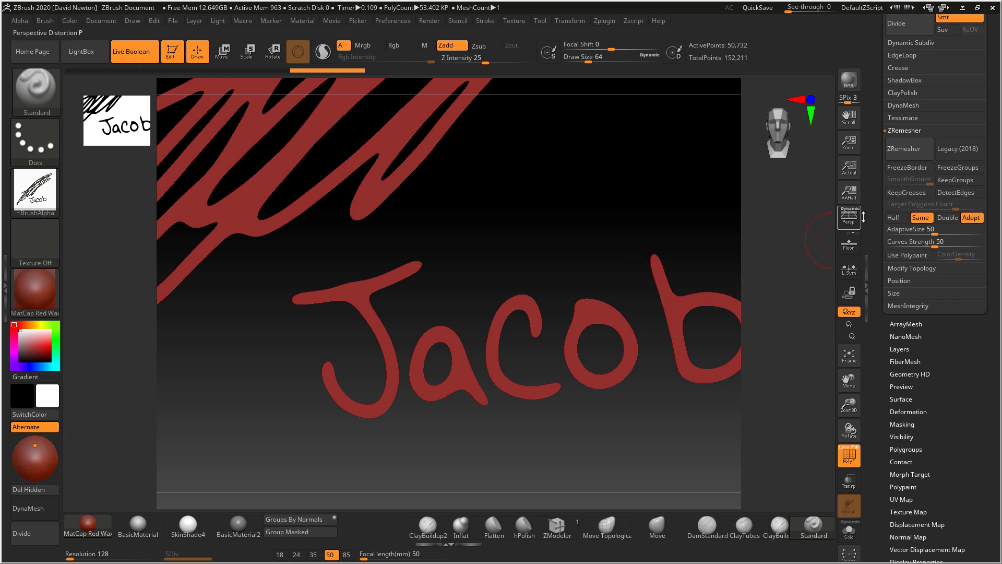
pyautogui.click(848, 456)
pyautogui.moveTo(642, 407); pyautogui.dragTo(666, 396)
pyautogui.click(898, 149)
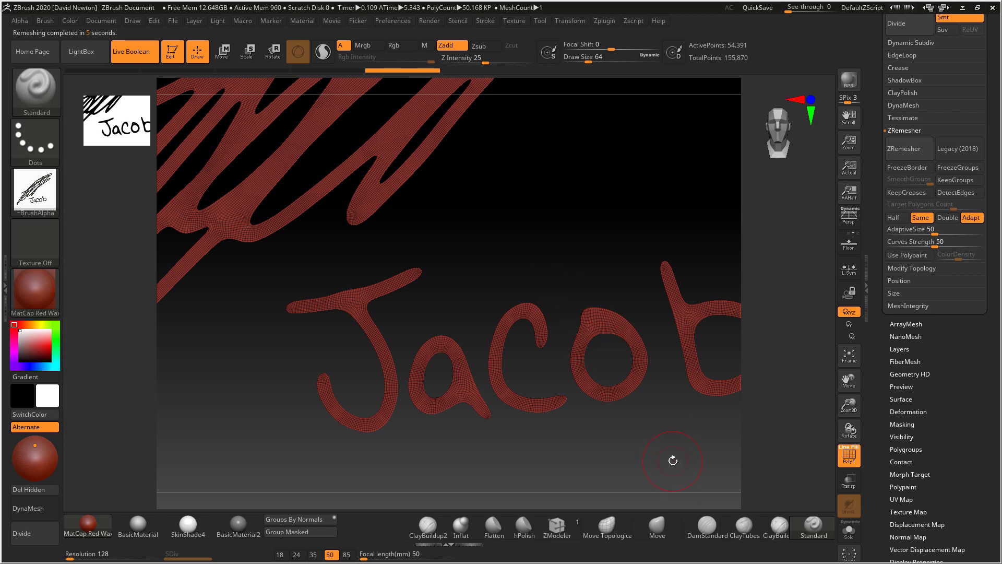
# - Switch to the ZModeler brush and reduce the draw size to 1
pyautogui.keyDown('ctrl'); pyautogui.moveTo(626, 451); pyautogui.dragTo(642, 466, button='right'); pyautogui.keyUp('ctrl')
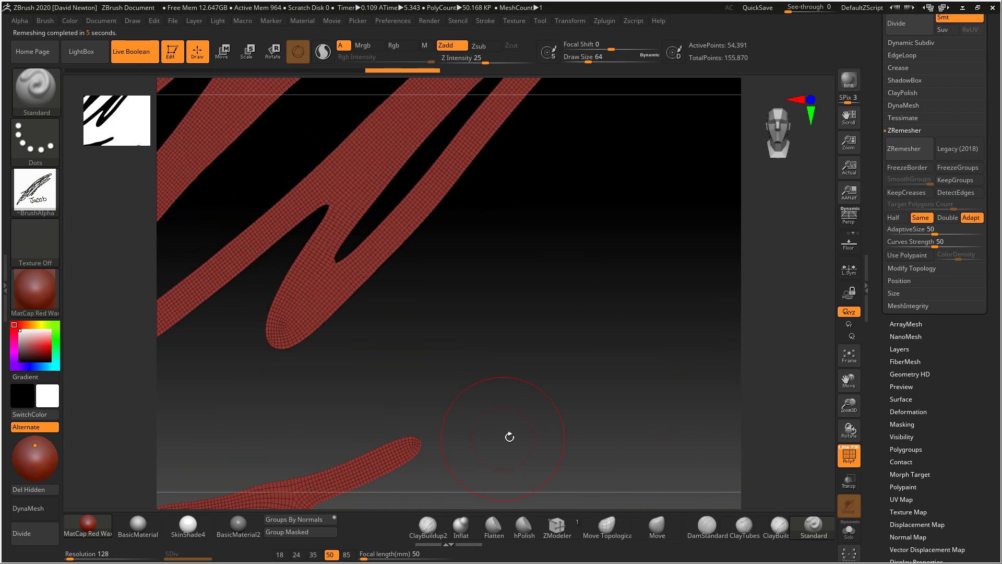
pyautogui.moveTo(575, 426)
pyautogui.keyDown('ctrl'); pyautogui.mouseDown(button='right')
pyautogui.moveTo(461, 335)
pyautogui.moveTo(492, 372)
pyautogui.moveTo(494, 335)
pyautogui.moveTo(558, 384)
pyautogui.moveTo(571, 452)
pyautogui.mouseUp(button='right'); pyautogui.keyUp('ctrl')
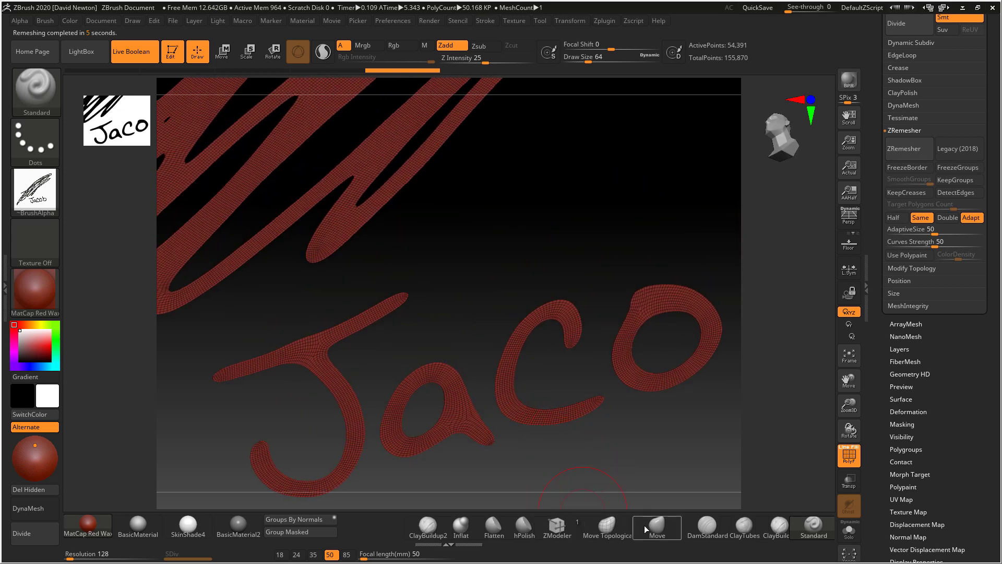
pyautogui.click(553, 527)
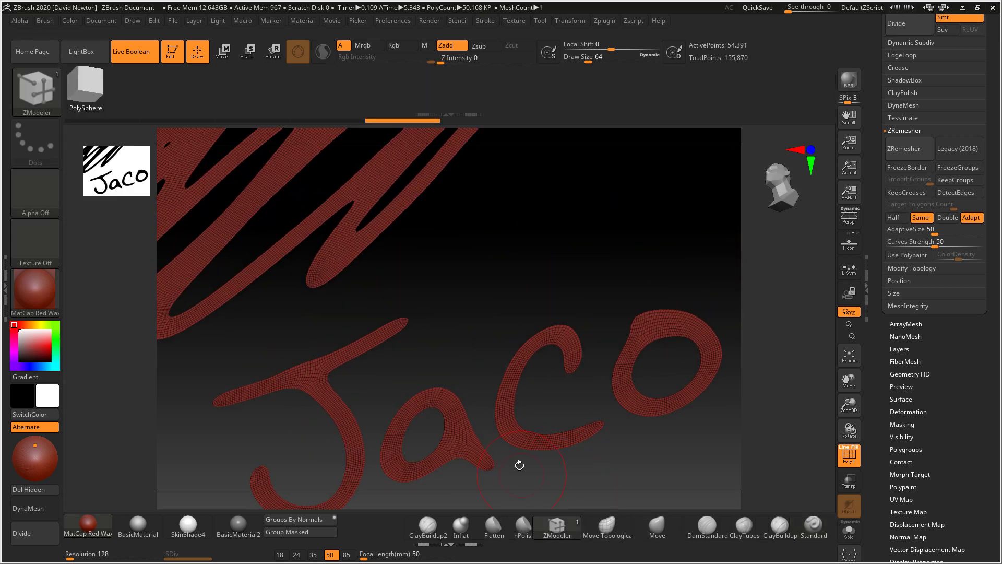
pyautogui.moveTo(583, 448); pyautogui.dragTo(599, 374)
pyautogui.press('space')
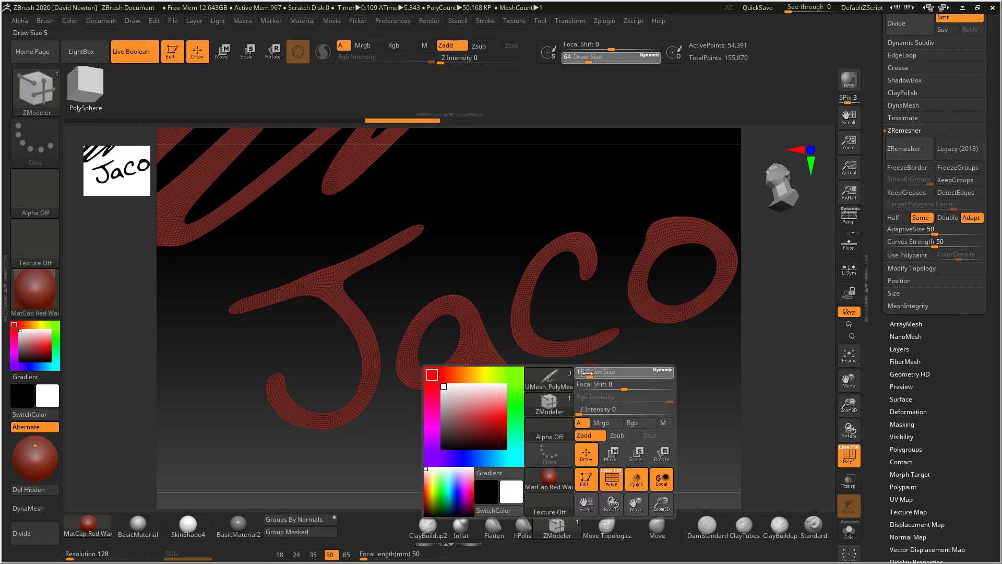
pyautogui.keyDown('ctrl'); pyautogui.moveTo(586, 389); pyautogui.dragTo(526, 246, button='right'); pyautogui.keyUp('ctrl')
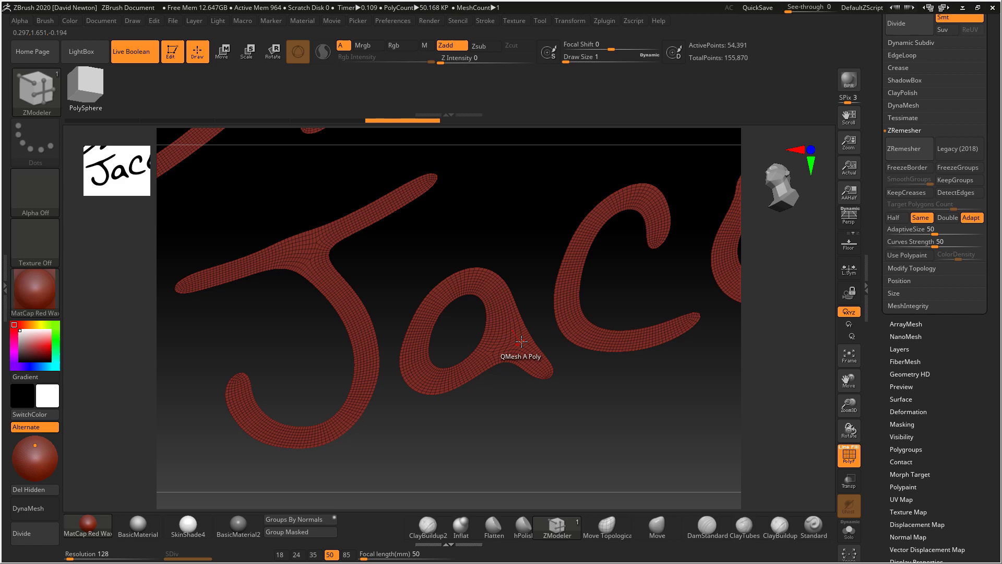
# - Pull all polygons of the flat drawing outward with ZModeler to give the strokes and lettering thickness
pyautogui.press('space')
pyautogui.click(456, 277)
pyautogui.click(516, 337)
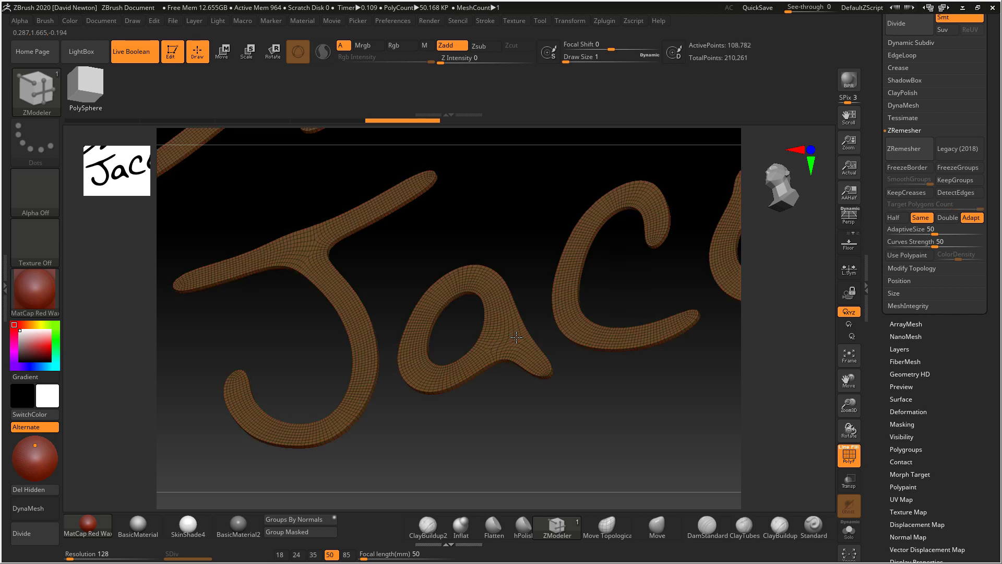
pyautogui.click(485, 290)
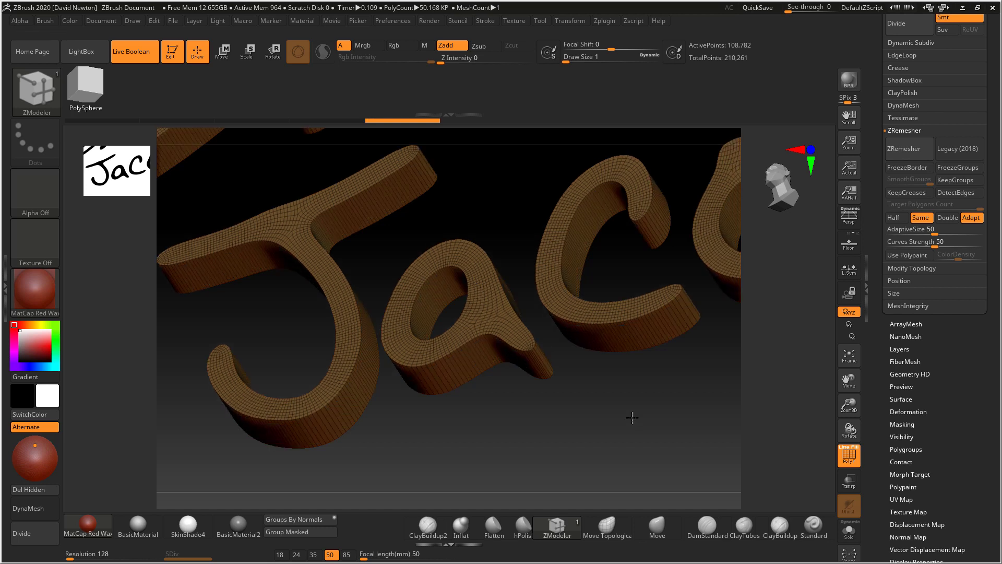
# - Check the extruded lettering's side walls without and with the wireframe, and activate Dynamic Subdiv on the mesh
pyautogui.click(850, 461)
pyautogui.moveTo(664, 413); pyautogui.dragTo(751, 488)
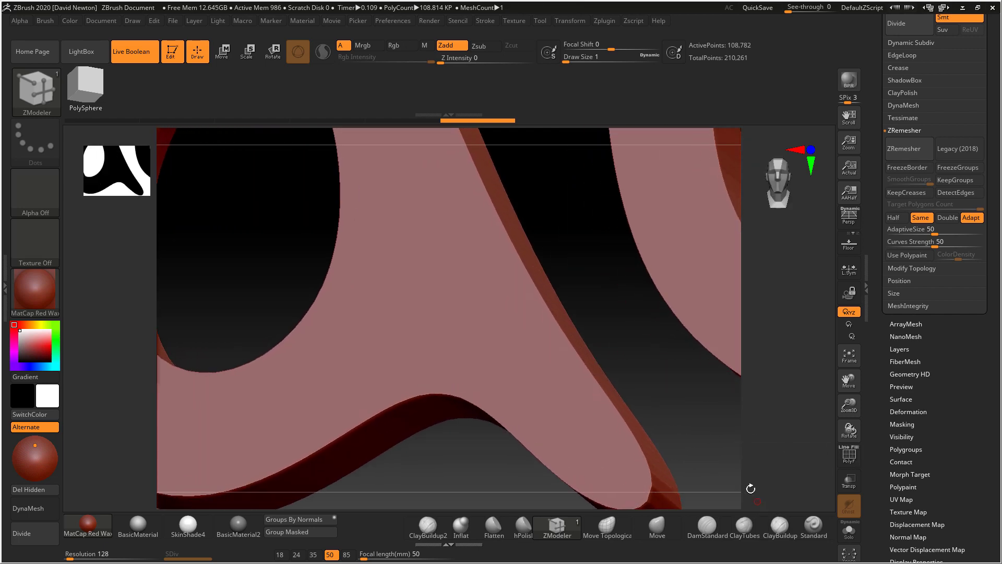
pyautogui.moveTo(718, 436); pyautogui.dragTo(647, 436)
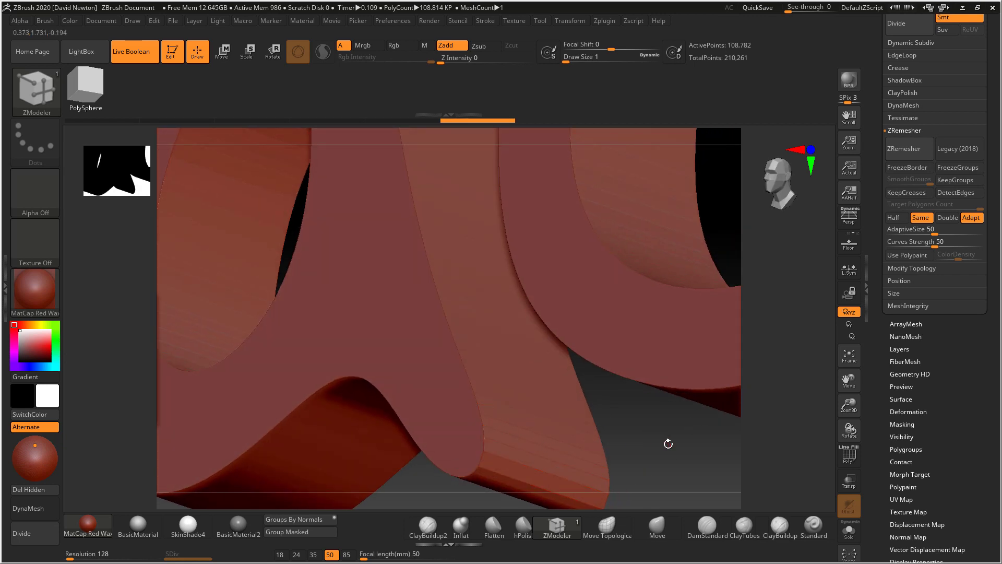
pyautogui.moveTo(666, 443); pyautogui.dragTo(573, 388)
pyautogui.click(850, 455)
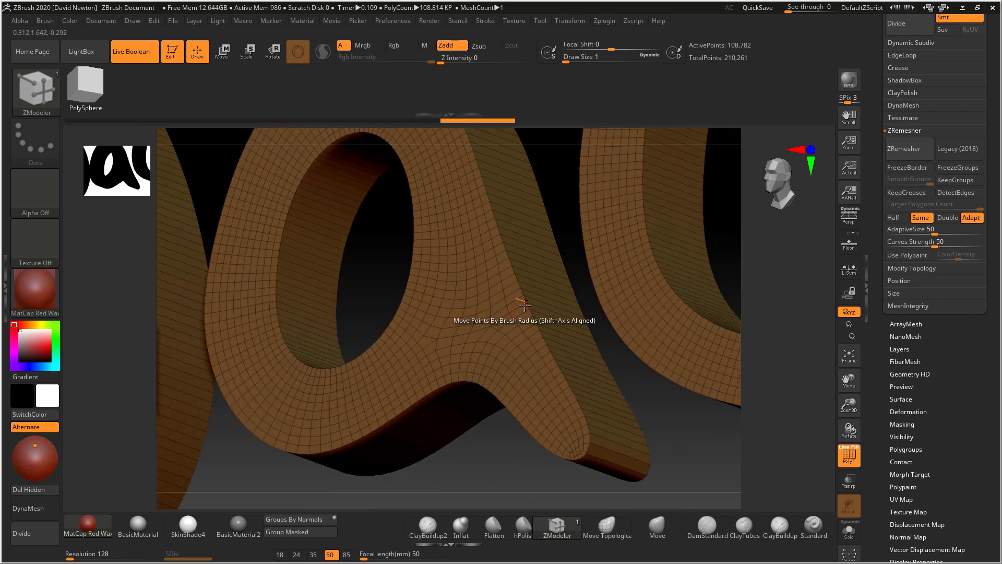
pyautogui.click(898, 43)
pyautogui.click(899, 55)
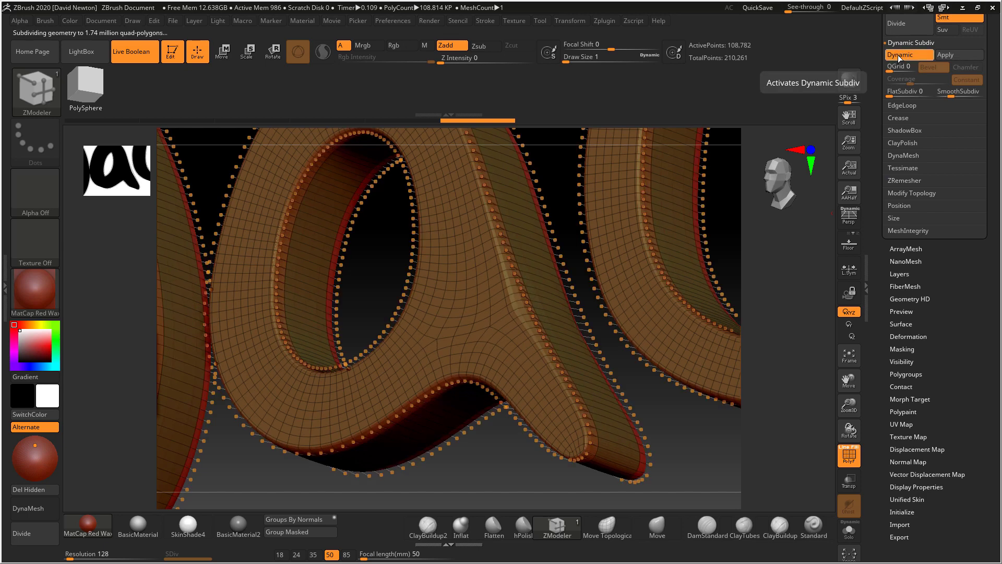
# - Deactivate Dynamic Subdiv and crease the extruded lettering's sharp edges with a crease tolerance of 45
pyautogui.click(899, 55)
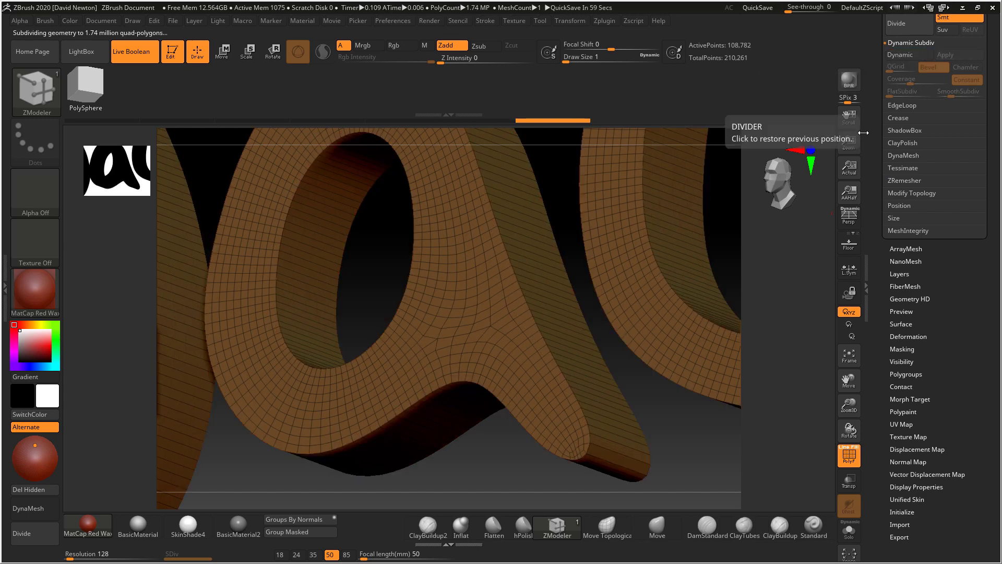
pyautogui.click(895, 118)
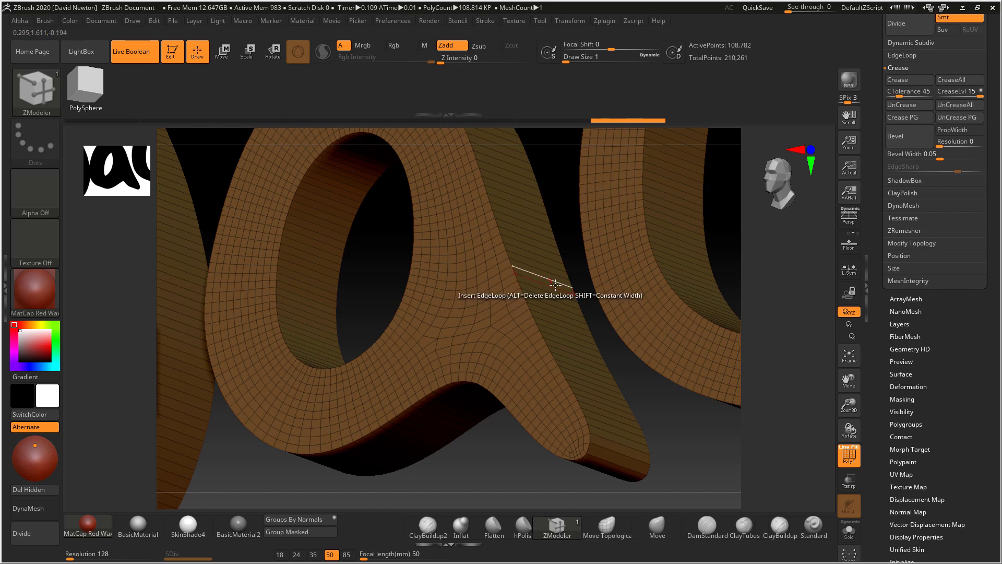
pyautogui.click(900, 84)
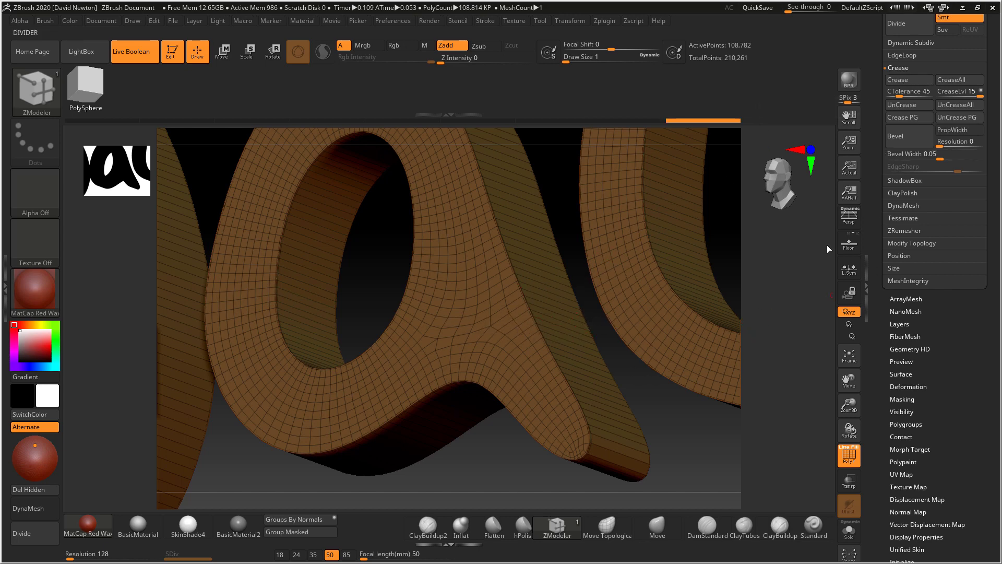
# - Divide the creased lettering mesh up to subdivision level 4 with the wireframe hidden
pyautogui.click(849, 455)
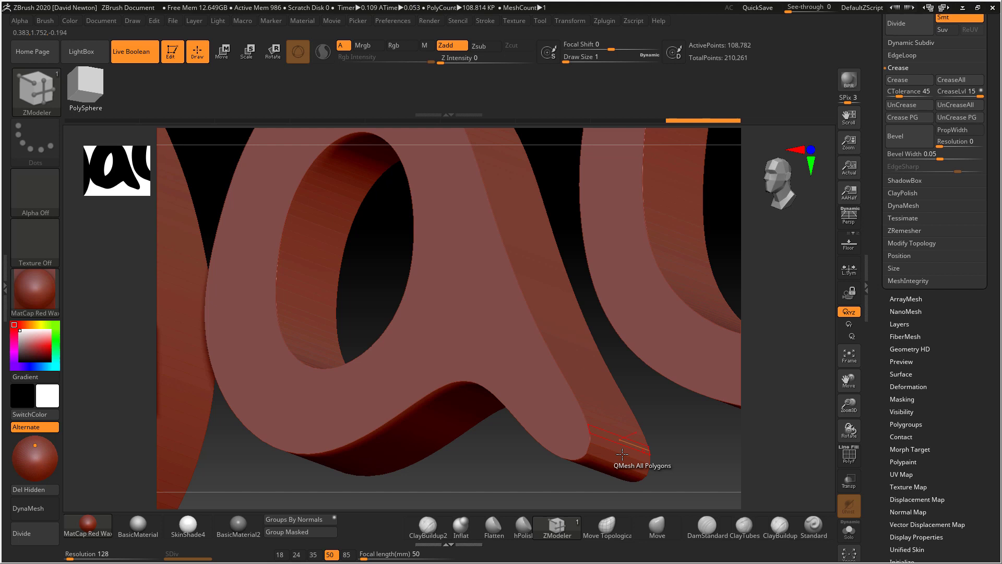
pyautogui.scroll(4, 966, 171)
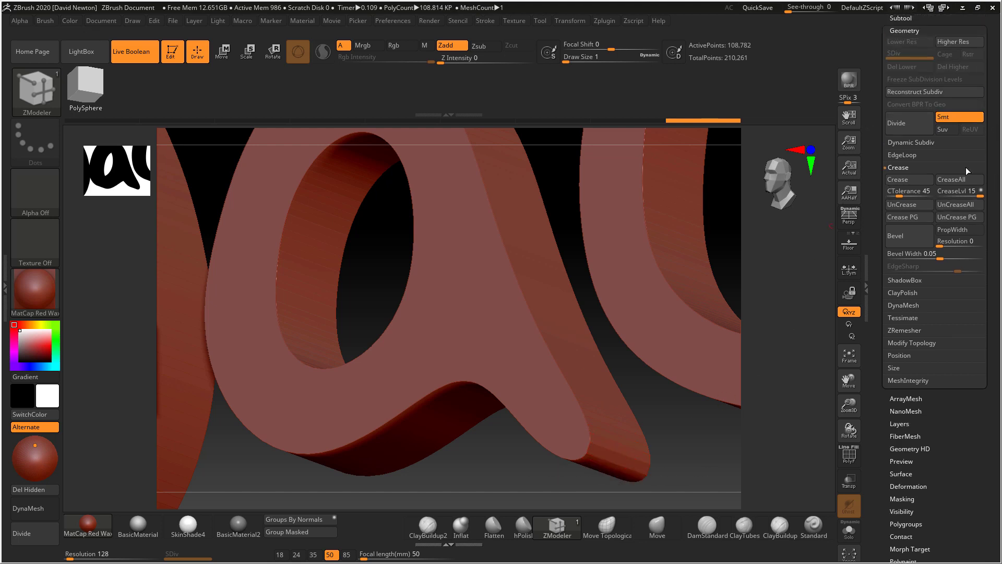
pyautogui.click(897, 124)
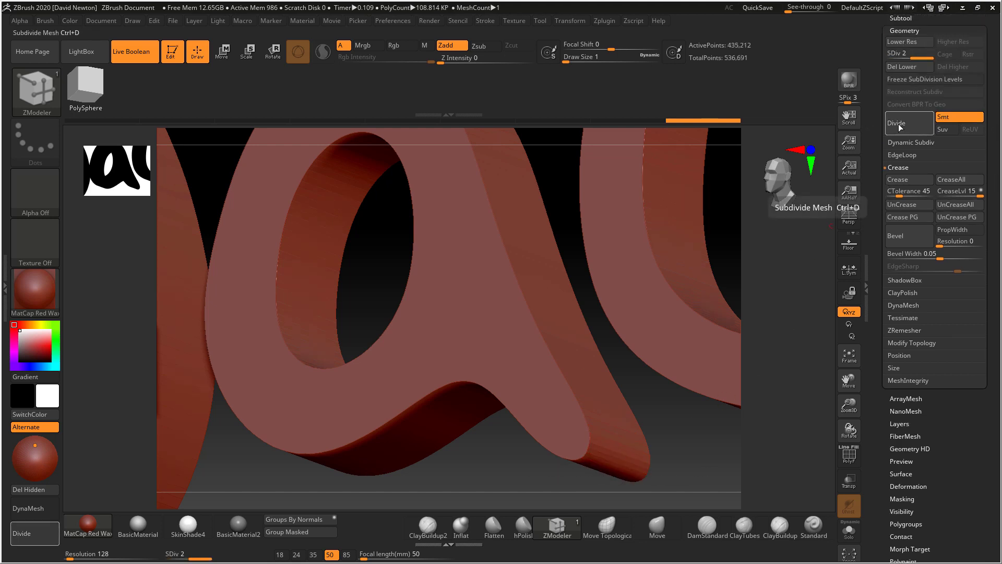
pyautogui.click(898, 124)
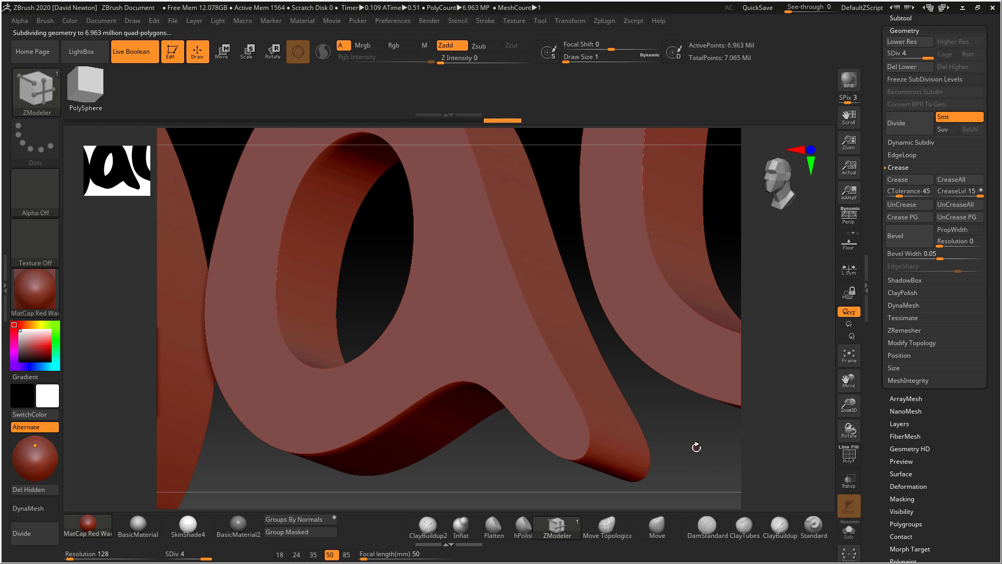
# - Inspect the divided strokes, return the mesh to subdivision level 1, and display the wireframe around the damaged stroke junction
pyautogui.moveTo(696, 447); pyautogui.dragTo(537, 457)
pyautogui.moveTo(660, 447)
pyautogui.keyDown('alt'); pyautogui.mouseDown()
pyautogui.moveTo(528, 371)
pyautogui.moveTo(682, 488)
pyautogui.moveTo(537, 399)
pyautogui.moveTo(441, 458)
pyautogui.moveTo(481, 436)
pyautogui.moveTo(563, 454)
pyautogui.moveTo(510, 399)
pyautogui.moveTo(265, 296)
pyautogui.moveTo(459, 374)
pyautogui.moveTo(420, 327)
pyautogui.mouseUp(); pyautogui.keyUp('alt')
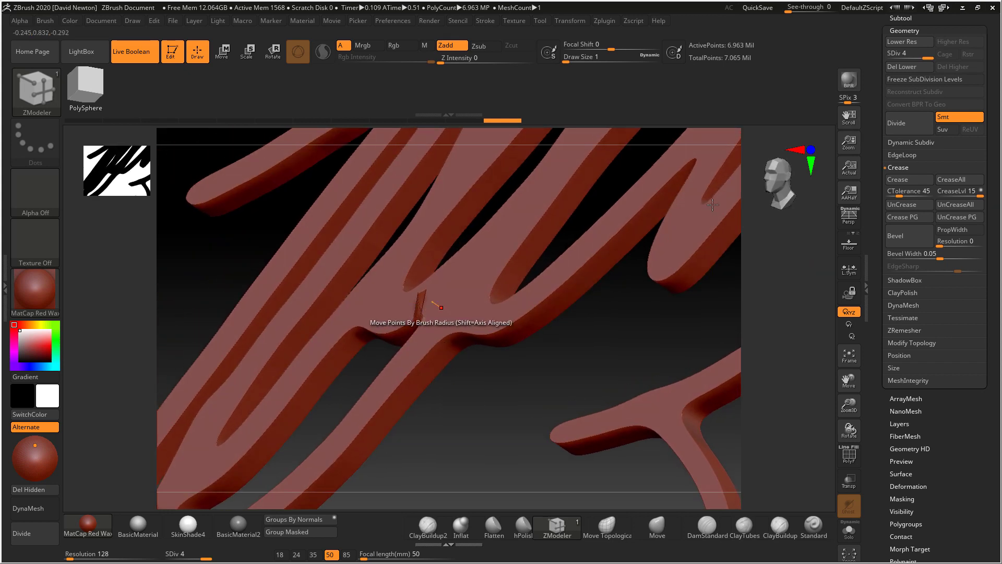
pyautogui.hotkey('shift', 'd')
pyautogui.hotkey('shift', 'd')
pyautogui.hotkey('shift', 'd')
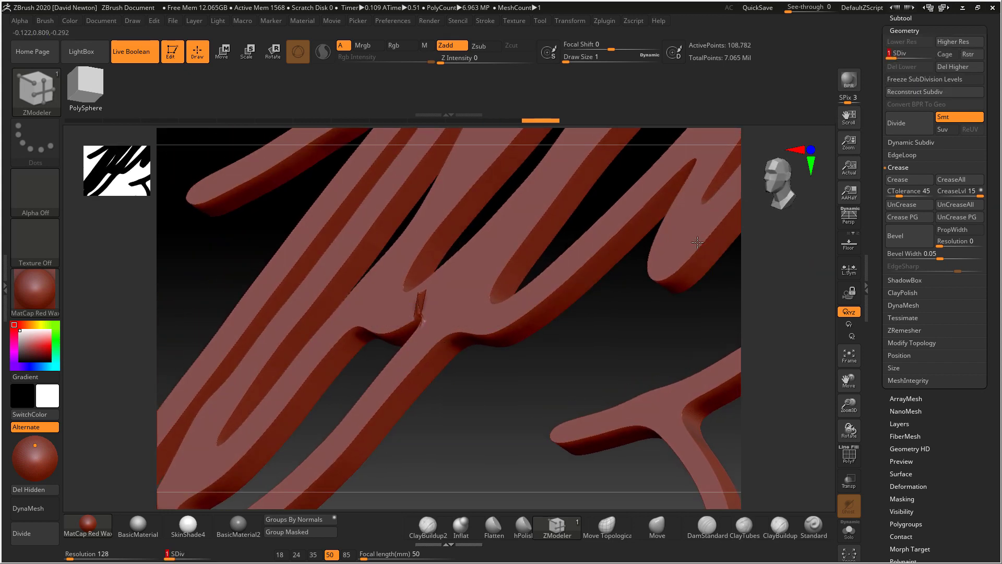
pyautogui.hotkey('shift', 'f')
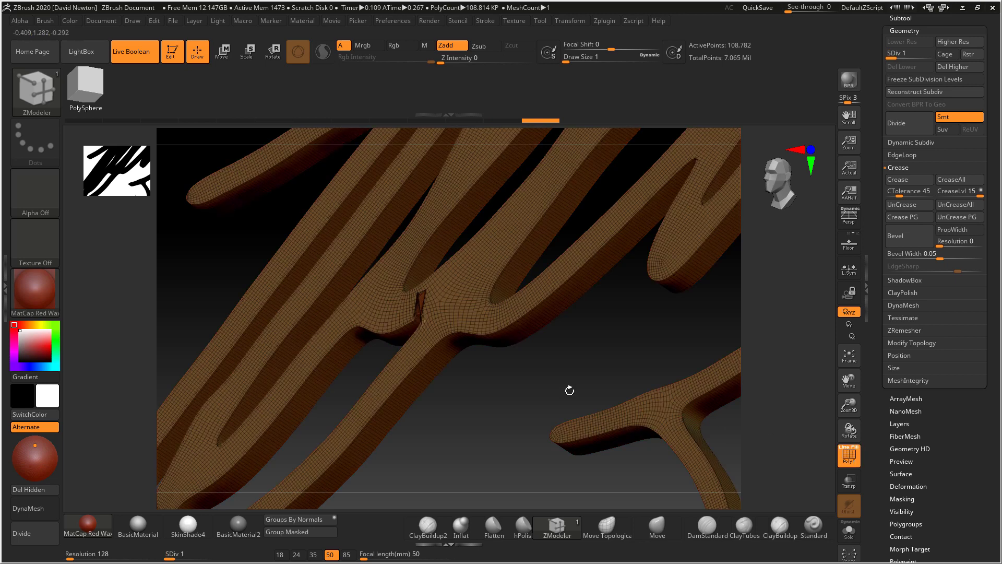
# - Try to hide the stray spike of polygons sticking out of the strokes' front face
pyautogui.moveTo(571, 392); pyautogui.dragTo(574, 321)
pyautogui.moveTo(475, 376); pyautogui.dragTo(528, 217)
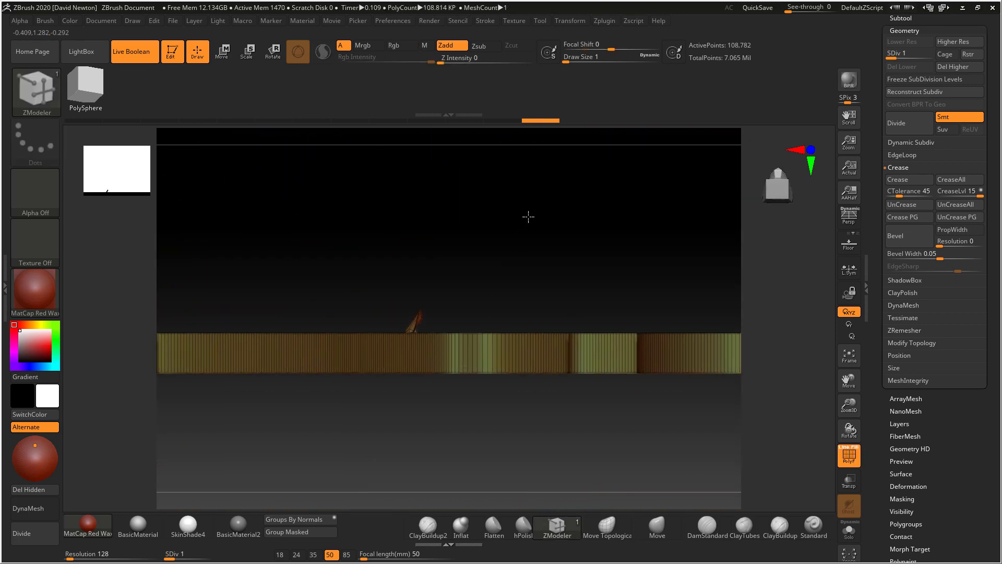
pyautogui.moveTo(464, 235)
pyautogui.mouseDown()
pyautogui.moveTo(500, 237)
pyautogui.moveTo(461, 267)
pyautogui.moveTo(460, 292)
pyautogui.moveTo(461, 255)
pyautogui.moveTo(366, 294)
pyautogui.mouseUp()
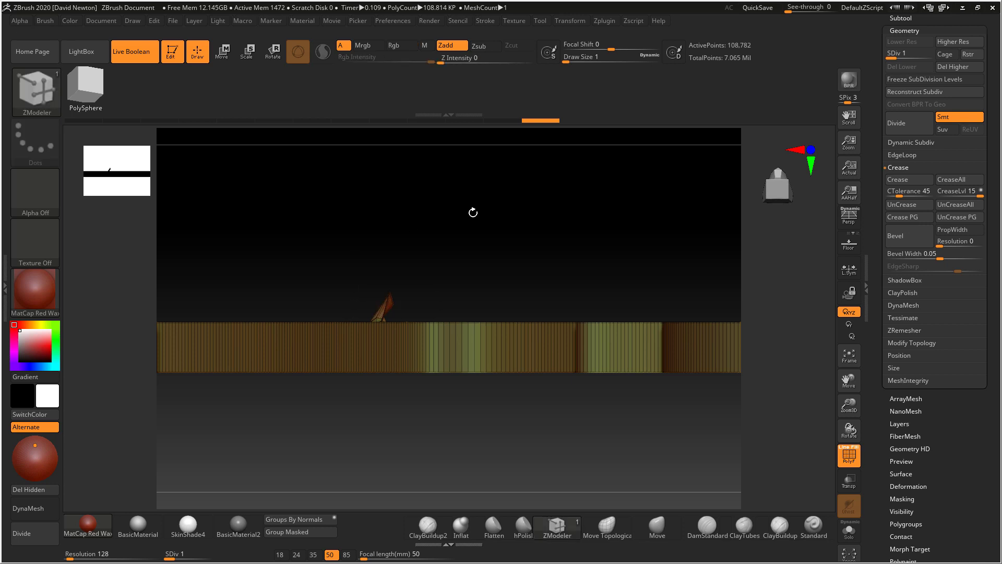
pyautogui.moveTo(461, 212)
pyautogui.keyDown('ctrl'); pyautogui.keyDown('shift'); pyautogui.mouseDown()
pyautogui.moveTo(340, 291)
pyautogui.moveTo(331, 320)
pyautogui.mouseUp(); pyautogui.keyUp('shift'); pyautogui.keyUp('ctrl')
pyautogui.moveTo(448, 272)
pyautogui.mouseDown()
pyautogui.moveTo(452, 314)
pyautogui.moveTo(456, 266)
pyautogui.moveTo(394, 399)
pyautogui.moveTo(425, 425)
pyautogui.moveTo(369, 418)
pyautogui.moveTo(495, 432)
pyautogui.mouseUp()
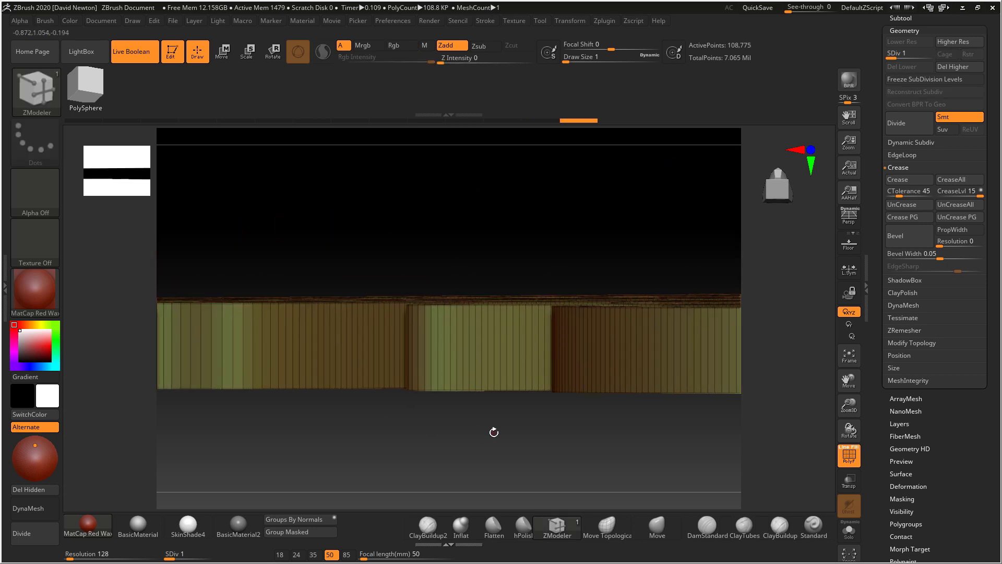
pyautogui.moveTo(555, 442)
pyautogui.keyDown('alt'); pyautogui.mouseDown()
pyautogui.moveTo(531, 340)
pyautogui.moveTo(532, 300)
pyautogui.moveTo(500, 209)
pyautogui.moveTo(522, 399)
pyautogui.moveTo(611, 412)
pyautogui.moveTo(534, 359)
pyautogui.moveTo(284, 335)
pyautogui.moveTo(155, 364)
pyautogui.mouseUp(); pyautogui.keyUp('alt')
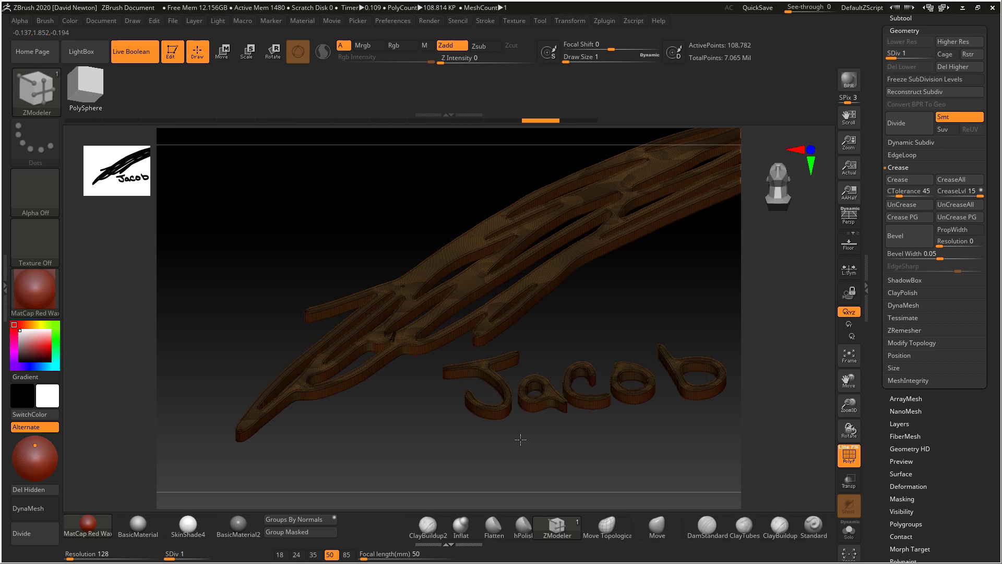
# - Hide the wireframe, frame the whole drawing, and switch the active tool to the Cube3D primitive
pyautogui.keyDown('alt'); pyautogui.moveTo(519, 439); pyautogui.dragTo(525, 402); pyautogui.keyUp('alt')
pyautogui.click(850, 460)
pyautogui.press('f')
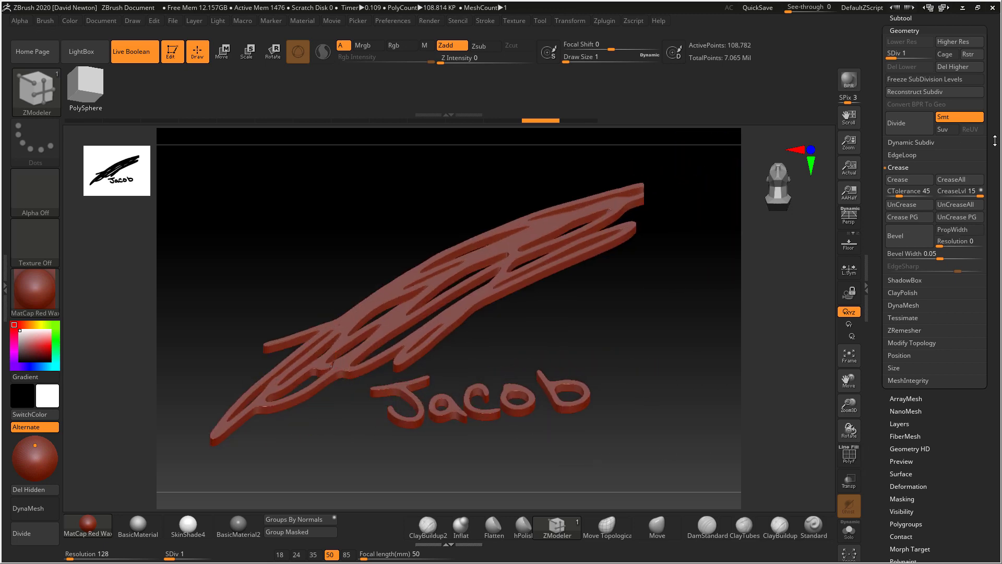
pyautogui.scroll(5, 960, 157)
pyautogui.click(901, 156)
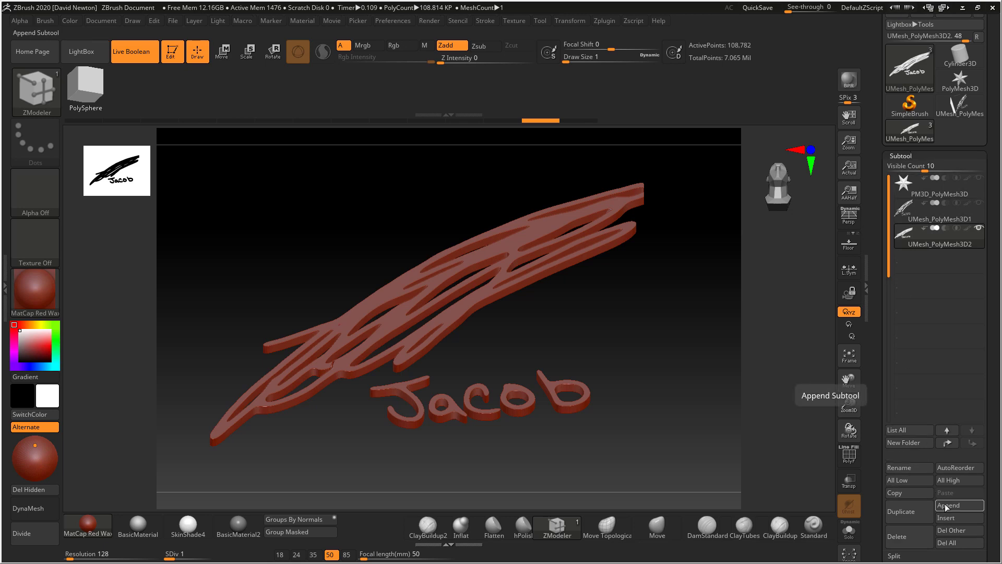
pyautogui.click(903, 69)
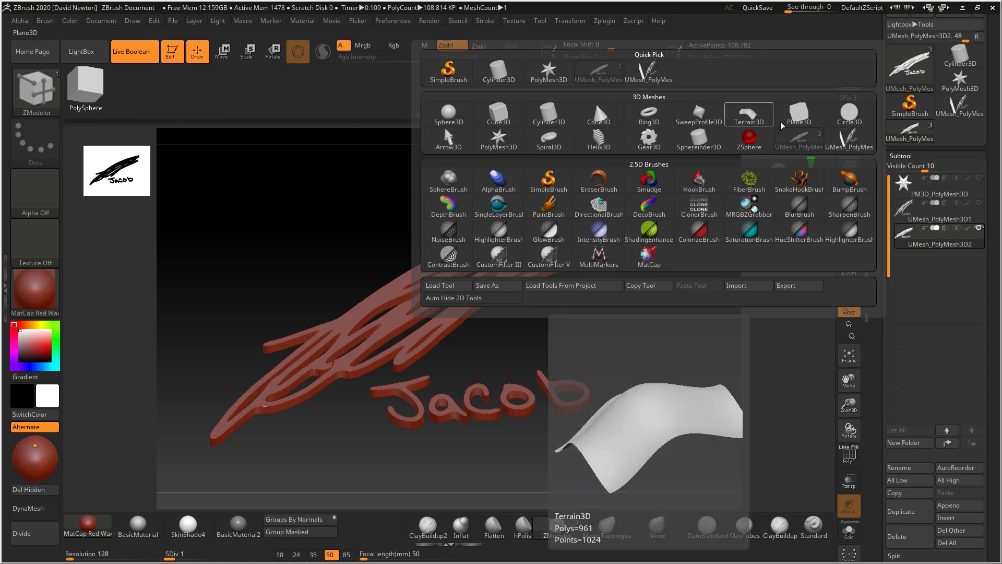
pyautogui.click(500, 115)
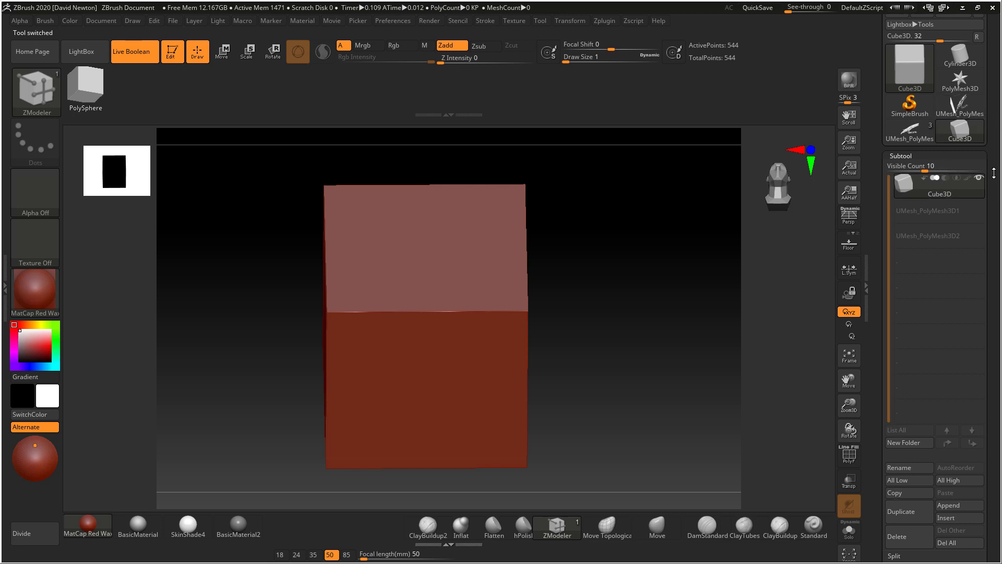
# - Convert the cube to a PolyMesh3D and initialize it as a QCube with X, Y and Z resolution 2
pyautogui.moveTo(997, 107); pyautogui.dragTo(990, 179)
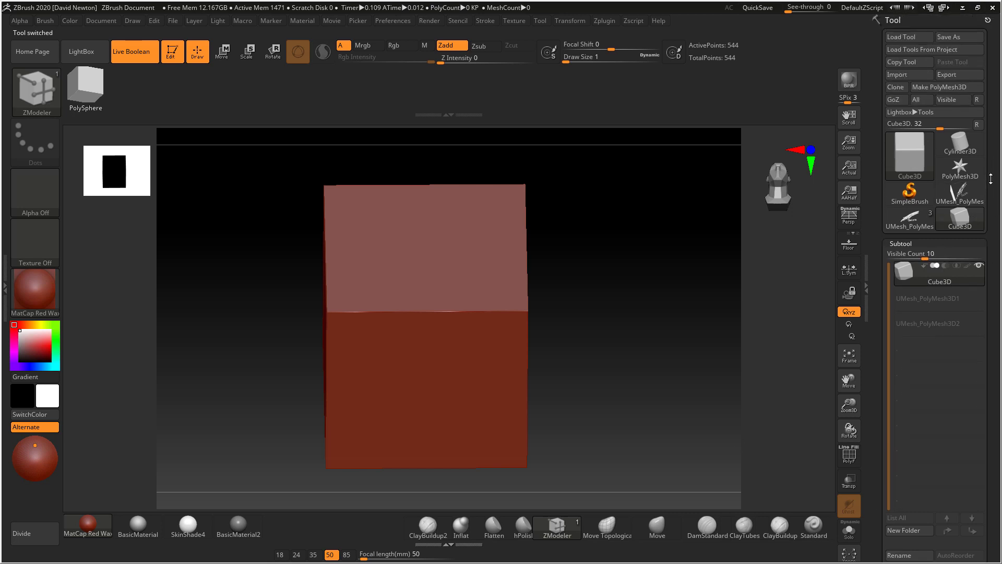
pyautogui.click(963, 88)
pyautogui.moveTo(995, 486); pyautogui.dragTo(927, 369)
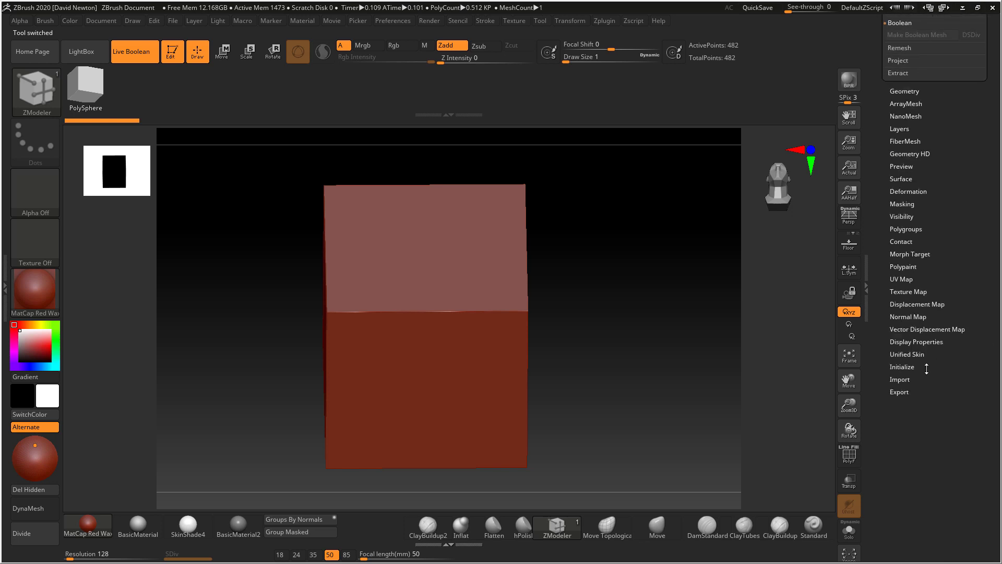
pyautogui.hotkey('shift', 'f')
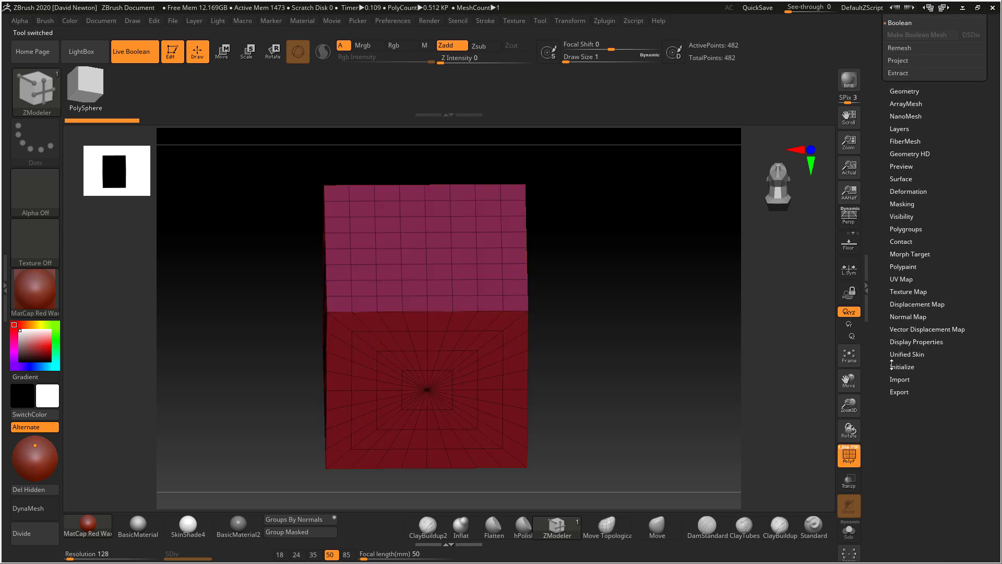
pyautogui.click(894, 367)
pyautogui.click(909, 408)
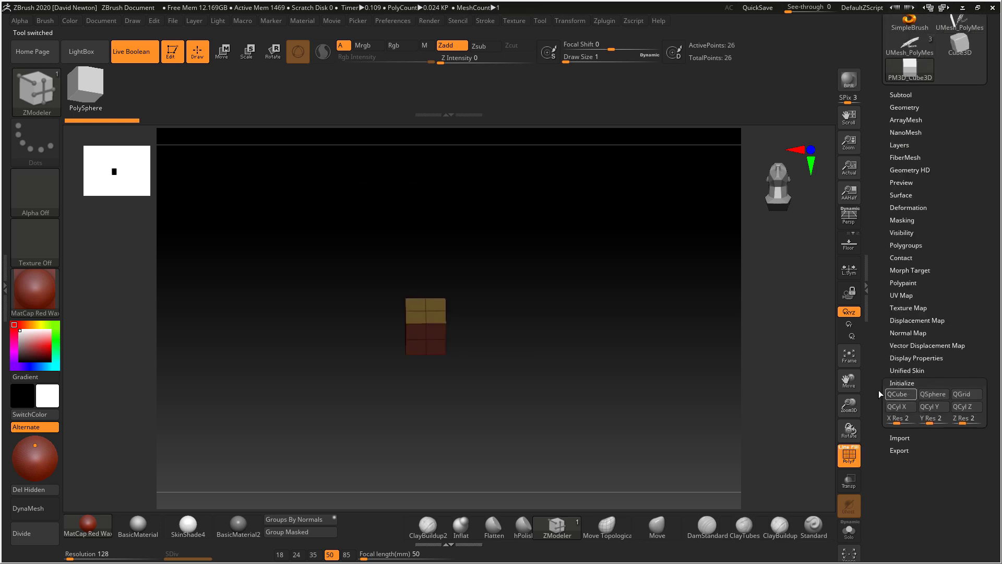
# - Try subdividing the QCube without creased edges and undo the subdivision
pyautogui.press('ctrl')
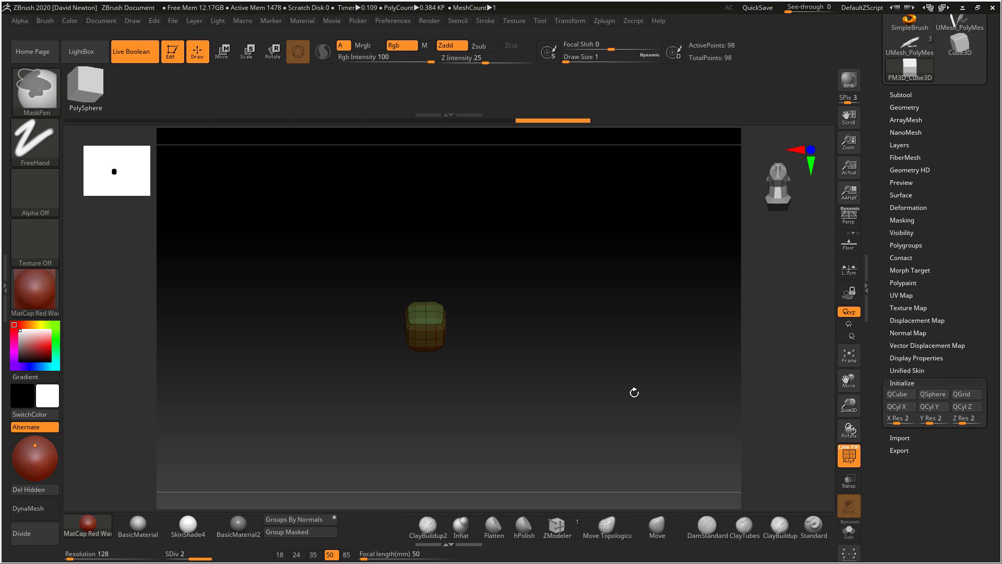
pyautogui.hotkey('ctrl', 'z')
pyautogui.hotkey('ctrl', 'z')
pyautogui.hotkey('ctrl', 'z')
pyautogui.hotkey('ctrl', 'z')
# - Crease the cube's edges and divide it up to subdivision level 8
pyautogui.click(904, 106)
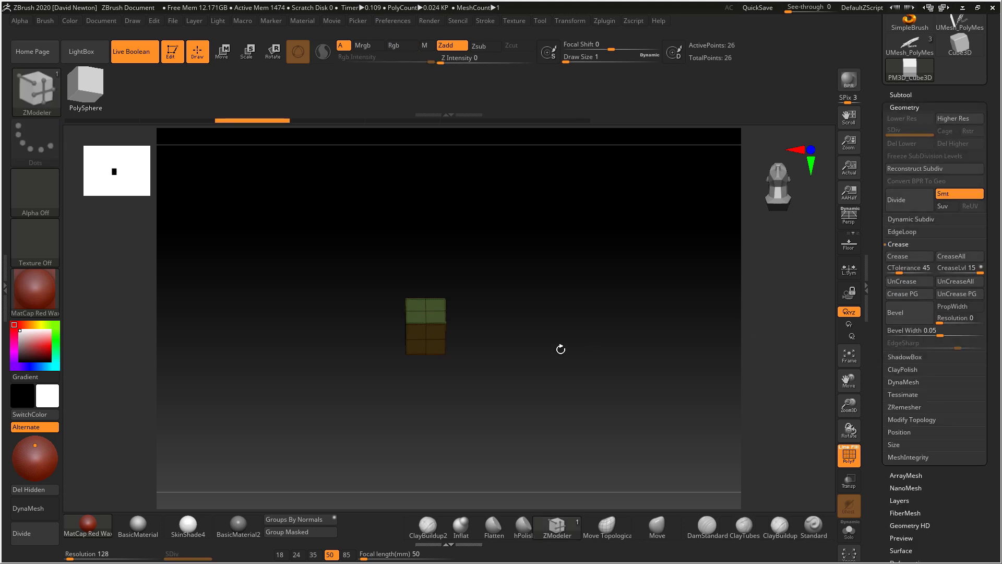
pyautogui.hotkey('ctrl', 'd')
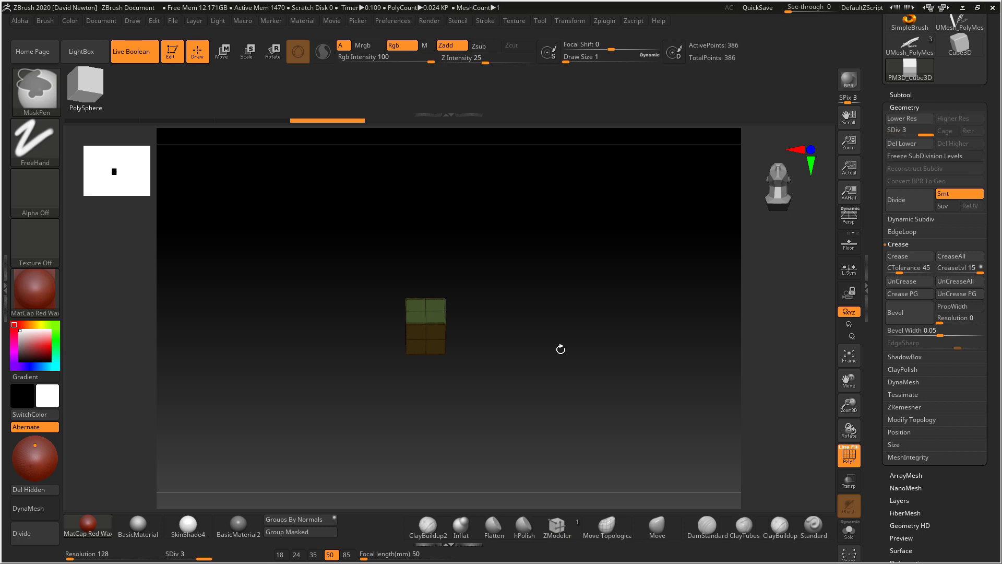
pyautogui.hotkey('ctrl', 'd')
pyautogui.hotkey('ctrl', 'd')
pyautogui.hotkey('ctrl', 'd')
pyautogui.hotkey('ctrl', 'd')
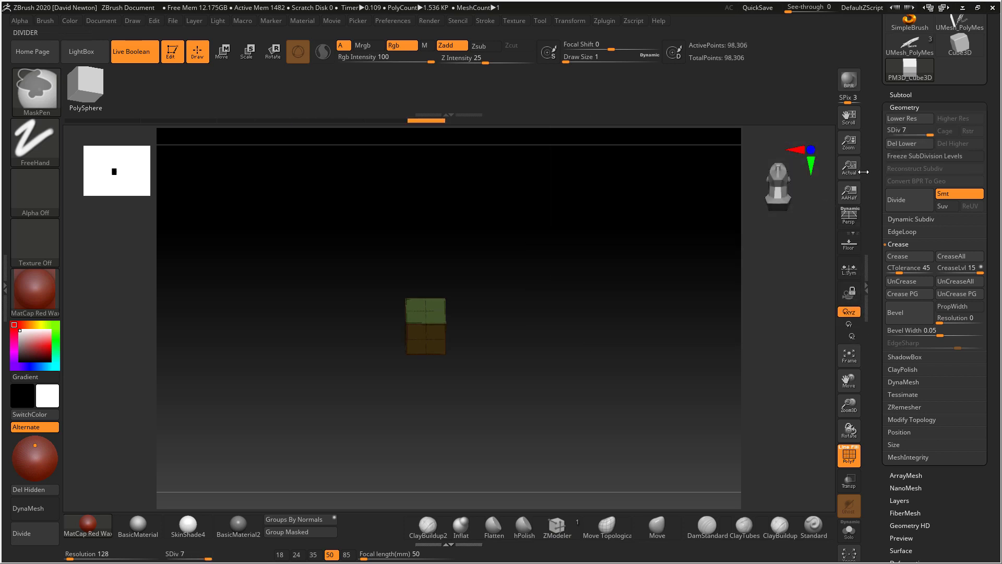
pyautogui.hotkey('ctrl', 'shift', 'z')
# - Rename the cube subtool as "block"
pyautogui.click(901, 94)
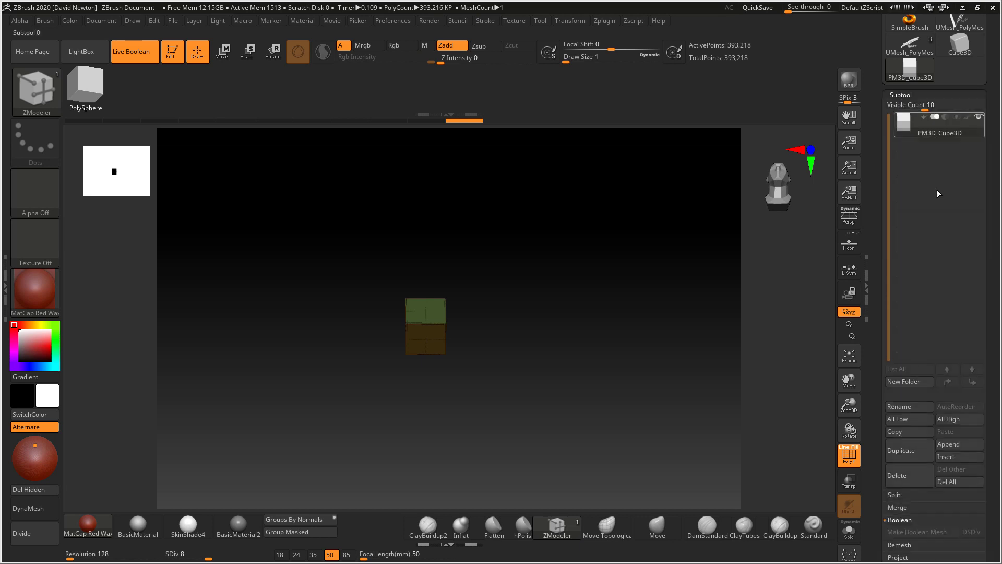
pyautogui.moveTo(997, 323); pyautogui.dragTo(1001, 243)
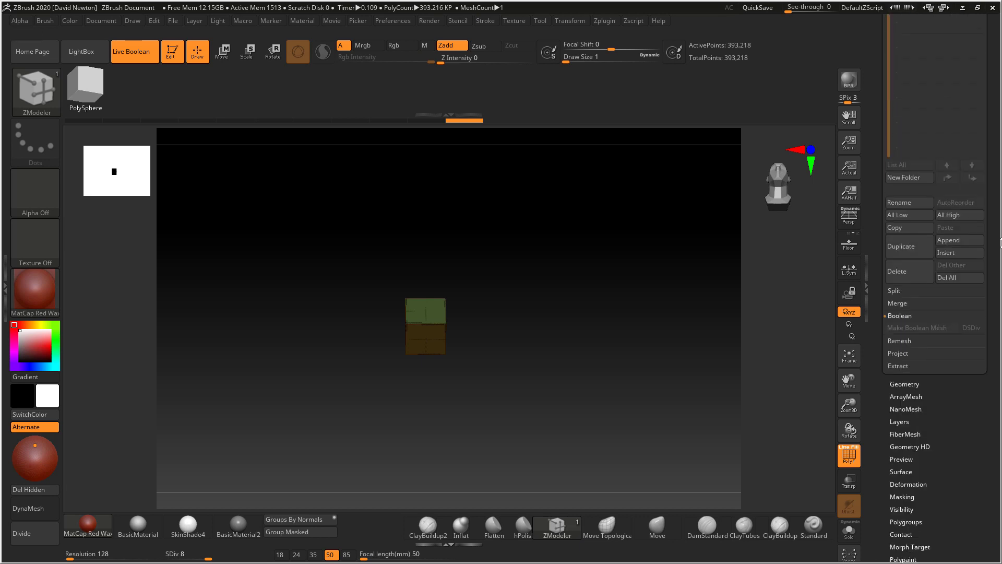
pyautogui.click(904, 202)
pyautogui.write('block')
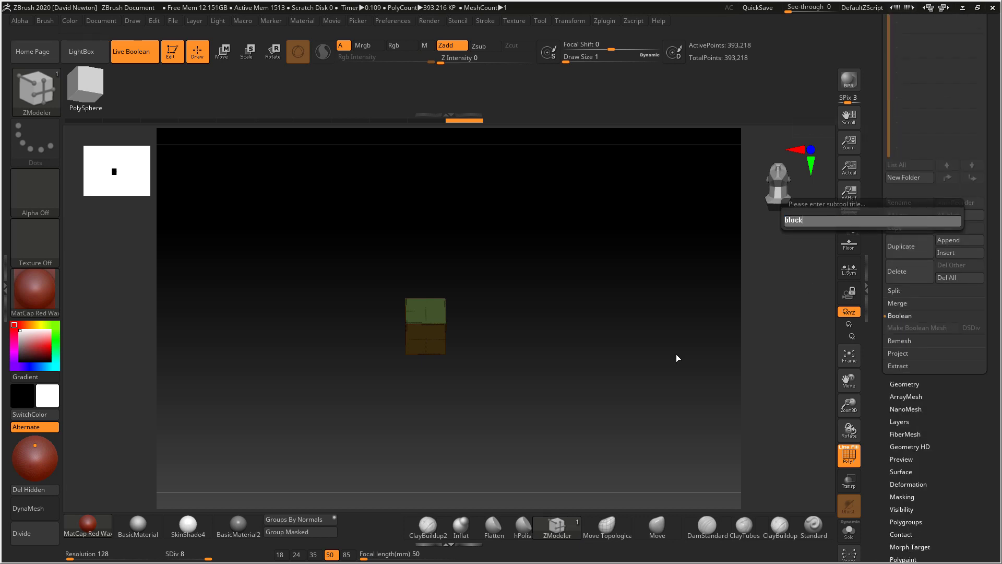
pyautogui.press('Return')
# - Return to the extruded drawing's tool and append the block to it as a new subtool
pyautogui.moveTo(996, 251); pyautogui.dragTo(995, 354)
pyautogui.click(954, 185)
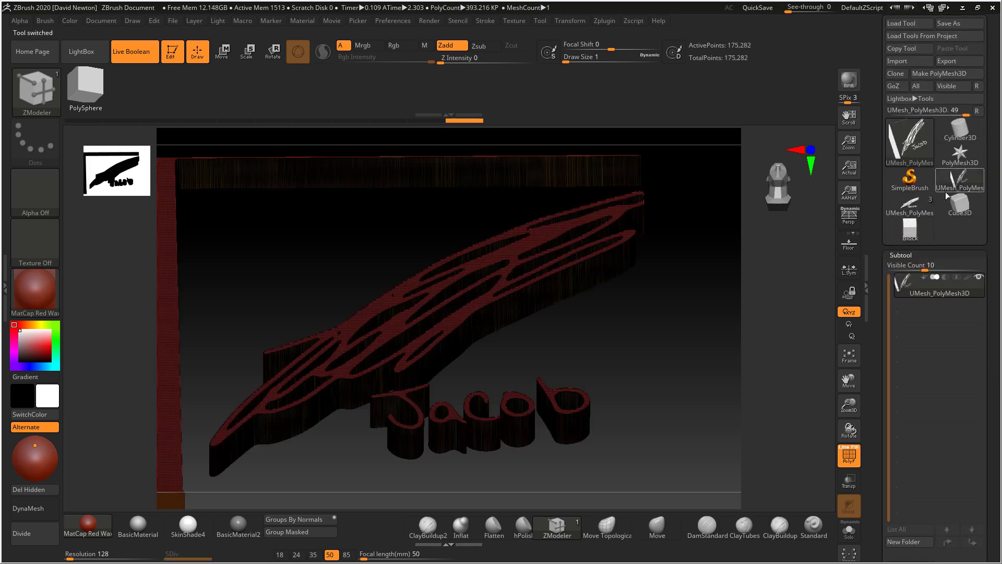
pyautogui.click(896, 209)
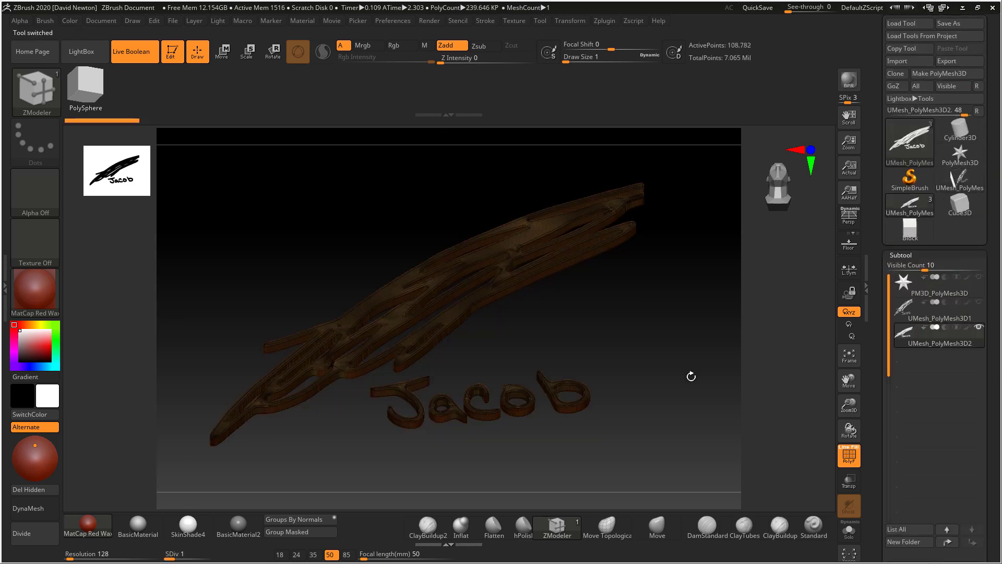
pyautogui.keyDown('ctrl'); pyautogui.moveTo(623, 333); pyautogui.dragTo(690, 362, button='right'); pyautogui.keyUp('ctrl')
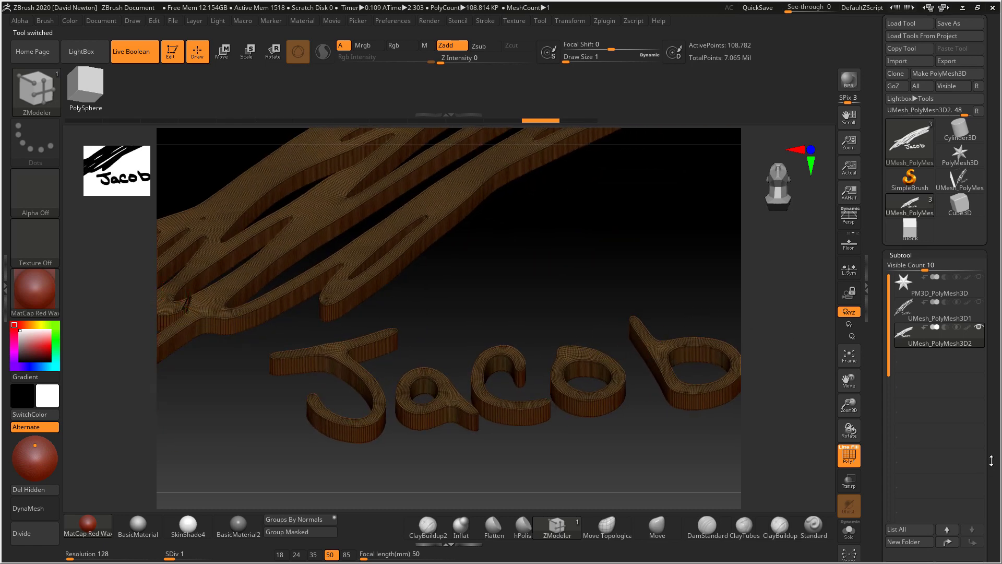
pyautogui.scroll(-3, 1000, 382)
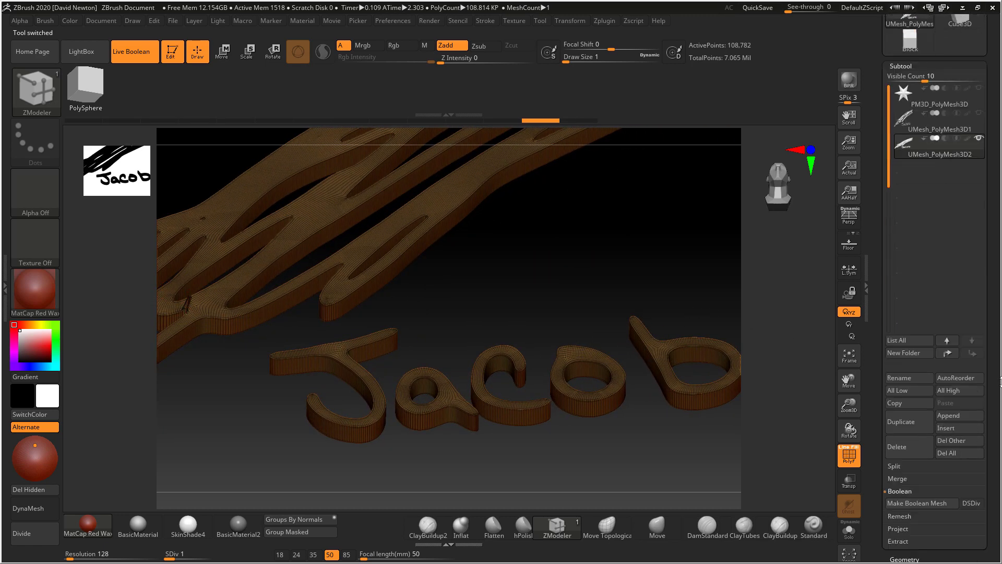
pyautogui.click(957, 421)
pyautogui.click(801, 320)
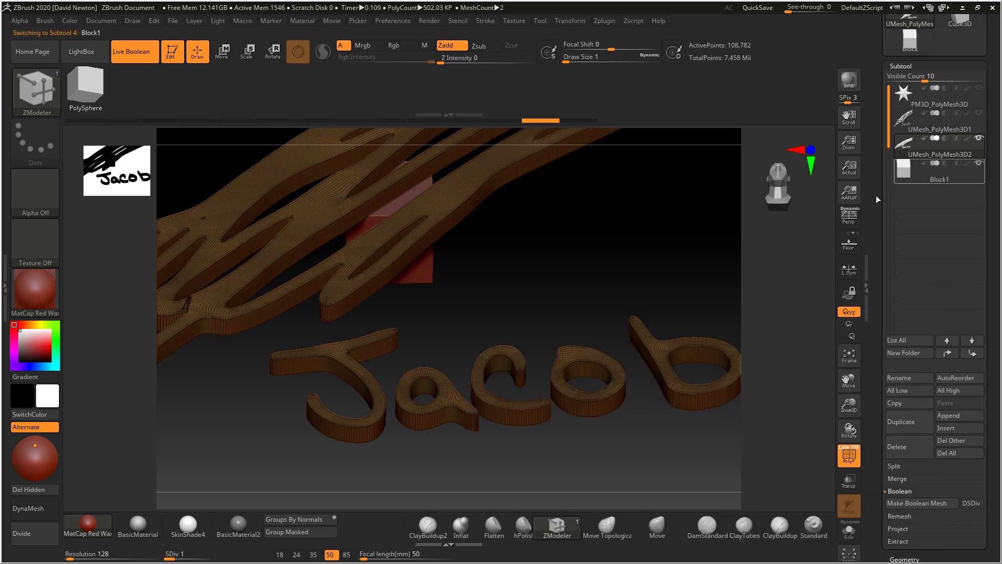
# - Scale the Block1 subtool up until it spans the drawing, flatten it along Z and raise it over the drawing
pyautogui.moveTo(728, 238)
pyautogui.keyDown('ctrl'); pyautogui.mouseDown(button='right')
pyautogui.moveTo(636, 172)
pyautogui.moveTo(289, 126)
pyautogui.mouseUp(button='right'); pyautogui.keyUp('ctrl')
pyautogui.click(247, 51)
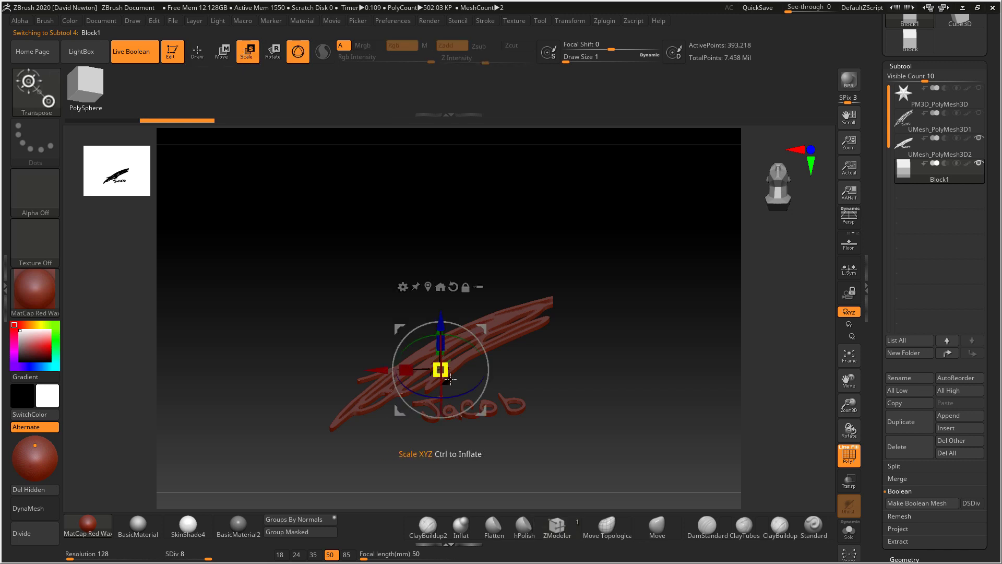
pyautogui.moveTo(444, 371); pyautogui.dragTo(579, 436)
pyautogui.moveTo(441, 343); pyautogui.dragTo(443, 380)
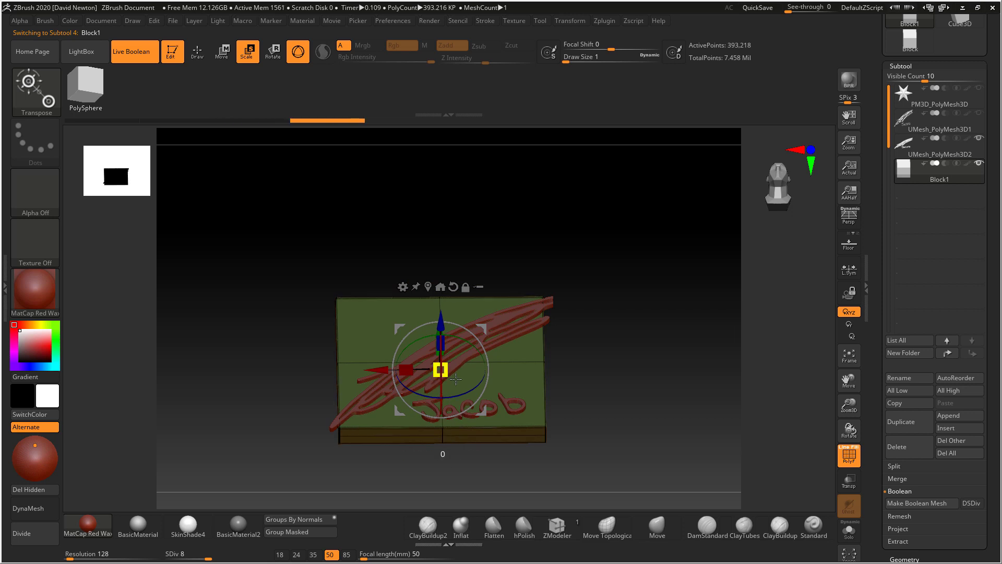
pyautogui.moveTo(441, 342); pyautogui.dragTo(440, 317)
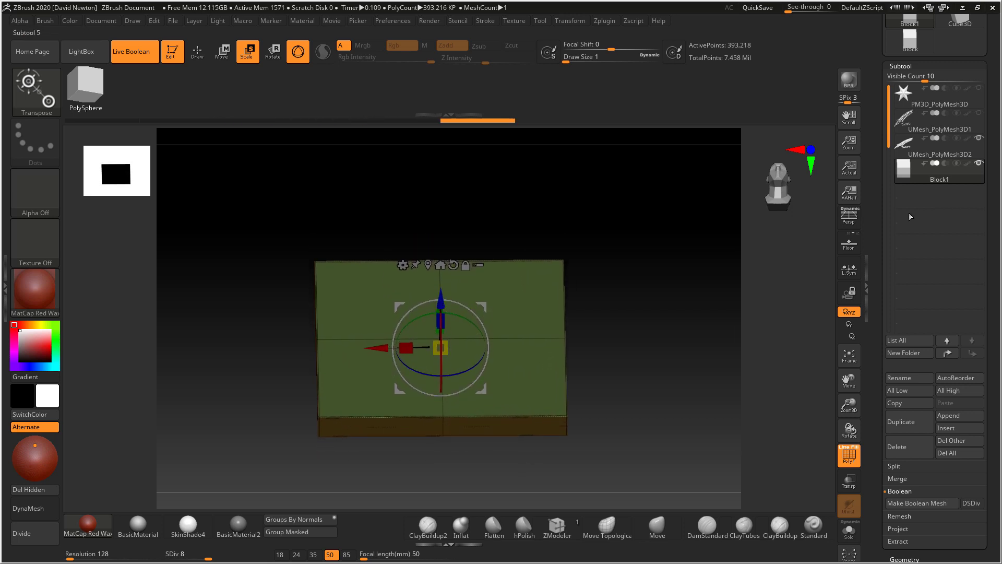
# - Set Block1 to Boolean subtraction and move it slightly along Z to trim the extruded drawing thinner
pyautogui.click(940, 164)
pyautogui.click(849, 454)
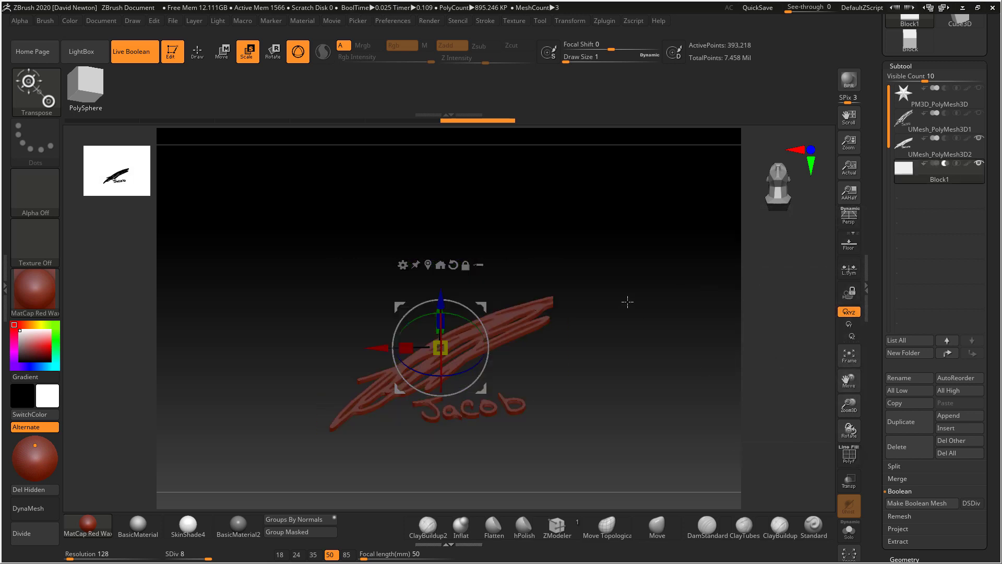
pyautogui.keyDown('ctrl'); pyautogui.moveTo(626, 302); pyautogui.dragTo(750, 284, button='right'); pyautogui.keyUp('ctrl')
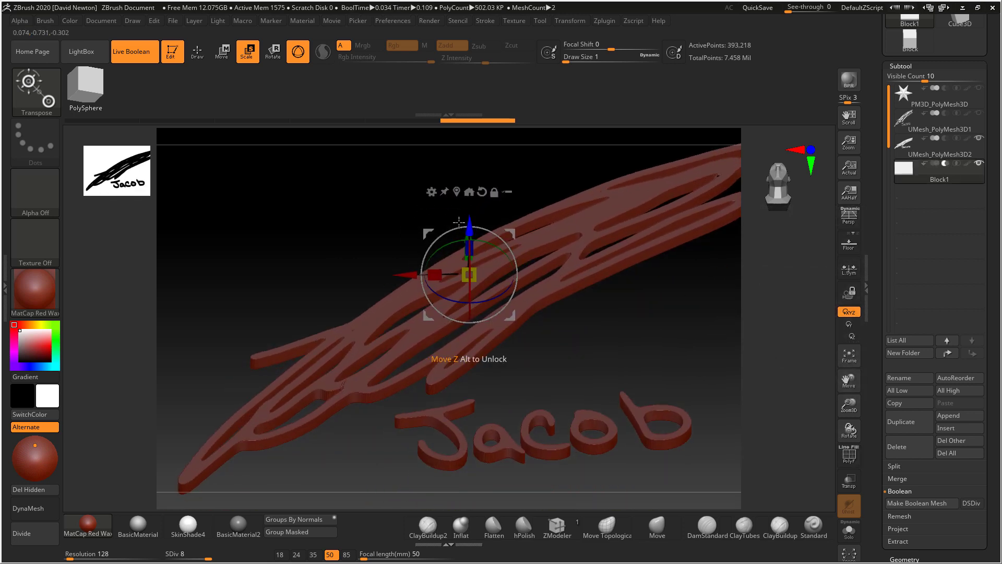
pyautogui.moveTo(469, 228)
pyautogui.mouseDown()
pyautogui.moveTo(470, 237)
pyautogui.moveTo(478, 232)
pyautogui.mouseUp()
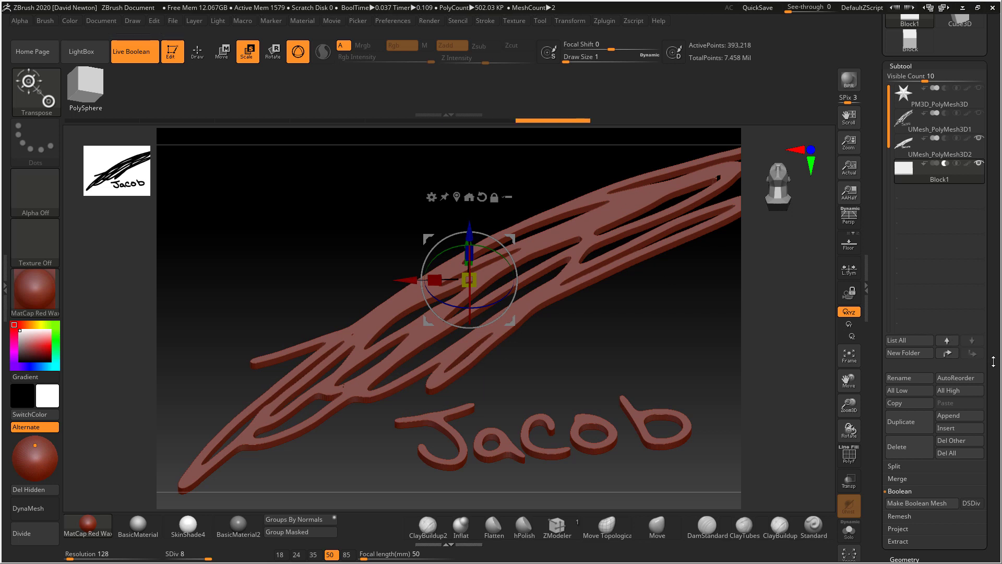
# - Make a Boolean mesh from the visible subtools, append it as a new subtool and hide the source subtools
pyautogui.scroll(-2, 999, 317)
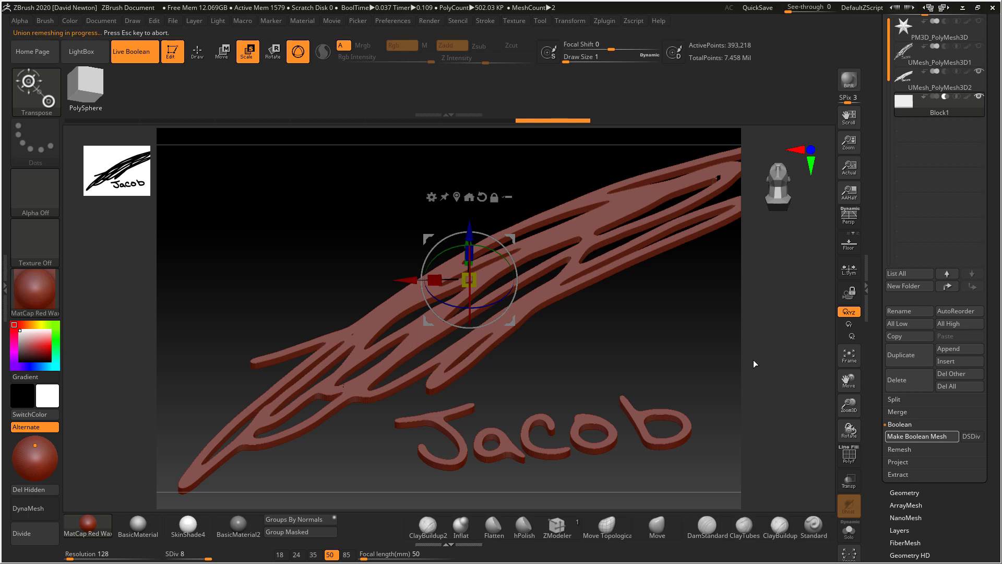
pyautogui.click(960, 350)
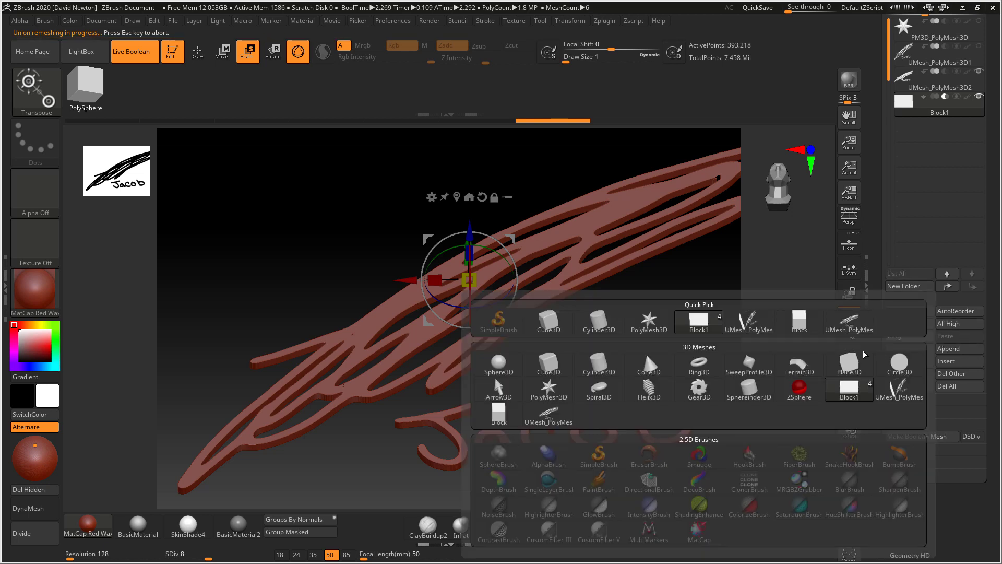
pyautogui.click(855, 329)
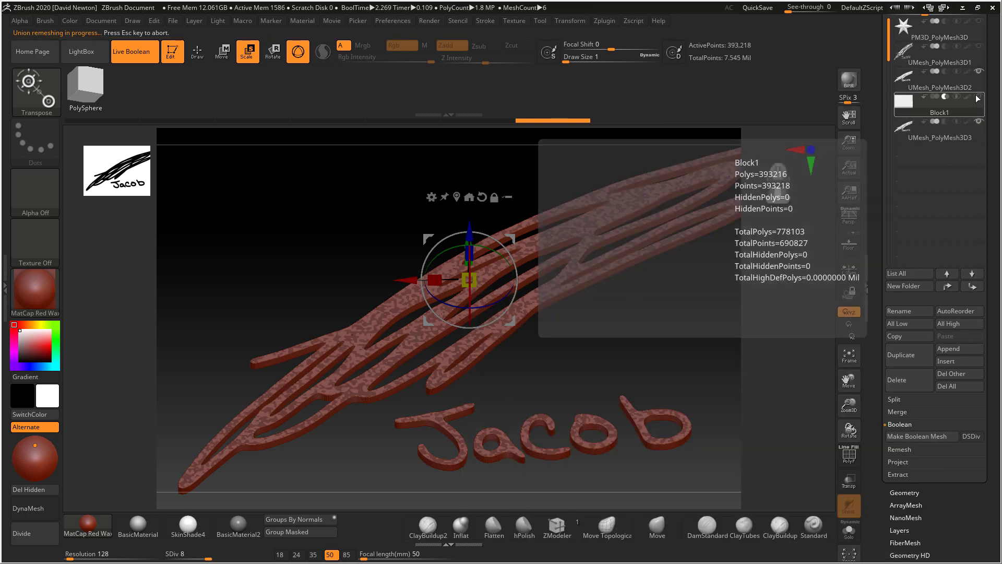
# - Examine the appended Boolean mesh's thickness from the side and its face up close
pyautogui.moveTo(681, 313); pyautogui.dragTo(693, 270)
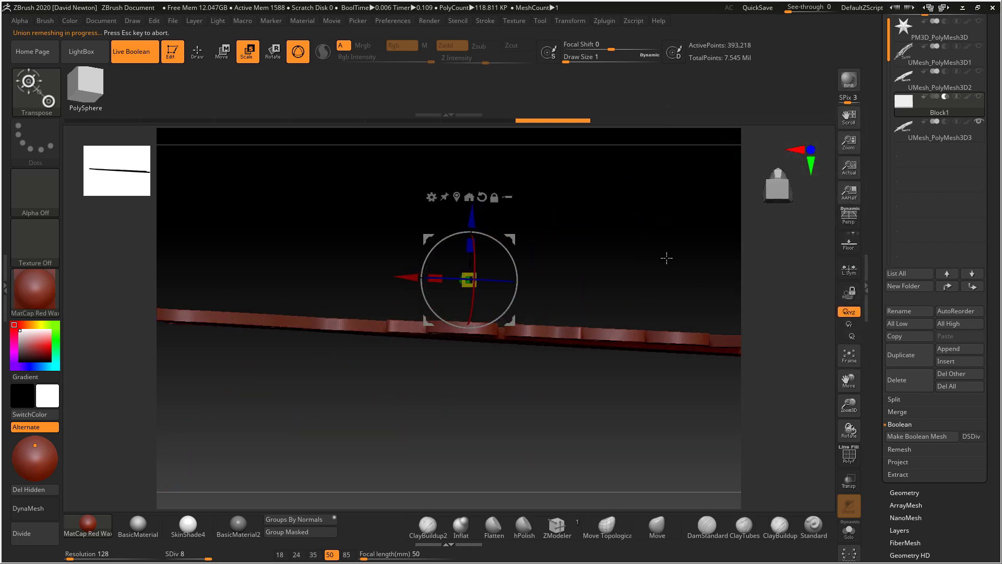
pyautogui.click(197, 52)
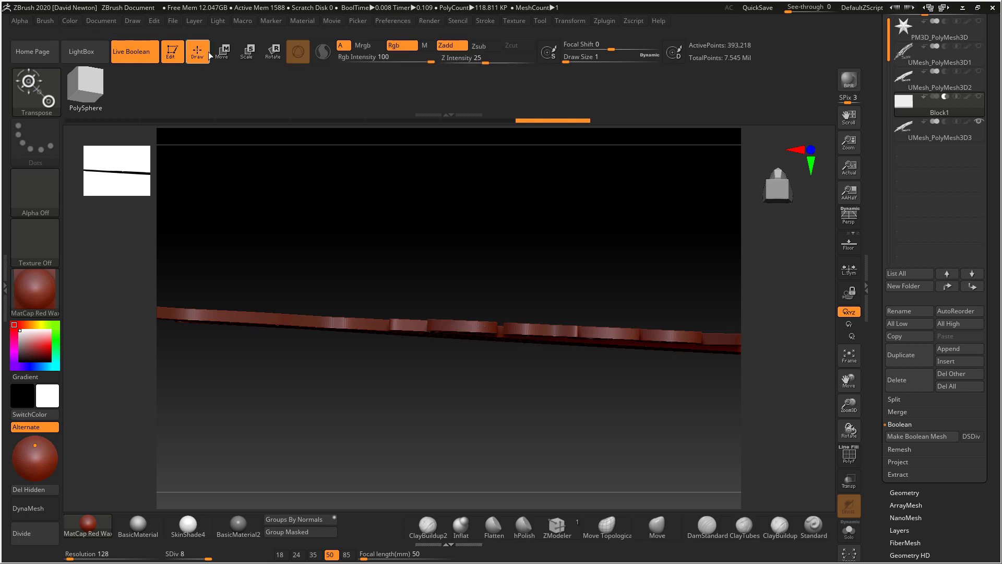
pyautogui.moveTo(596, 195); pyautogui.dragTo(600, 338)
pyautogui.keyDown('ctrl'); pyautogui.moveTo(600, 339); pyautogui.dragTo(794, 456, button='right'); pyautogui.keyUp('ctrl')
pyautogui.click(849, 454)
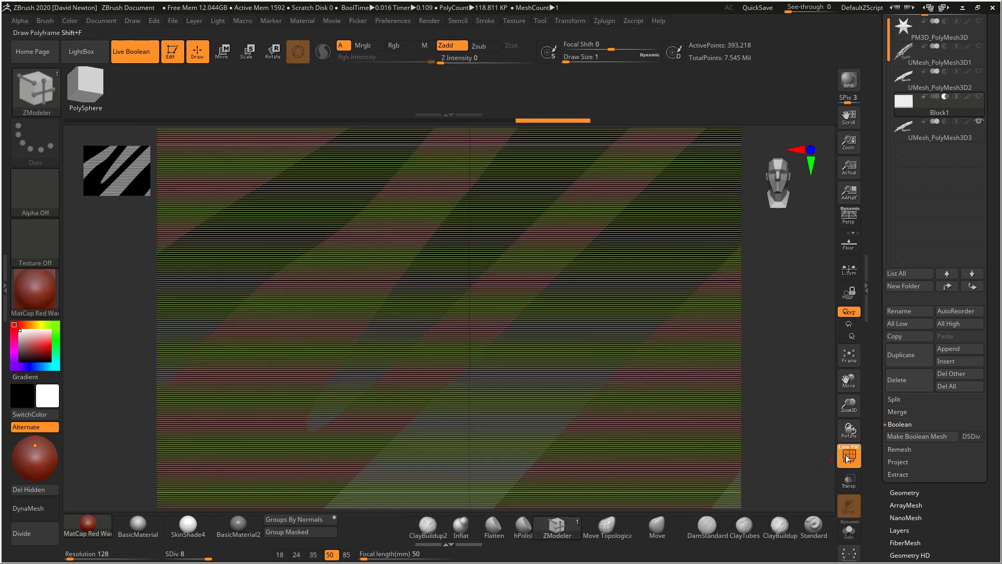
pyautogui.click(849, 455)
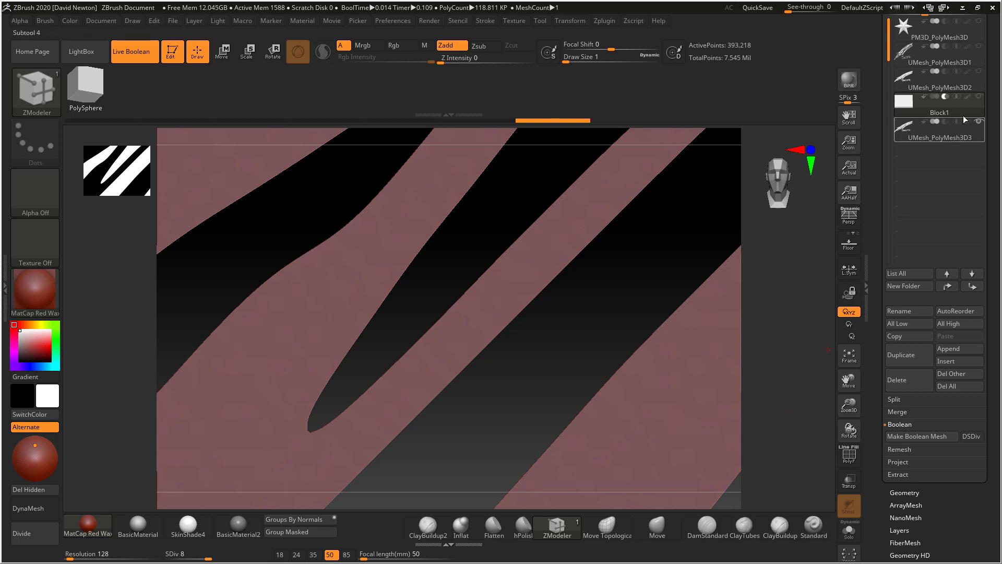
# - Select the UMesh_PolyMesh3D3 subtool and inspect its polyframe topology and the whole drawing
pyautogui.click(911, 129)
pyautogui.click(851, 455)
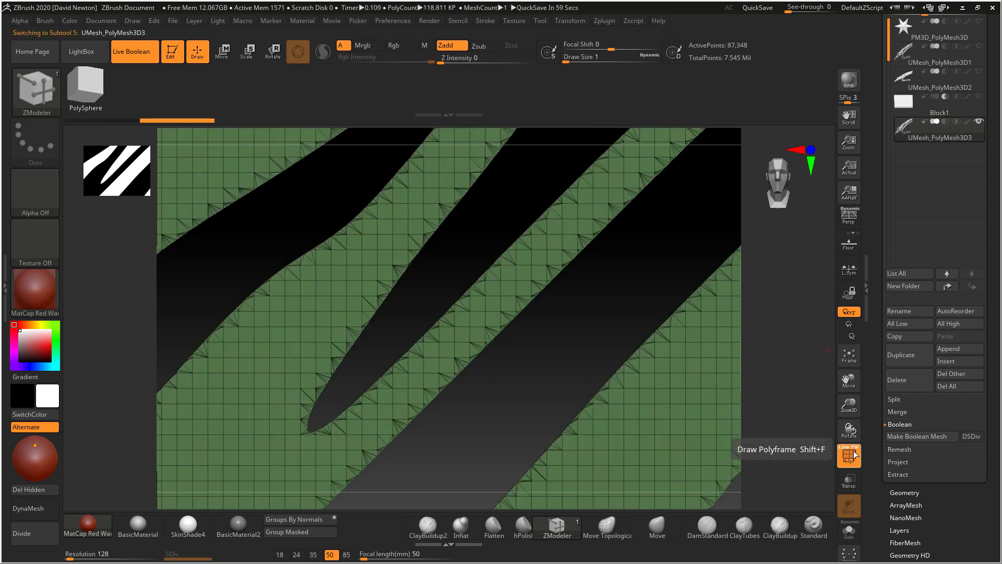
pyautogui.click(853, 455)
pyautogui.press('f')
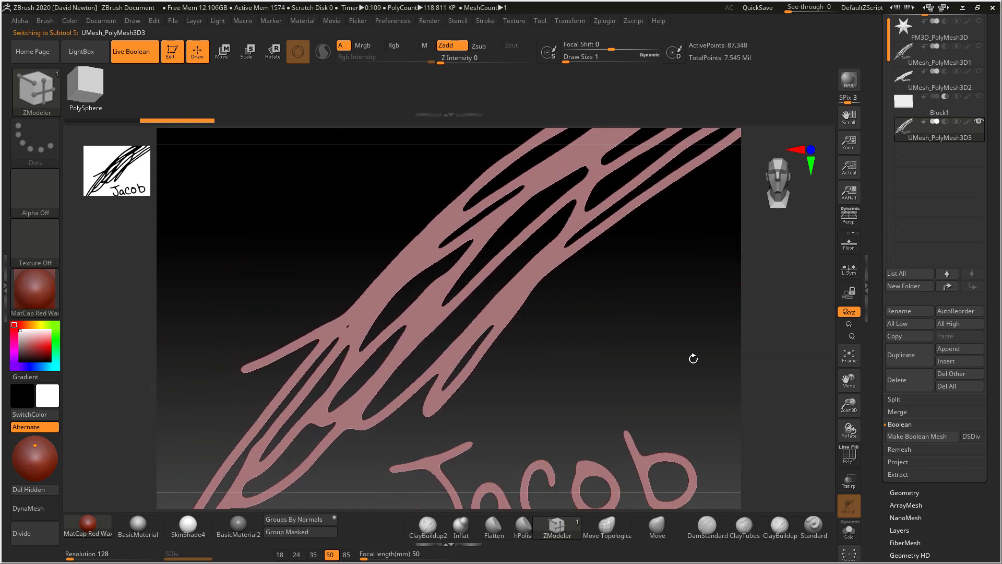
pyautogui.keyDown('alt'); pyautogui.moveTo(663, 339); pyautogui.dragTo(641, 353); pyautogui.keyUp('alt')
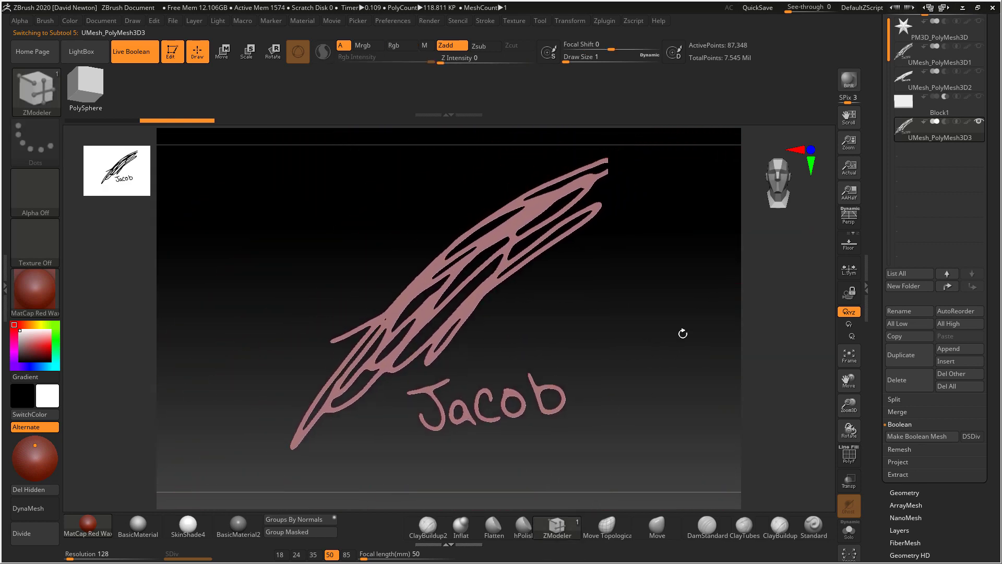
# - Save the tool as a ZTool file on the Desktop, named in capitals after the name written in the drawing
pyautogui.moveTo(994, 231); pyautogui.dragTo(1001, 309)
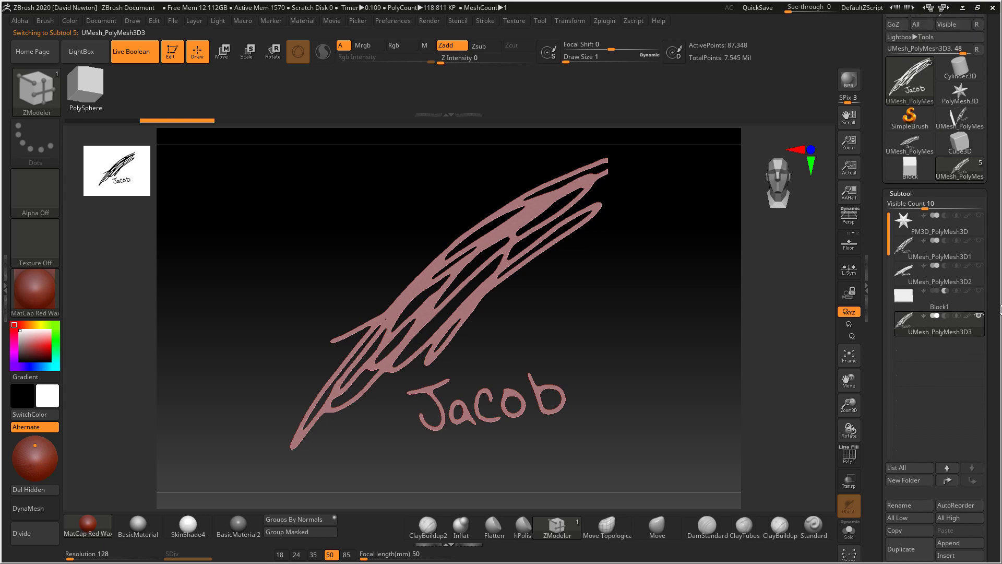
pyautogui.moveTo(992, 99); pyautogui.dragTo(992, 174)
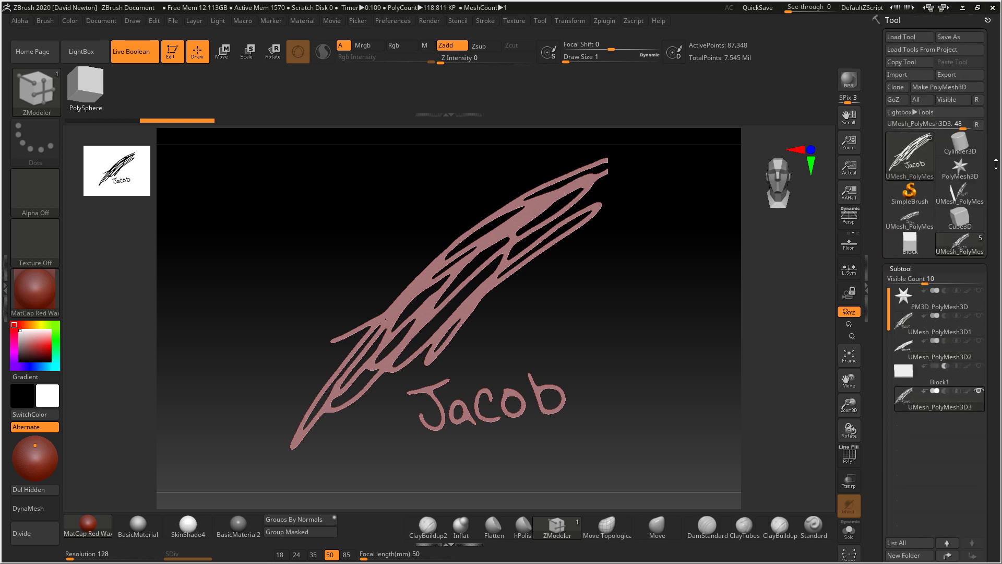
pyautogui.click(948, 37)
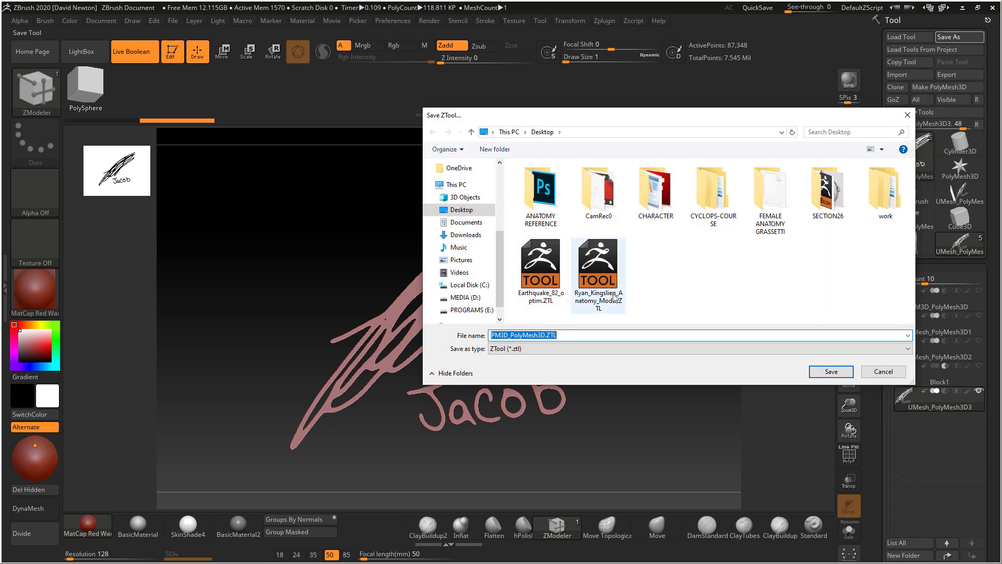
pyautogui.write('JACOB')
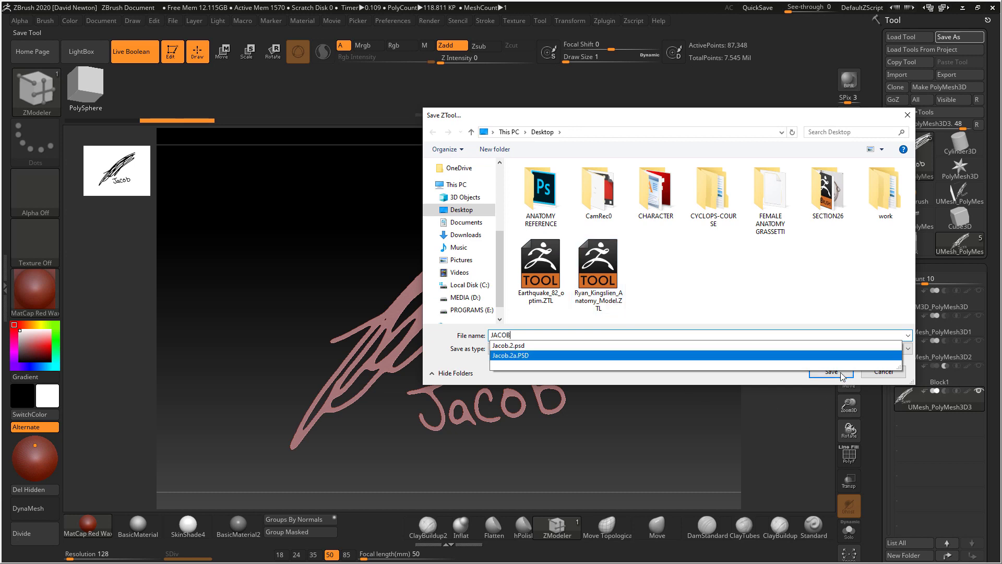
pyautogui.click(792, 380)
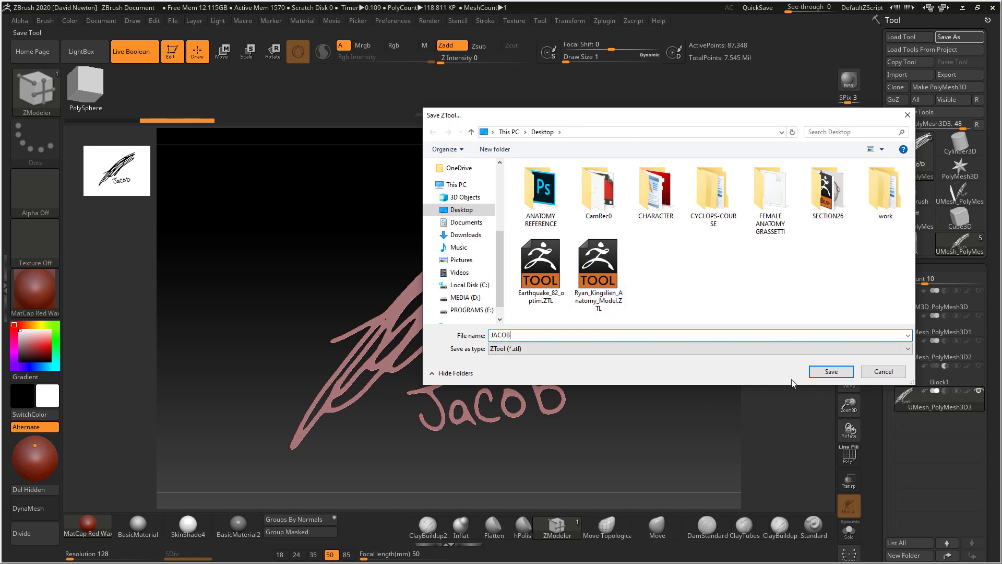
pyautogui.click(830, 372)
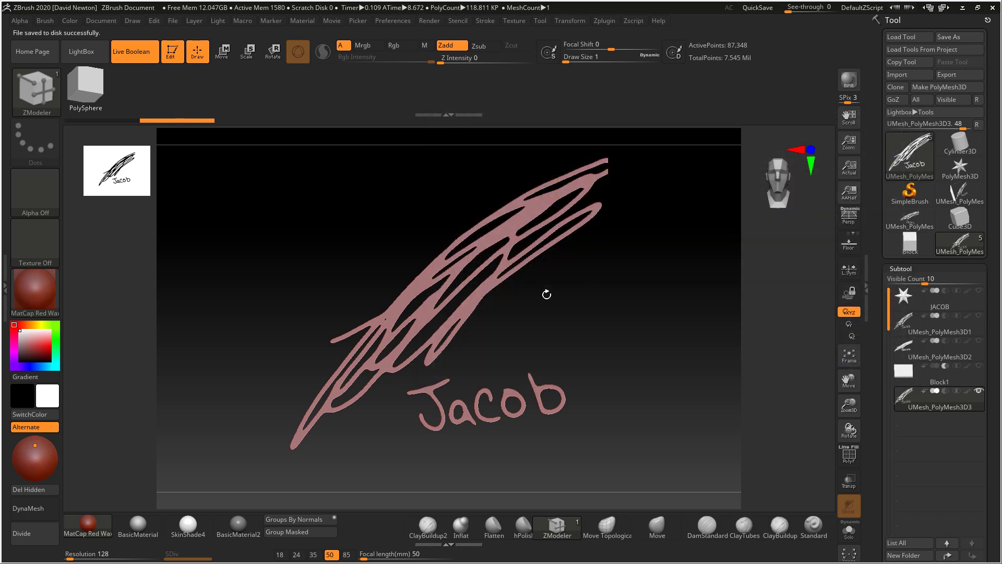
pyautogui.moveTo(35, 293)
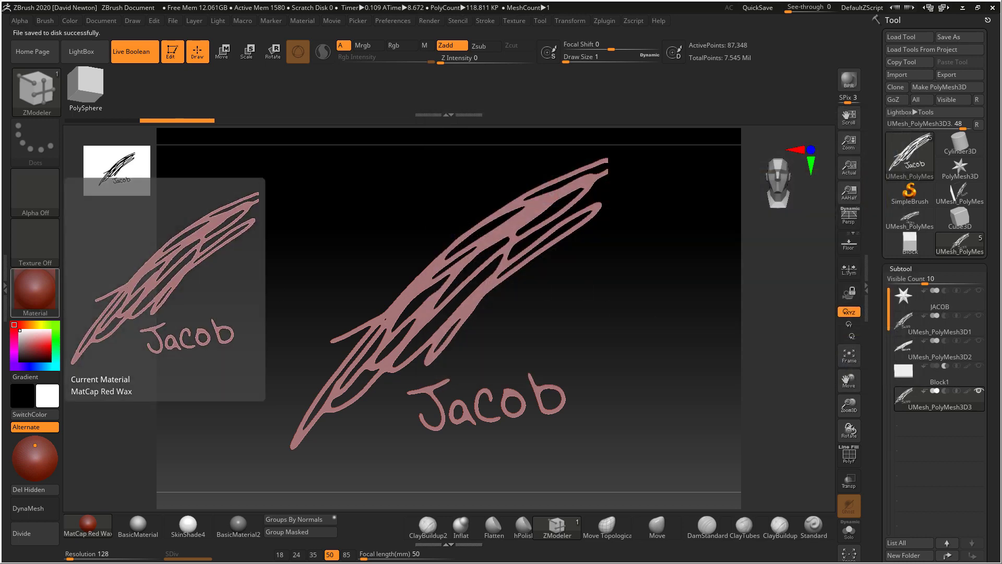